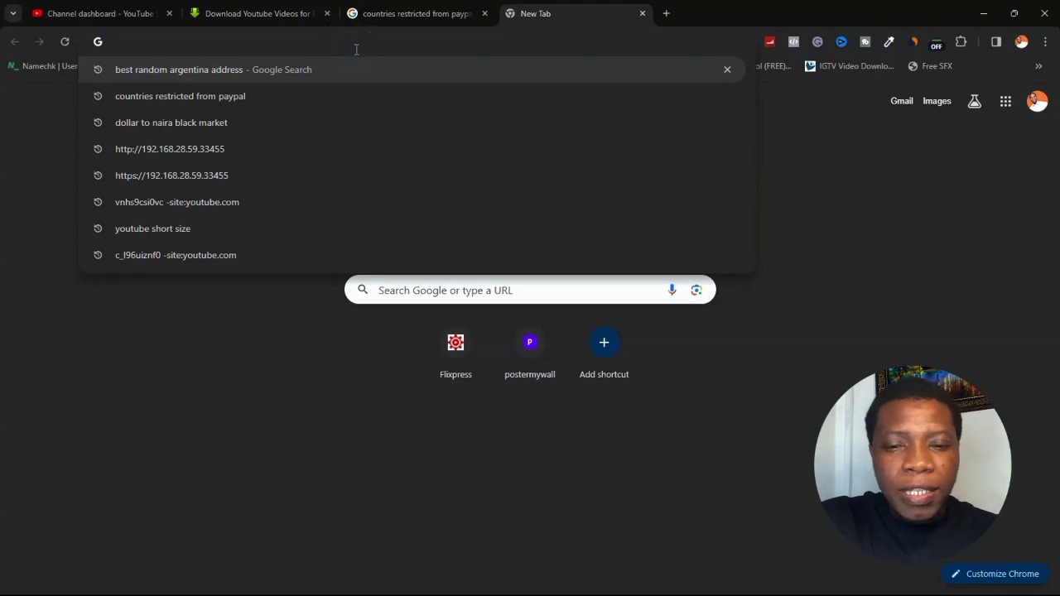
Search 'best random argentina address' and generate 12 addresses on BestRandoms.
text(bestrandoms.com/random-address-in-ar)
key(Return)
click(223, 255)
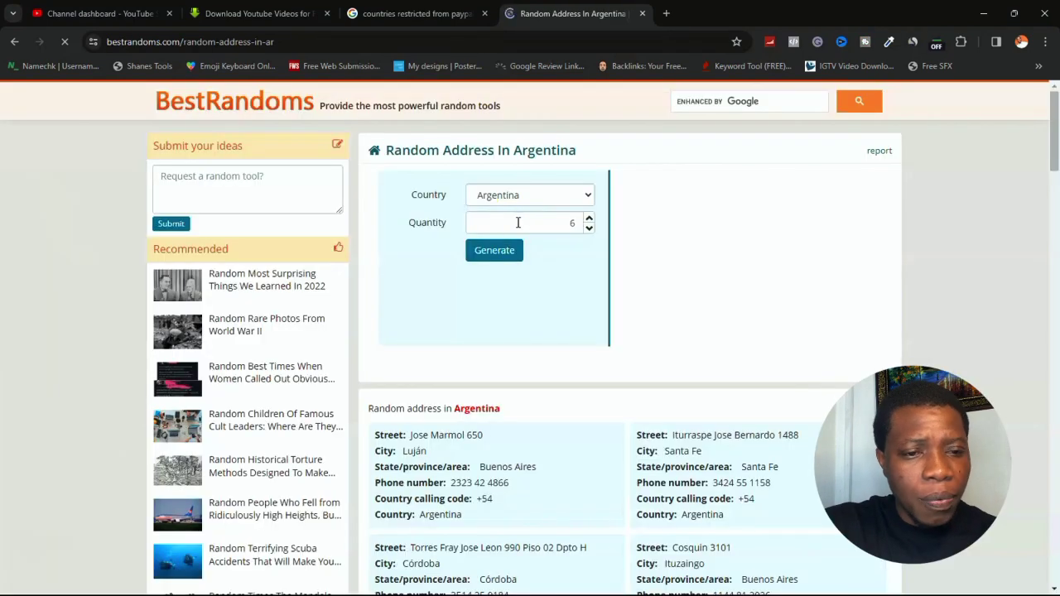
click(575, 221)
click(468, 221)
double_click(468, 221)
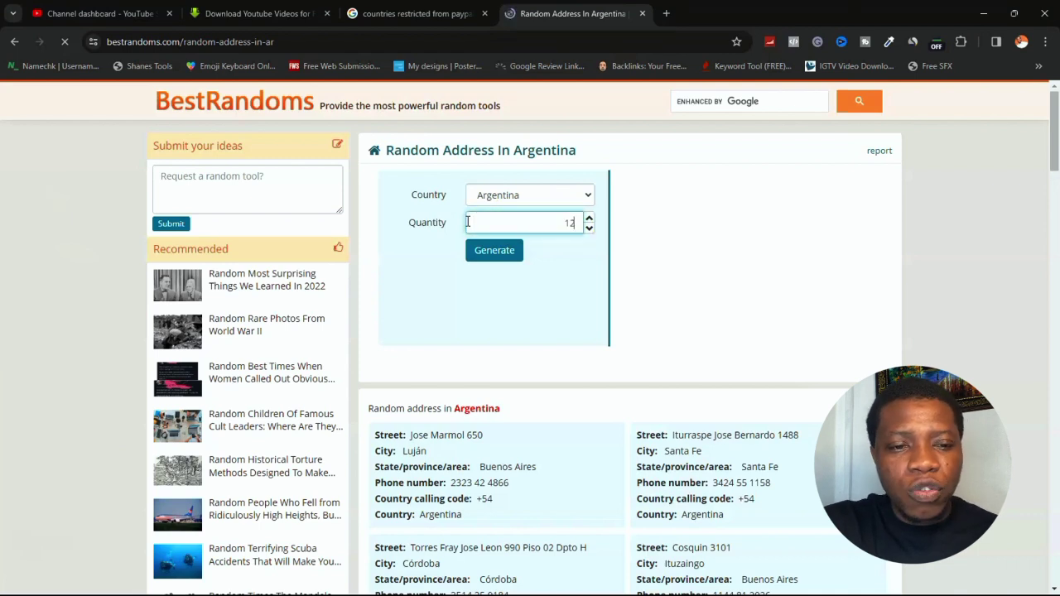
click(494, 251)
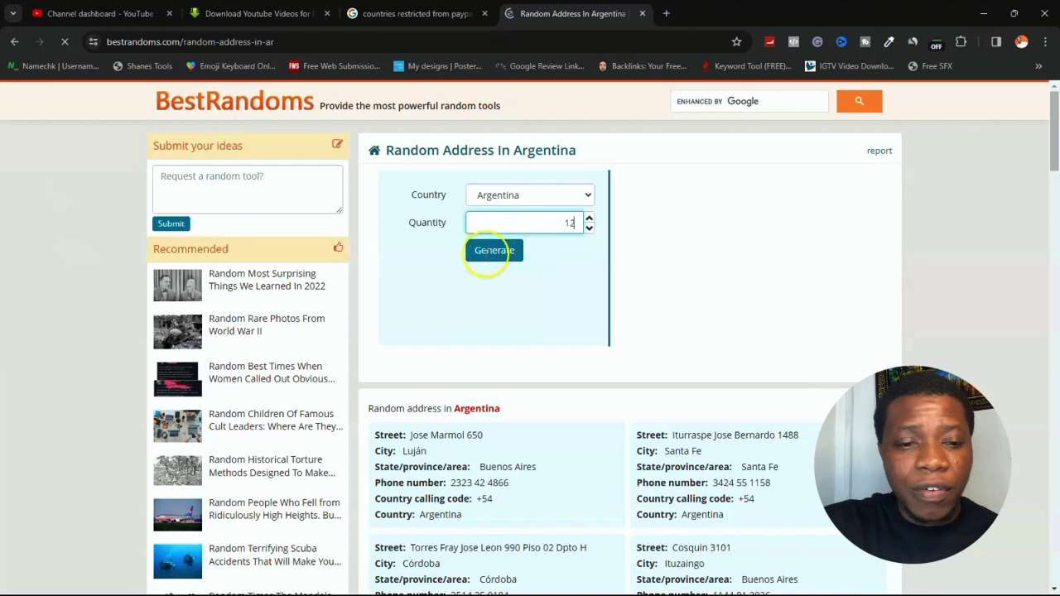
click(499, 251)
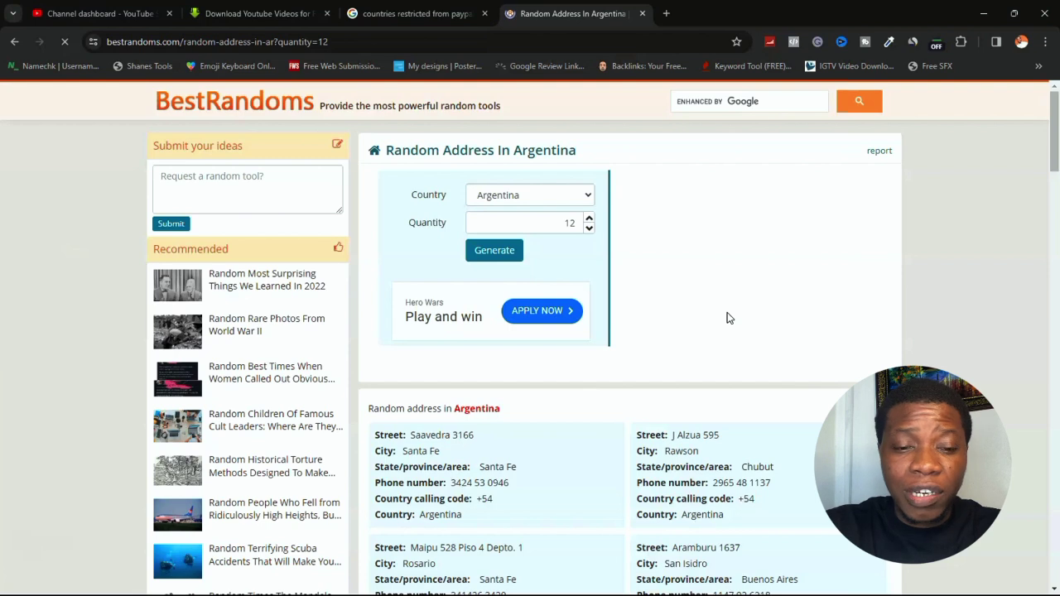
Find a Mar del Plata entry in the list and select its phone number.
scroll(728, 318, down, 2)
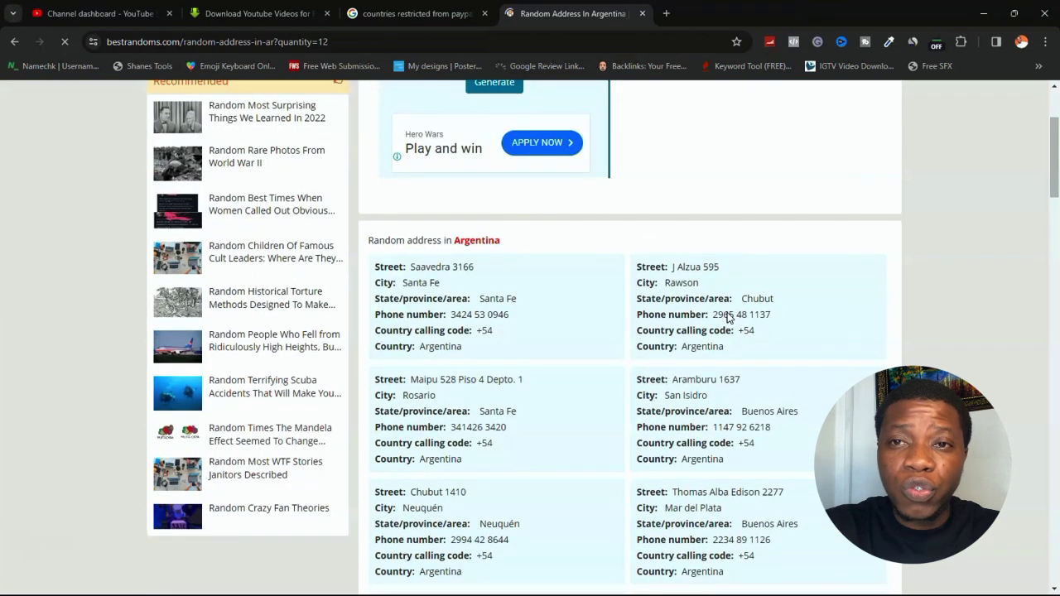
scroll(728, 318, down, 1)
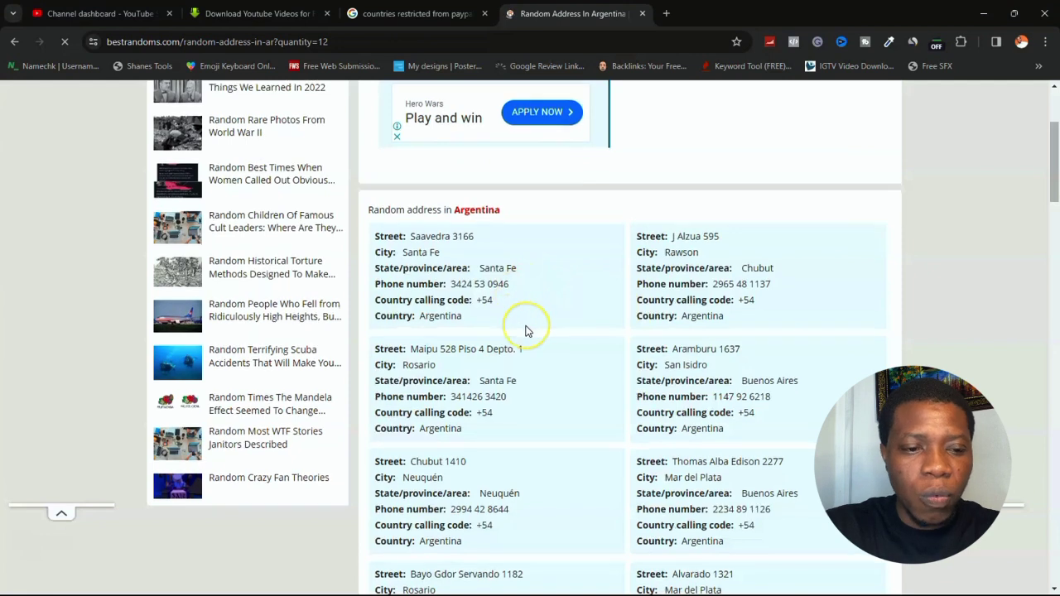
scroll(527, 328, down, 2)
scroll(526, 330, down, 5)
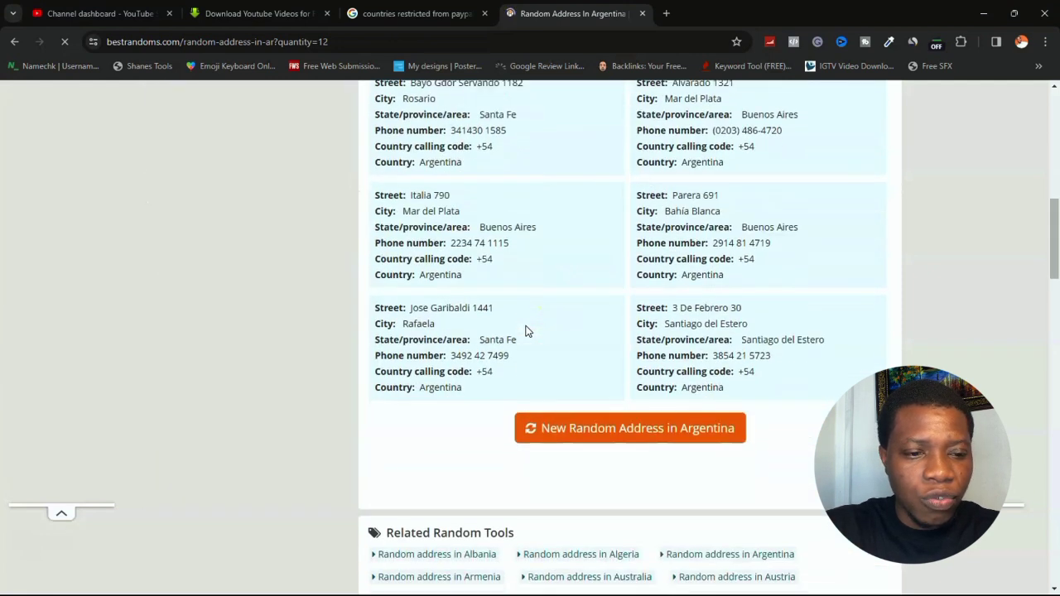
scroll(527, 330, up, 1)
scroll(523, 327, down, 1)
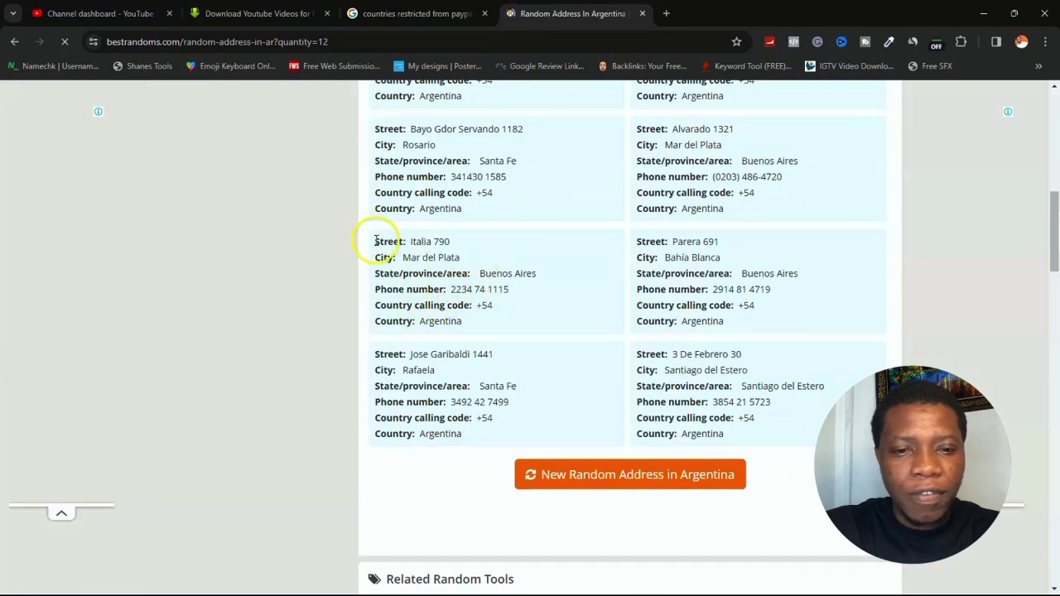
drag(451, 289, 513, 294)
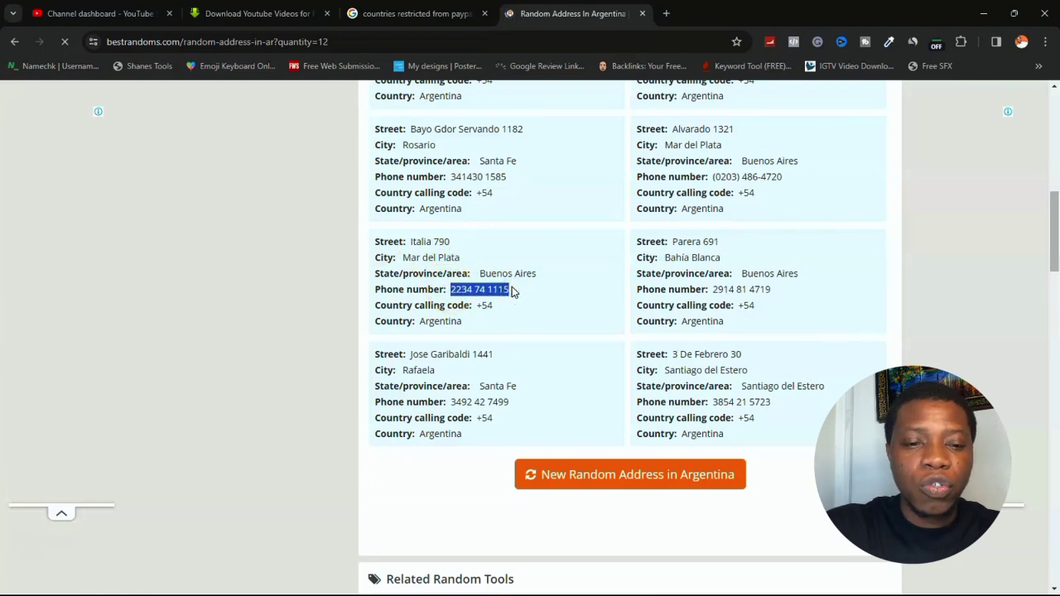
mouse_move(473, 584)
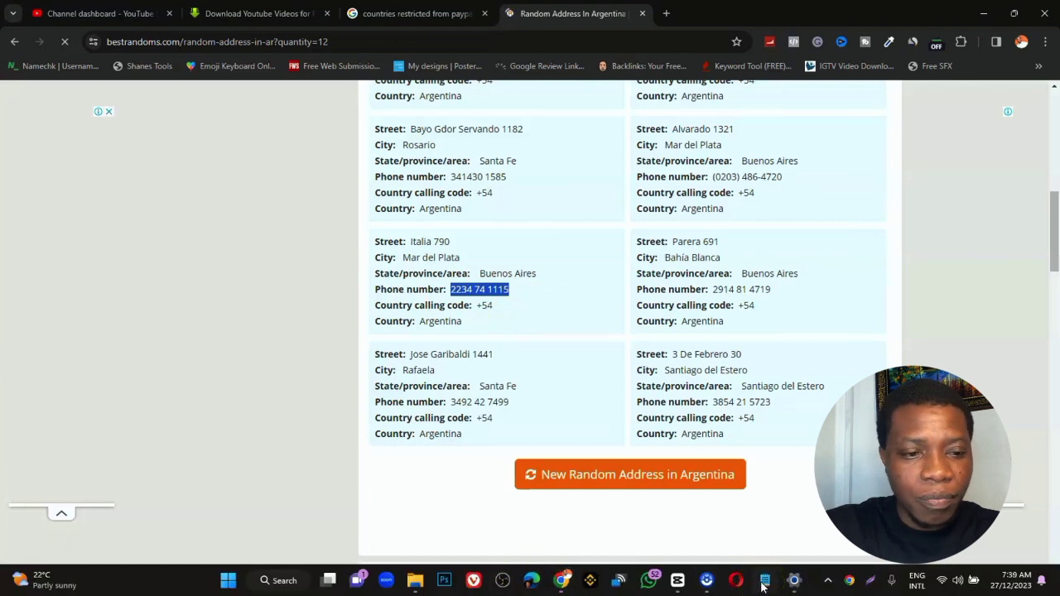
Add the phone number and +54 calling code to the PayPal Account note, deleting the spaced copy.
click(765, 581)
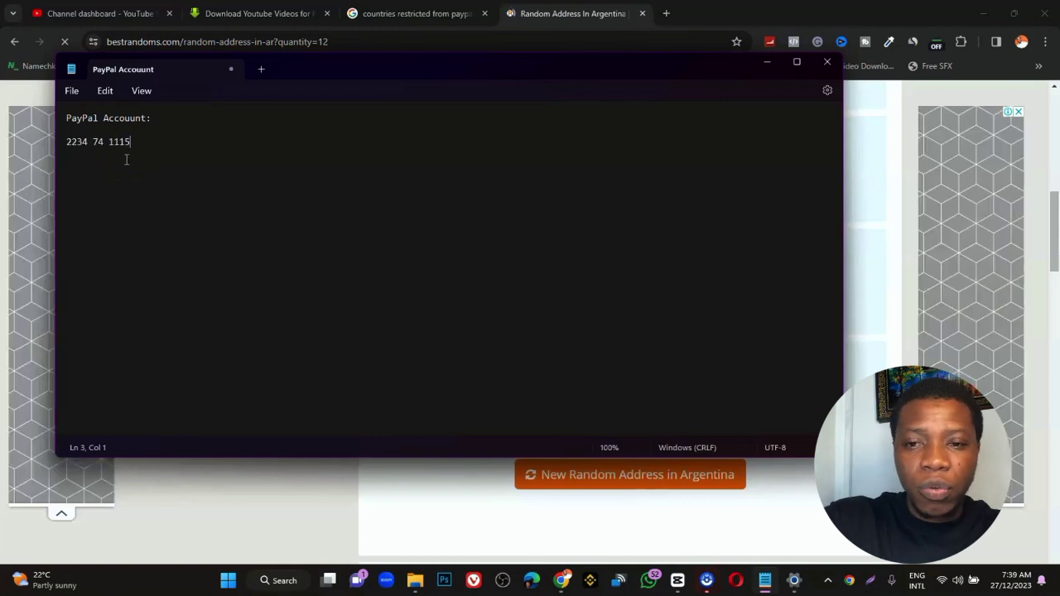
click(149, 155)
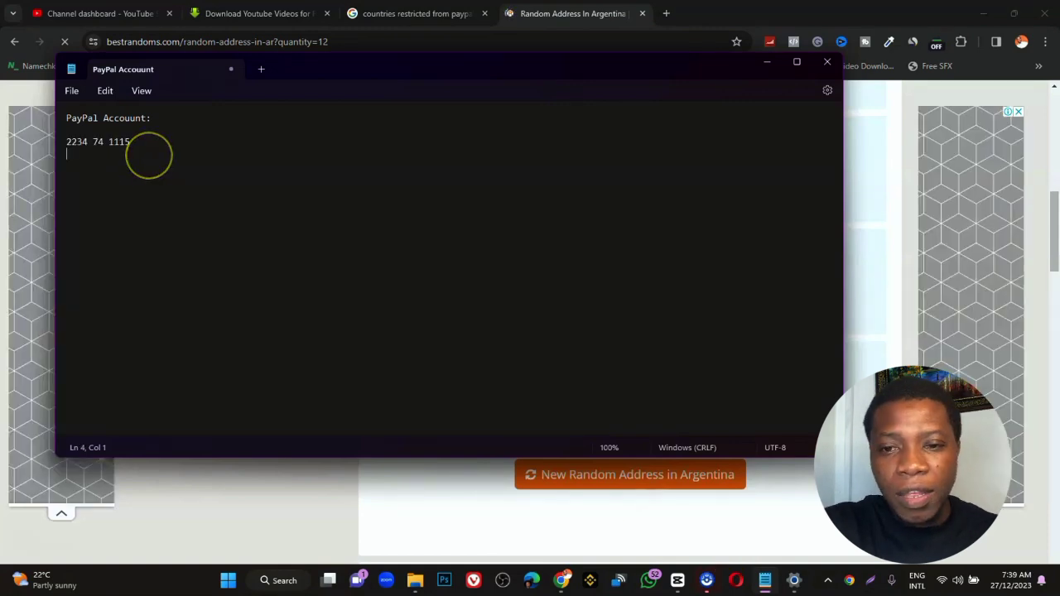
click(816, 522)
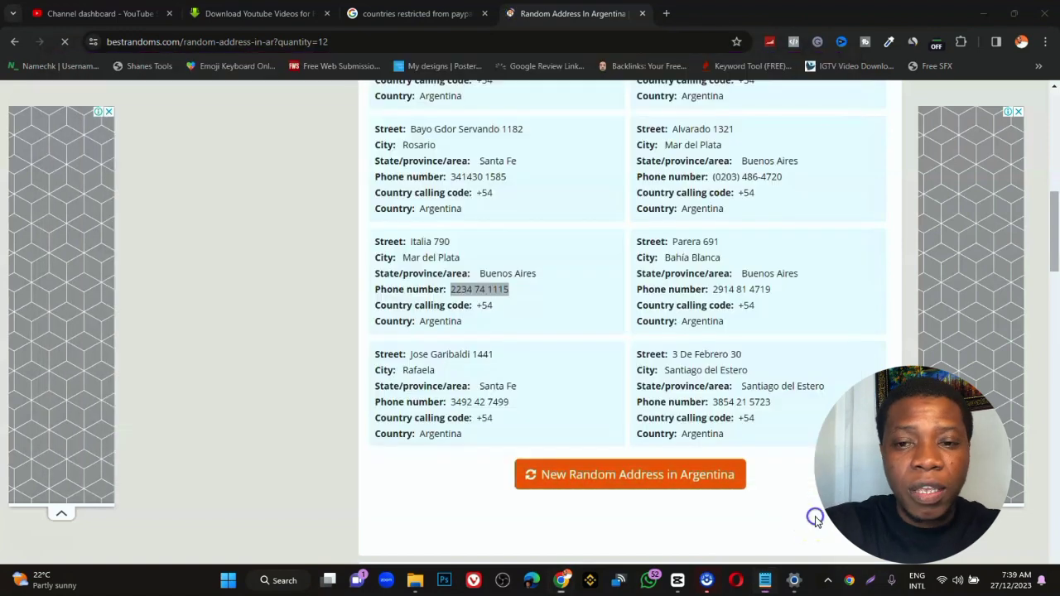
double_click(482, 305)
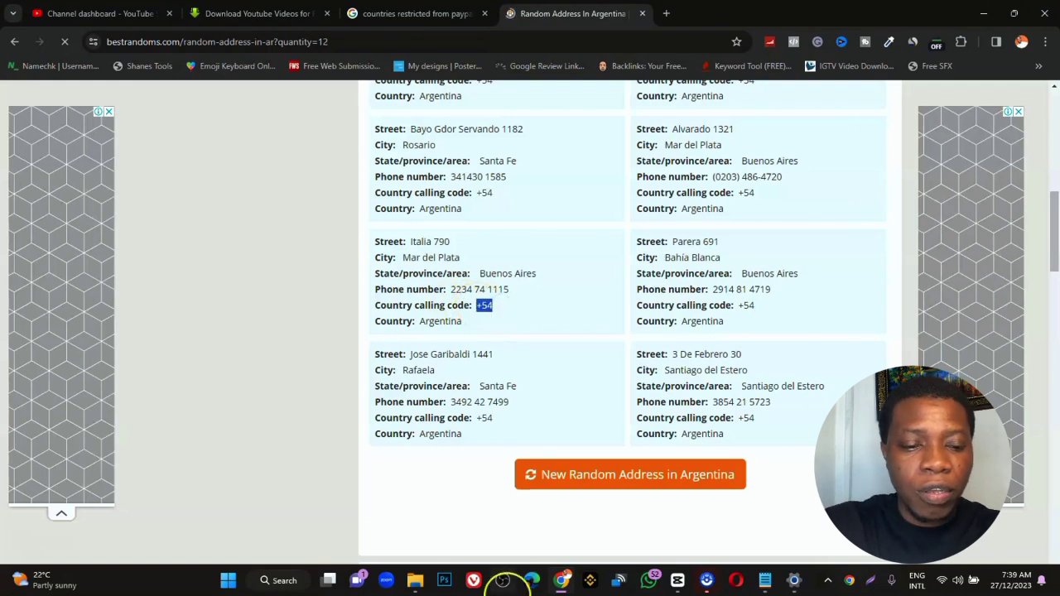
click(765, 582)
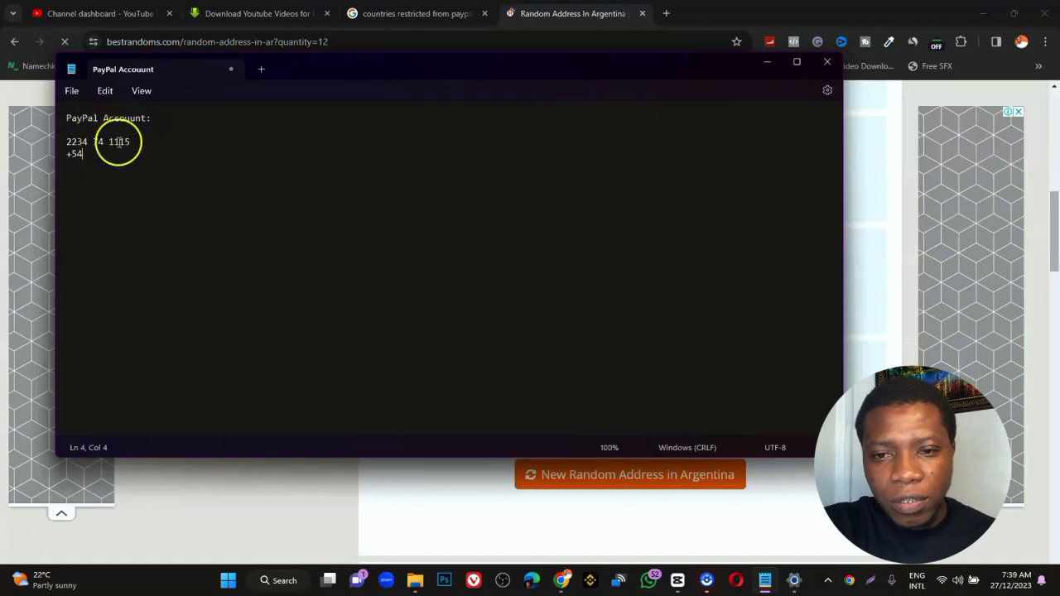
click(145, 141)
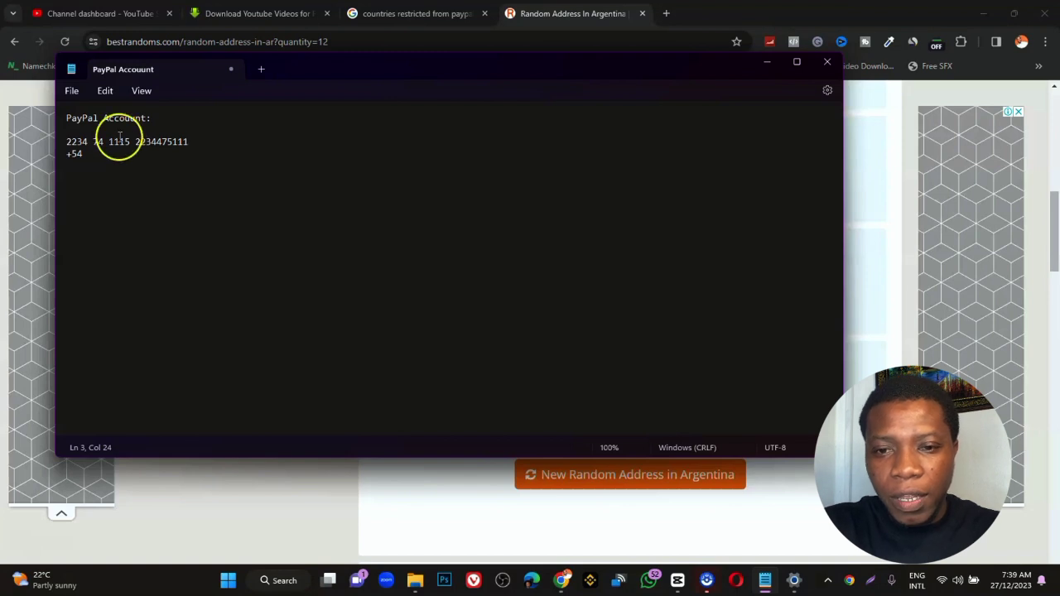
drag(135, 141, 71, 136)
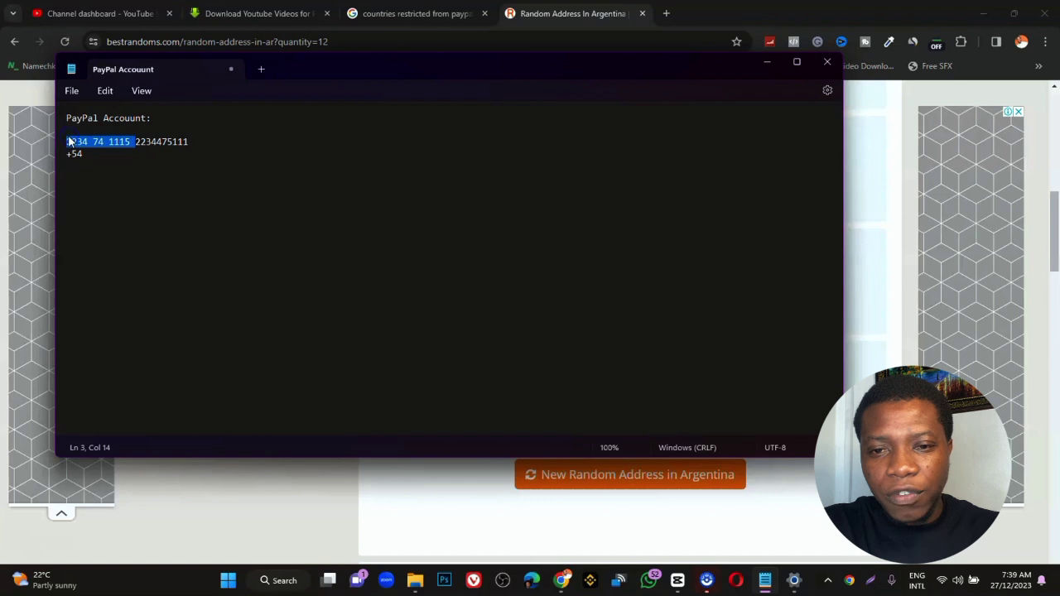
key(BackSpace)
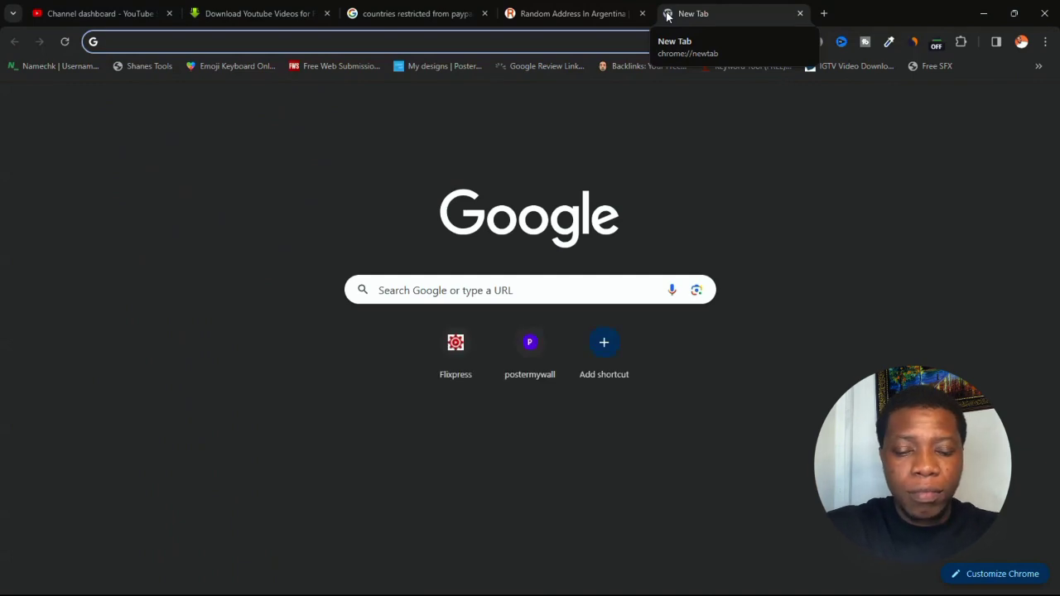
Search Google for 'argentina address' and scroll down to the Generator Mix result.
text(argentina)
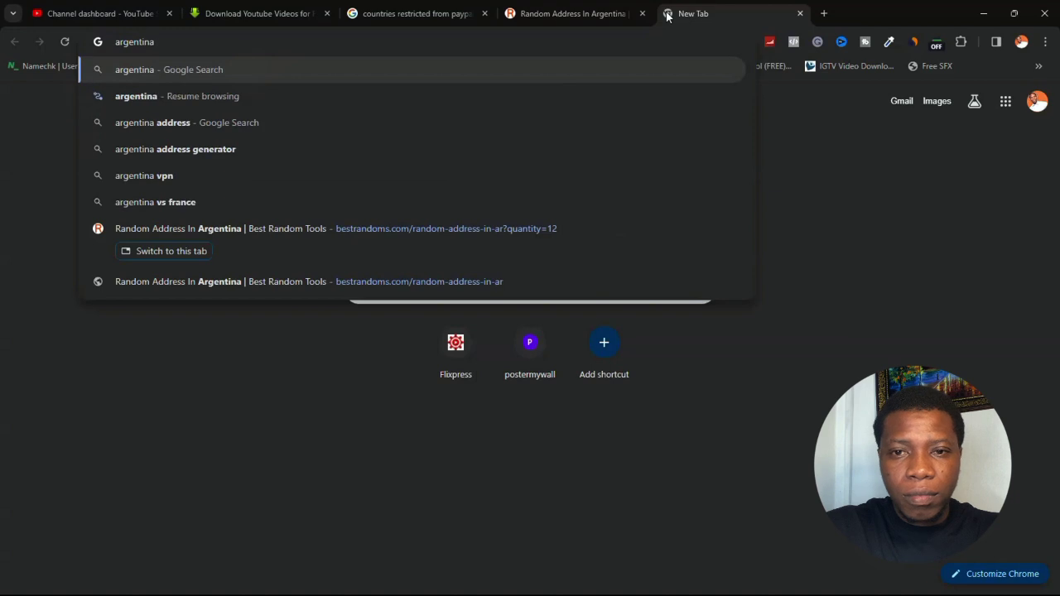
text( address)
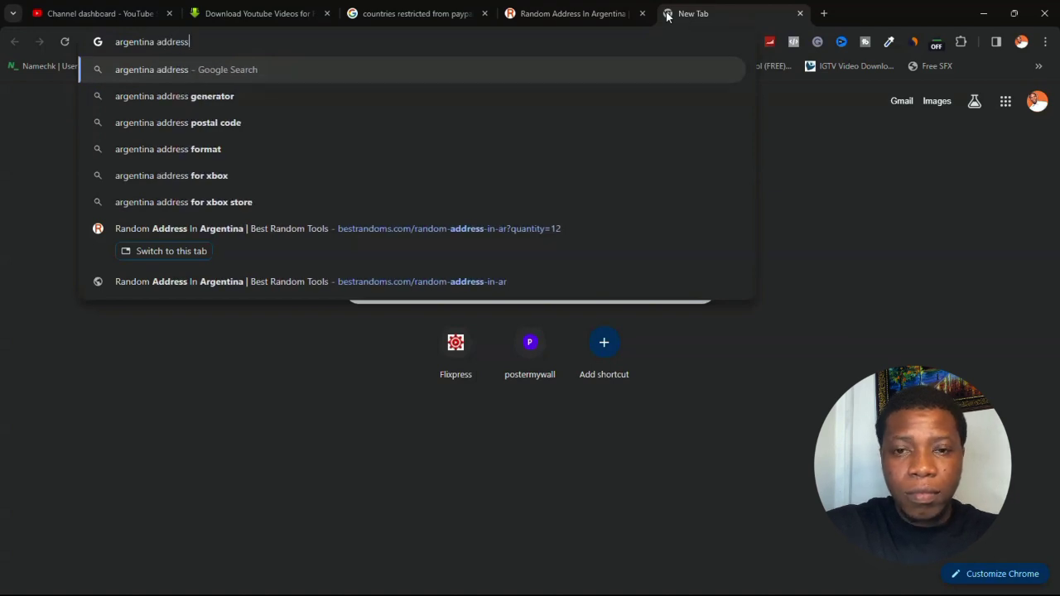
key(Return)
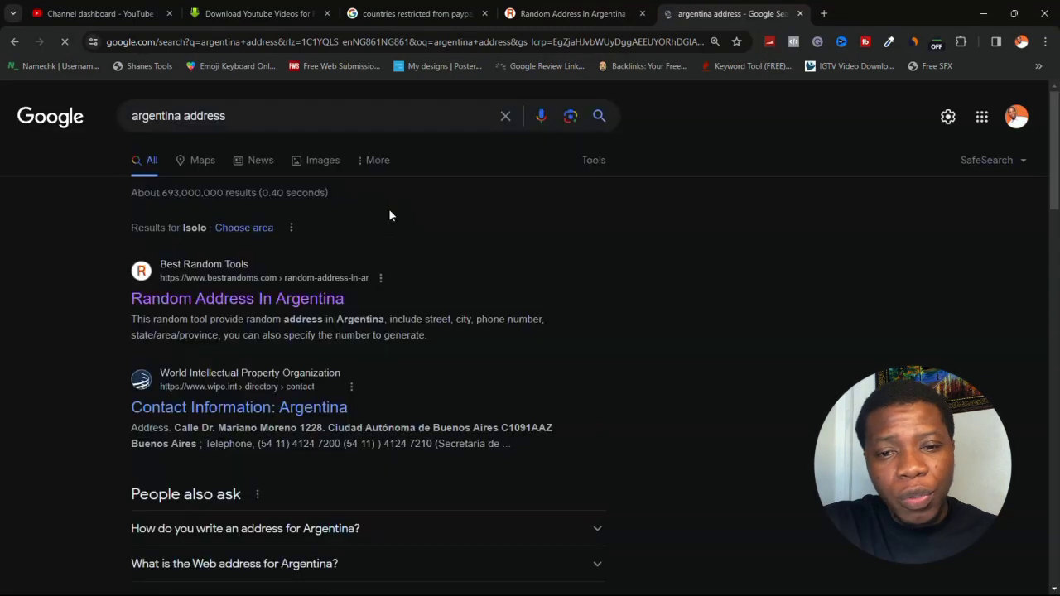
scroll(316, 260, down, 4)
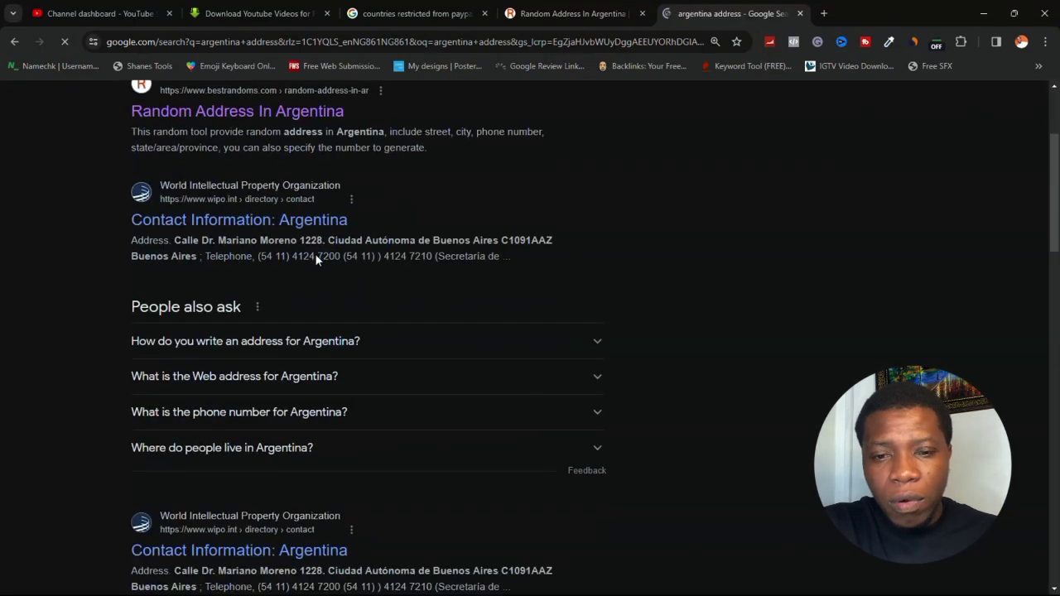
scroll(316, 260, down, 4)
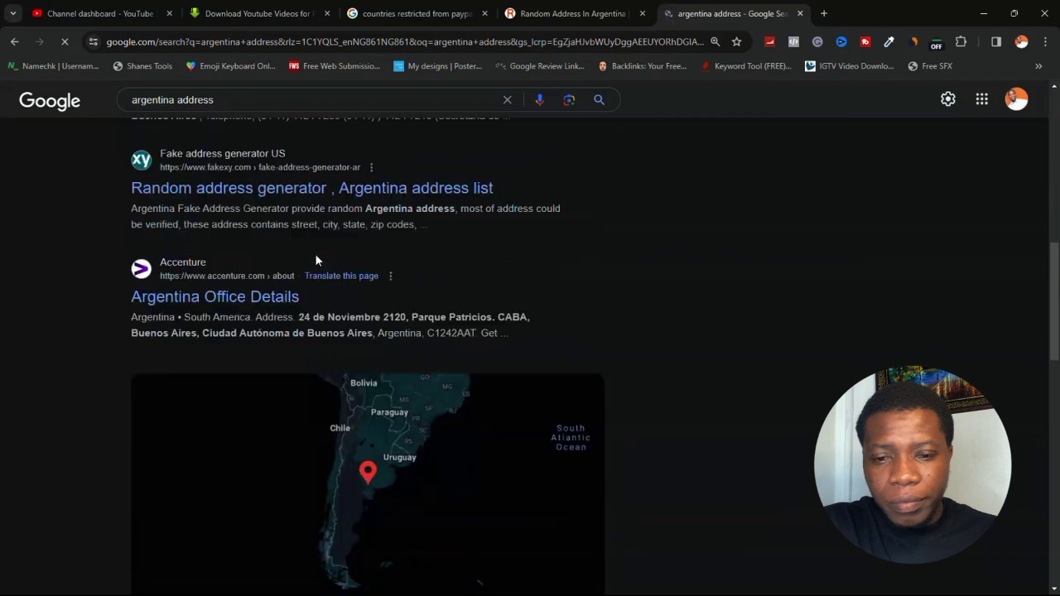
scroll(315, 260, down, 6)
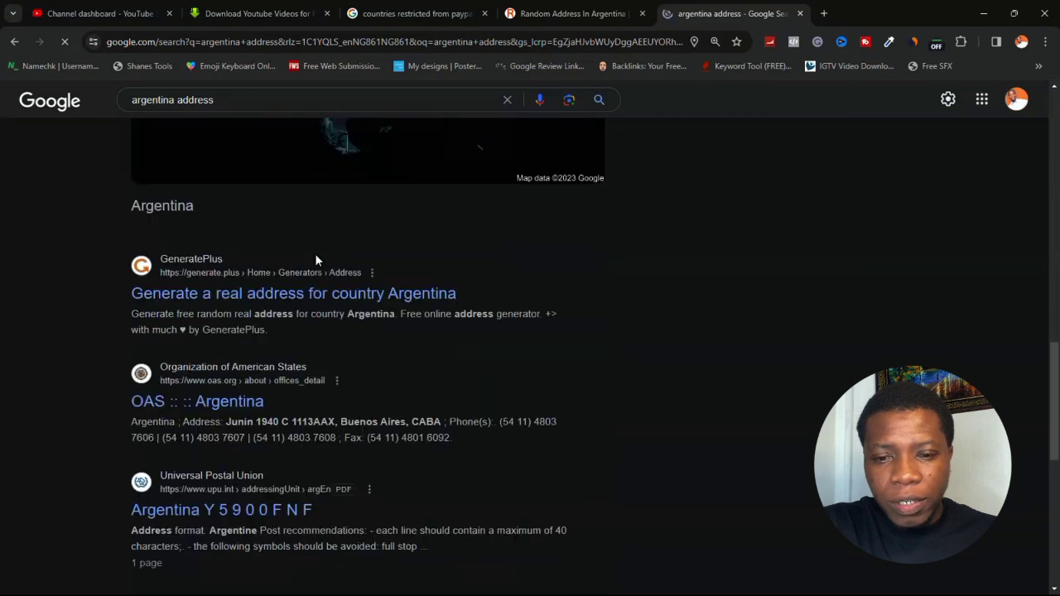
scroll(315, 260, down, 4)
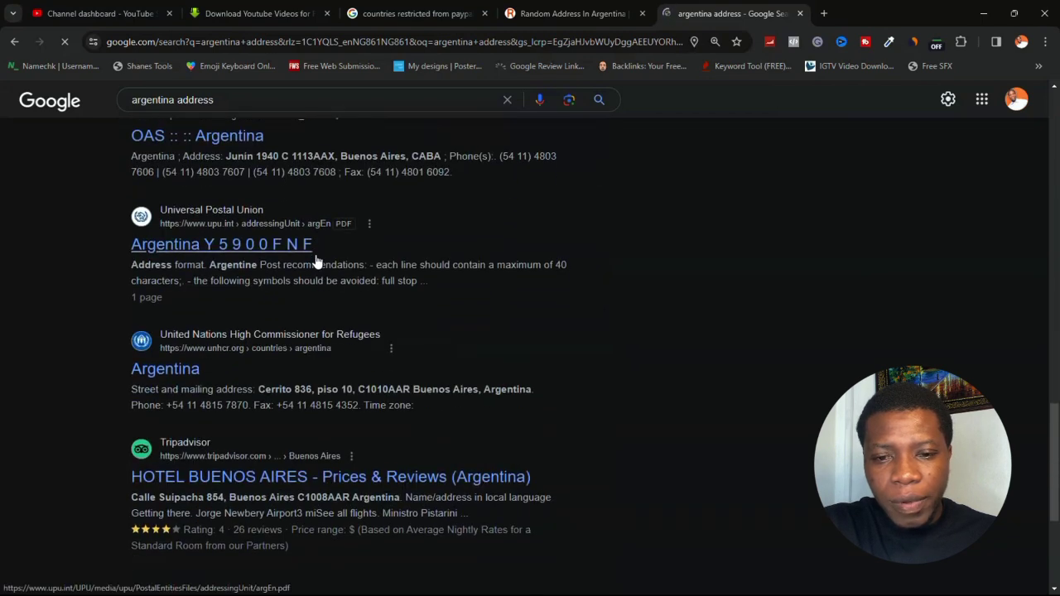
scroll(315, 260, down, 2)
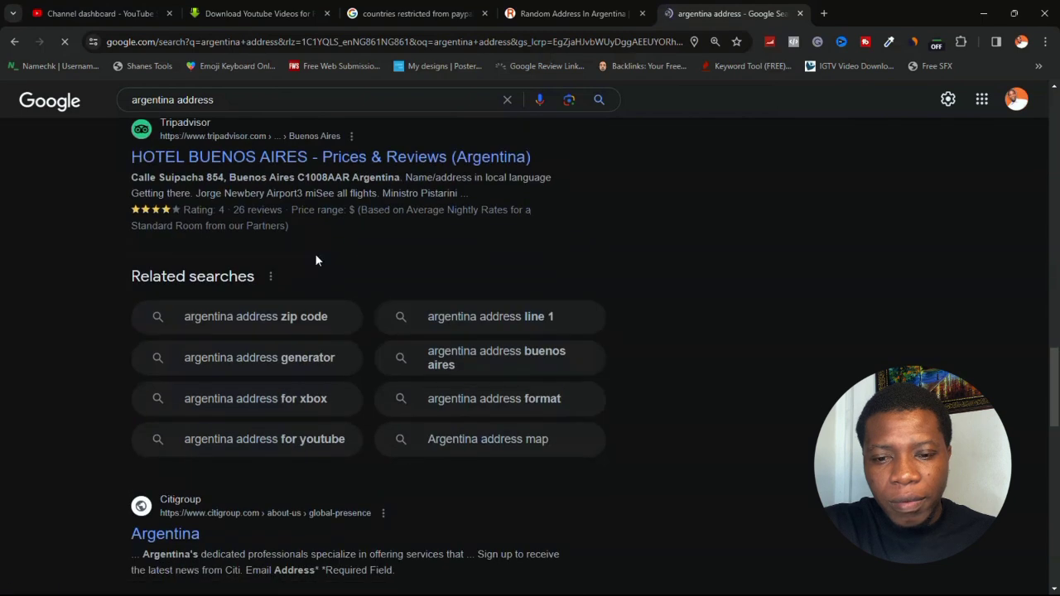
scroll(315, 260, down, 4)
scroll(316, 260, down, 2)
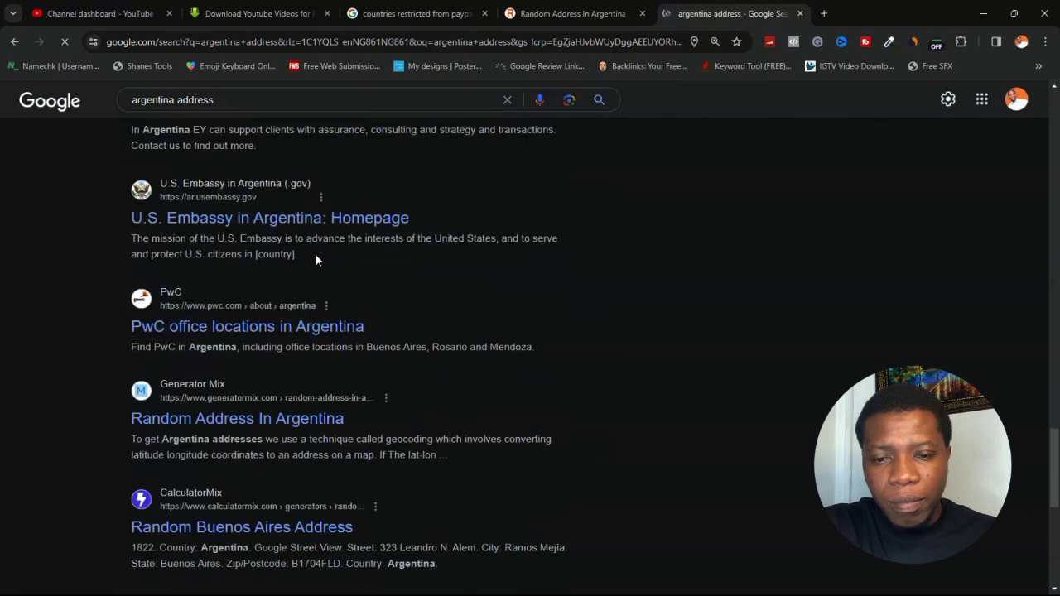
scroll(315, 262, down, 2)
scroll(315, 256, down, 1)
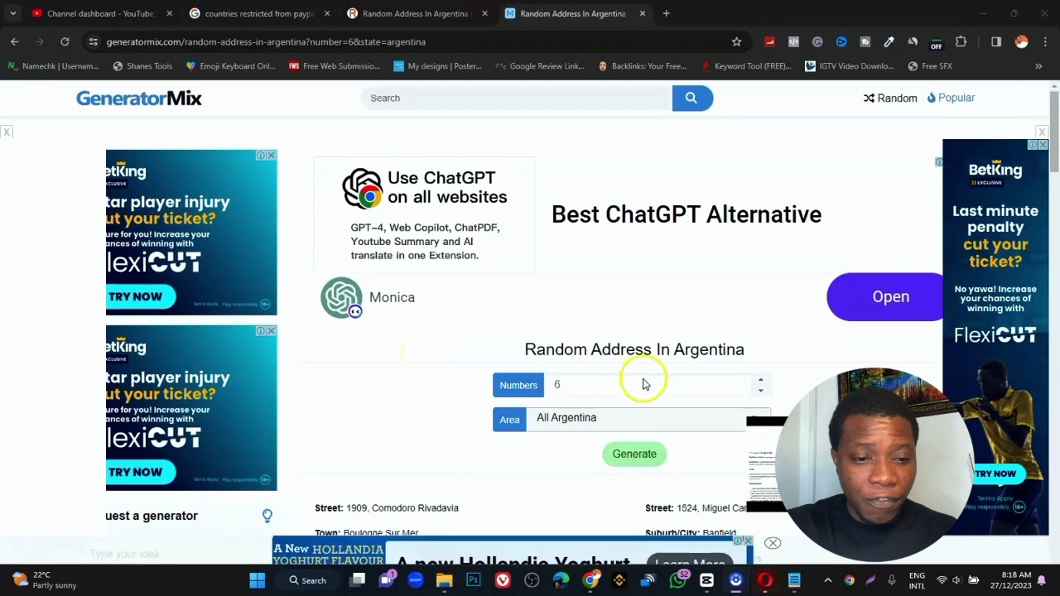
Generate 12 random addresses in the Buenos Aires area on GeneratorMix.
click(522, 384)
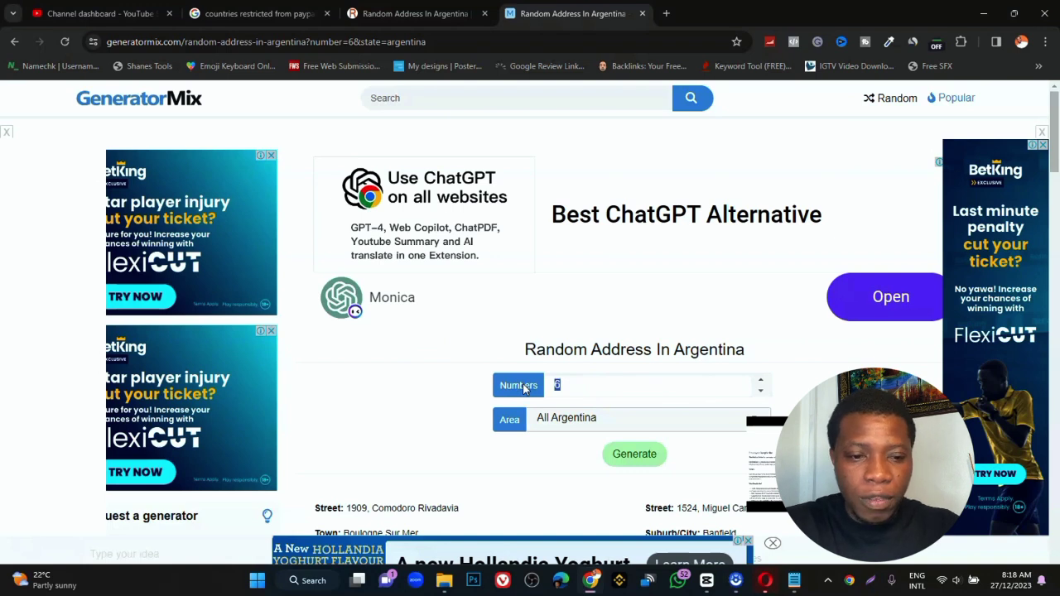
text(12)
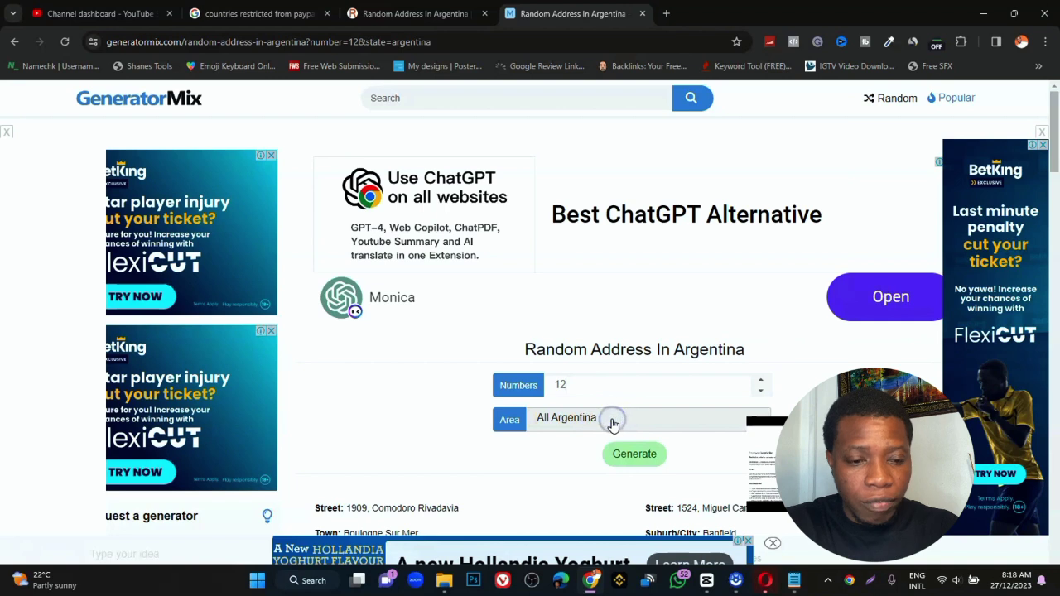
click(554, 424)
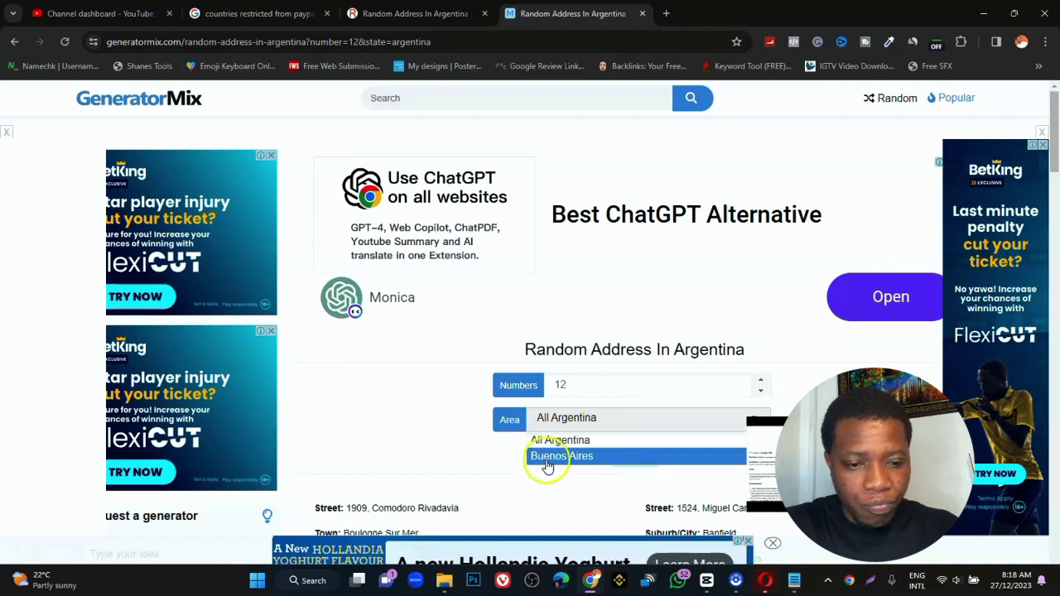
click(580, 456)
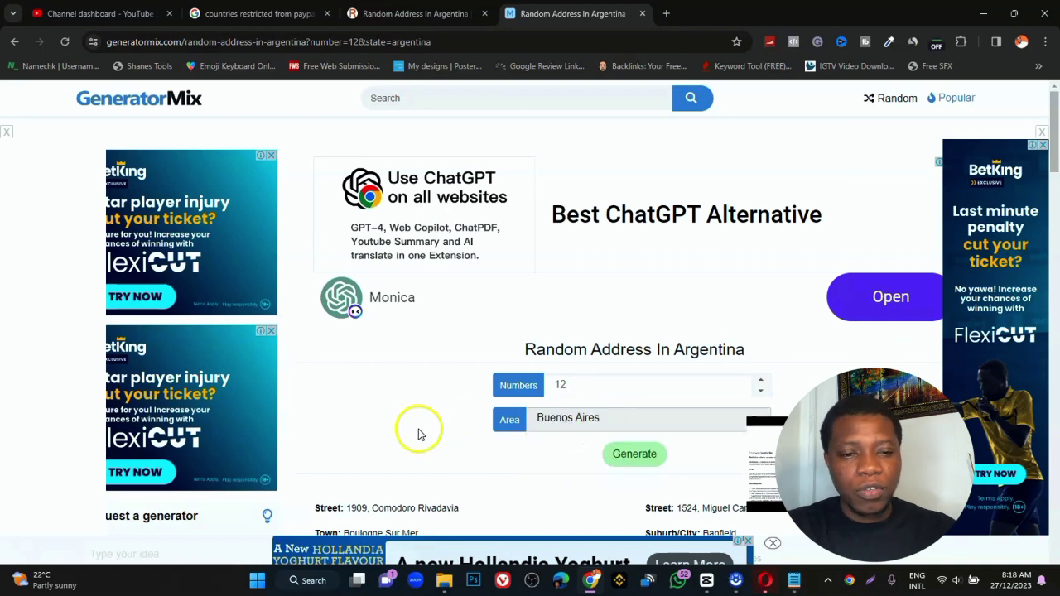
click(630, 457)
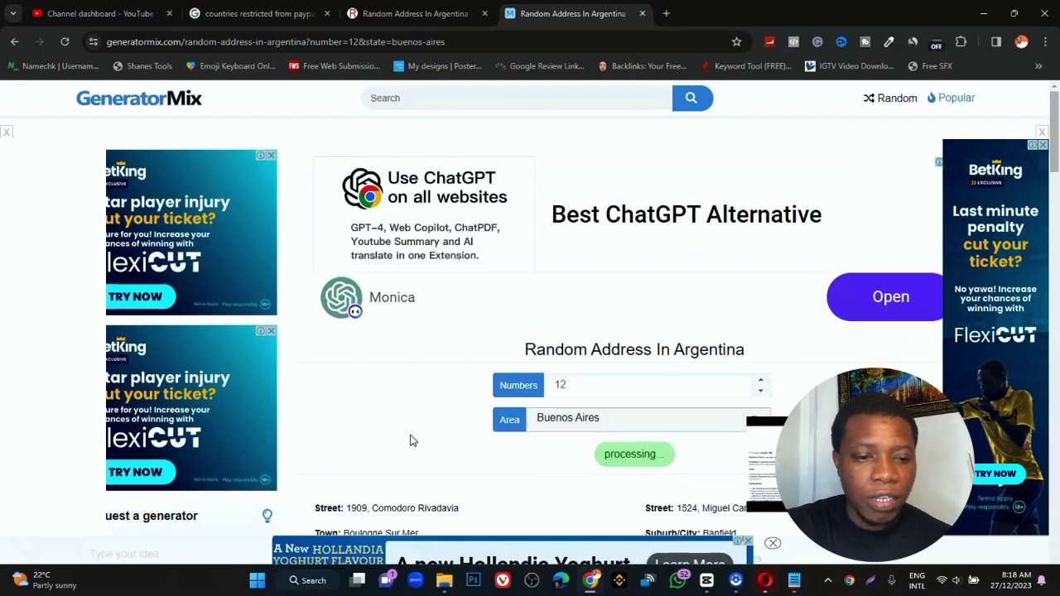
scroll(412, 441, down, 2)
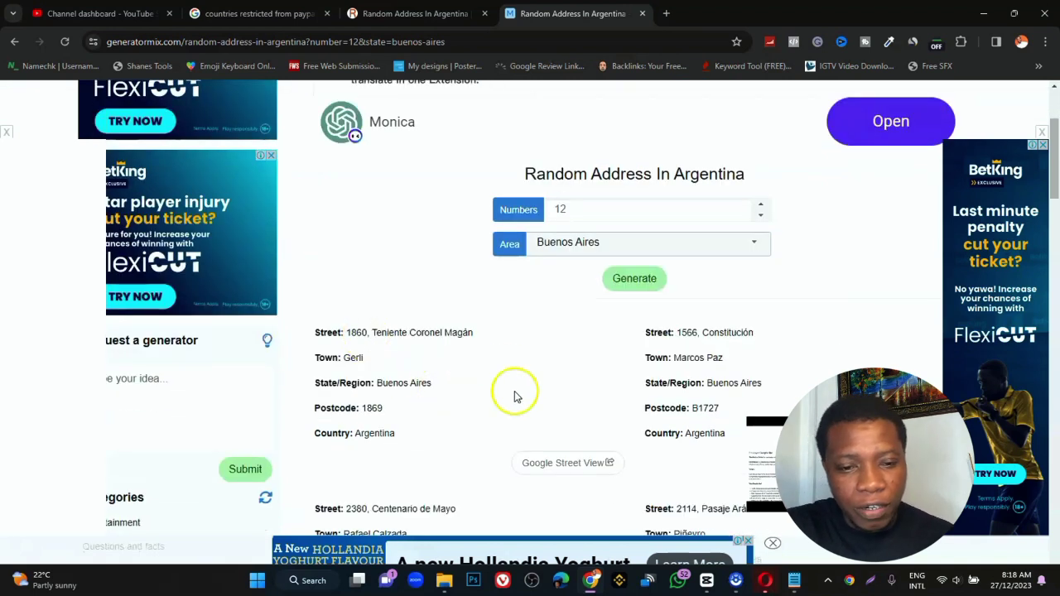
click(431, 388)
triple_click(389, 384)
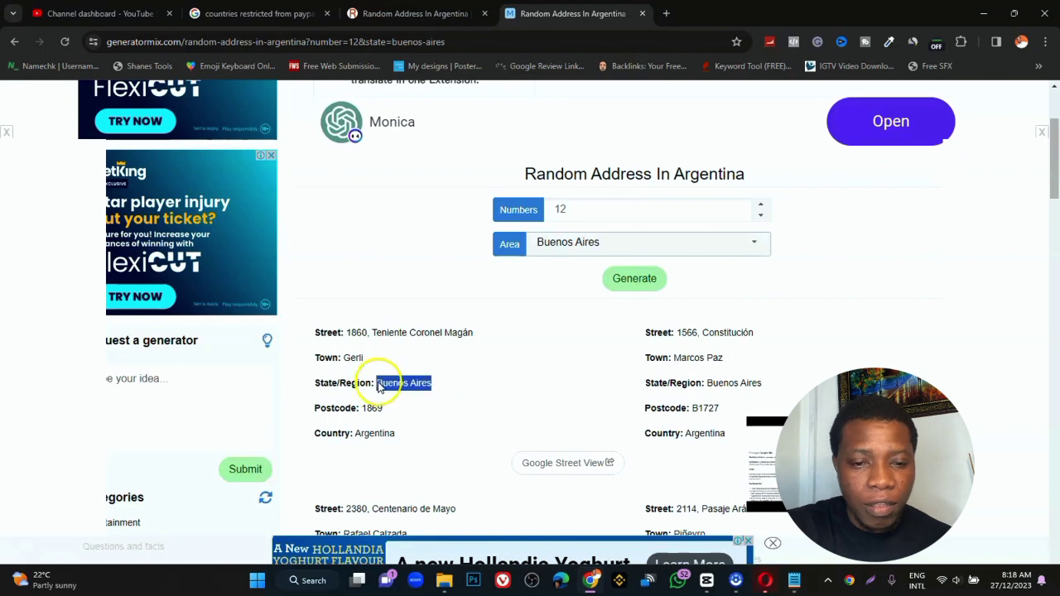
click(453, 387)
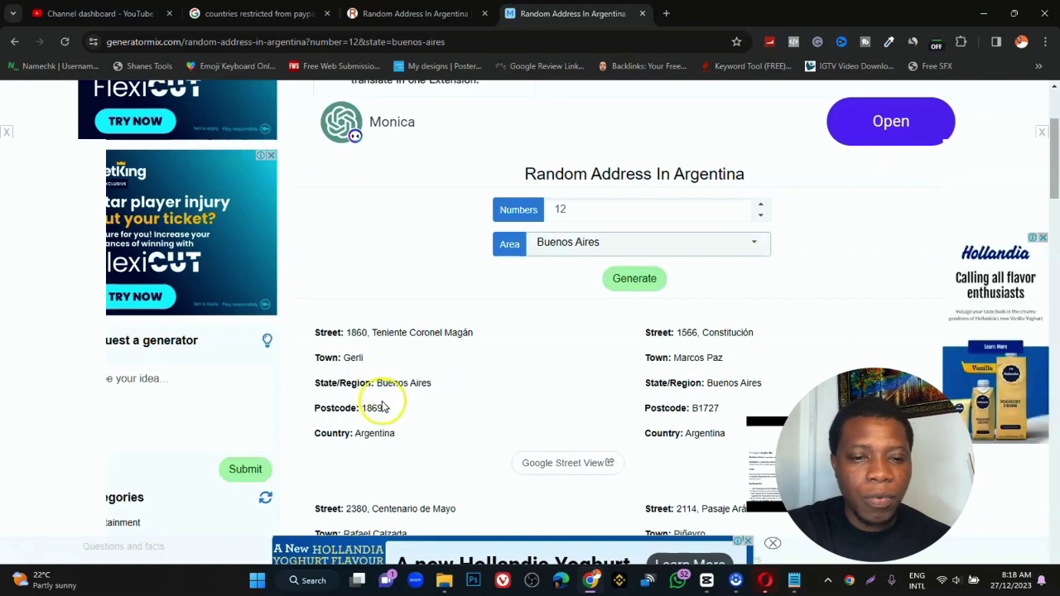
scroll(383, 406, down, 1)
scroll(382, 406, down, 1)
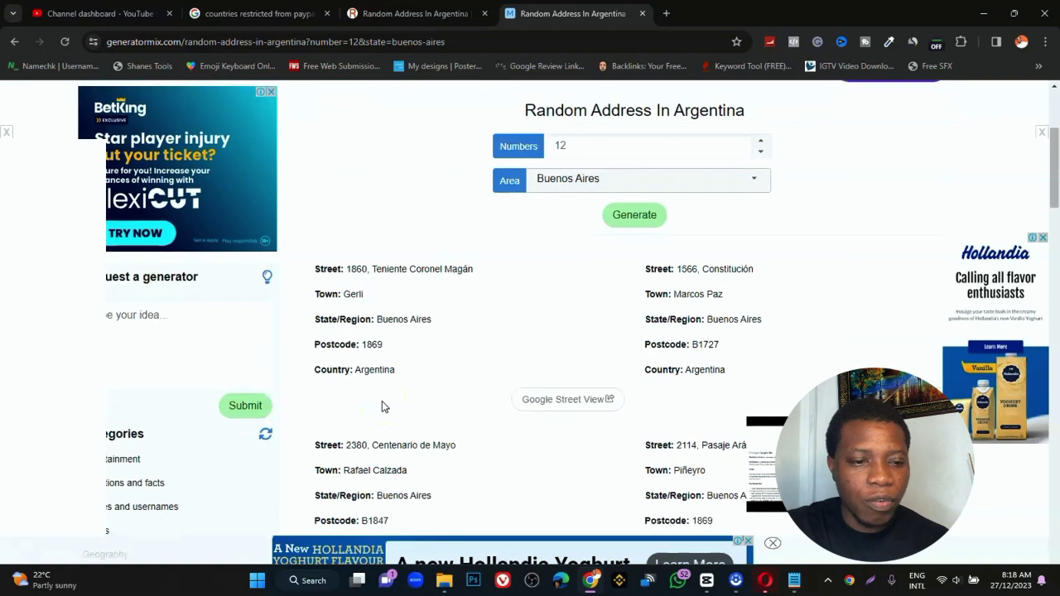
scroll(381, 406, down, 1)
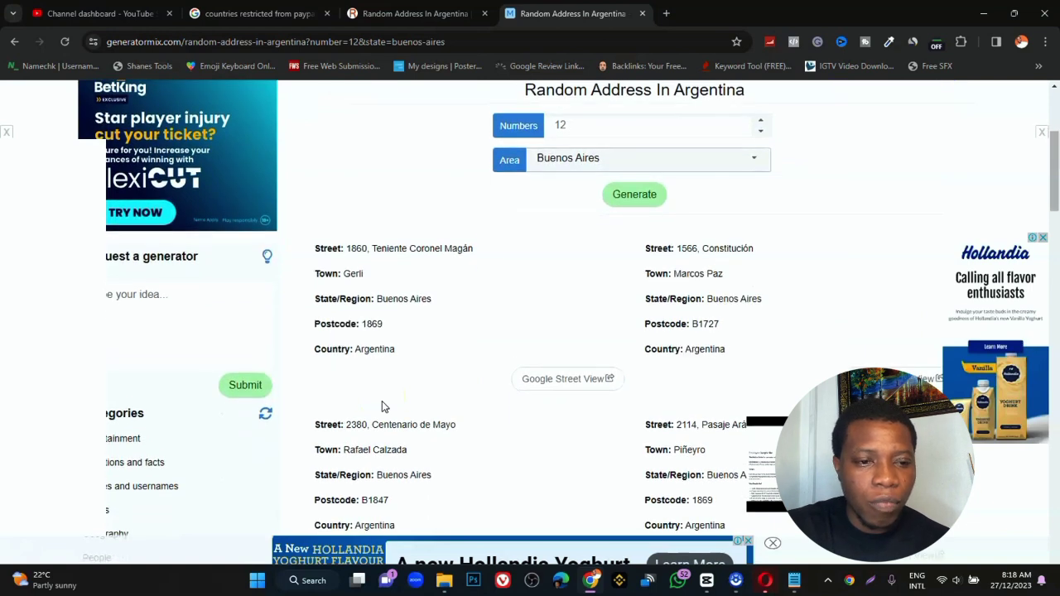
scroll(382, 406, down, 1)
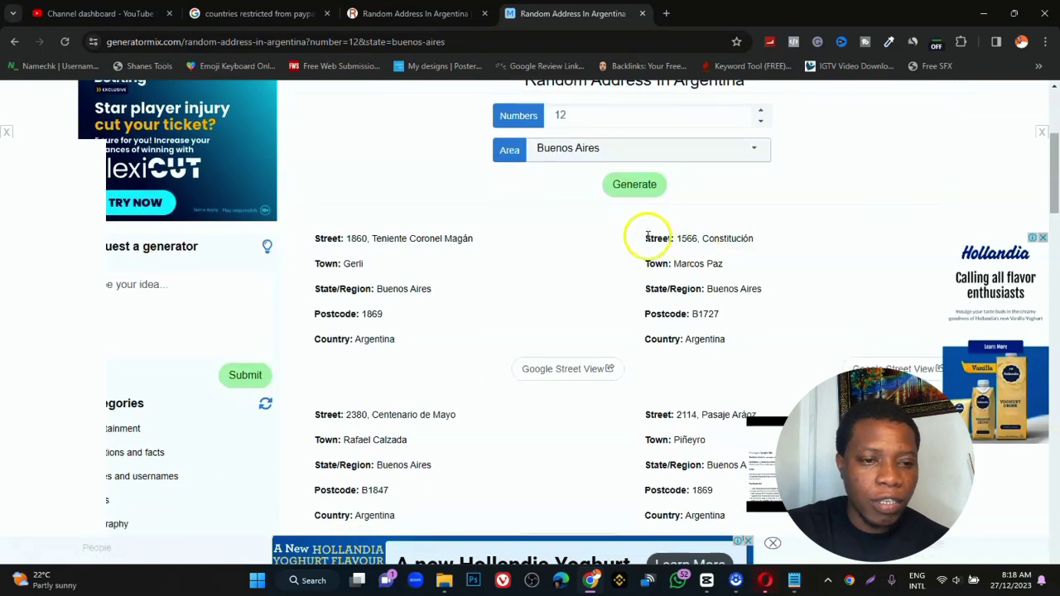
drag(646, 238, 733, 339)
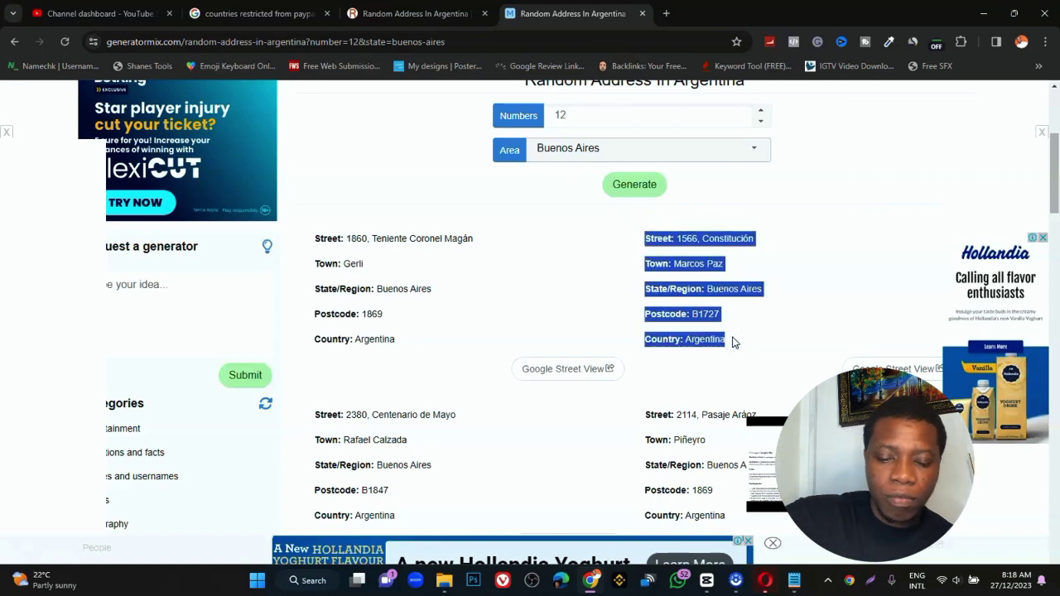
right_click(708, 344)
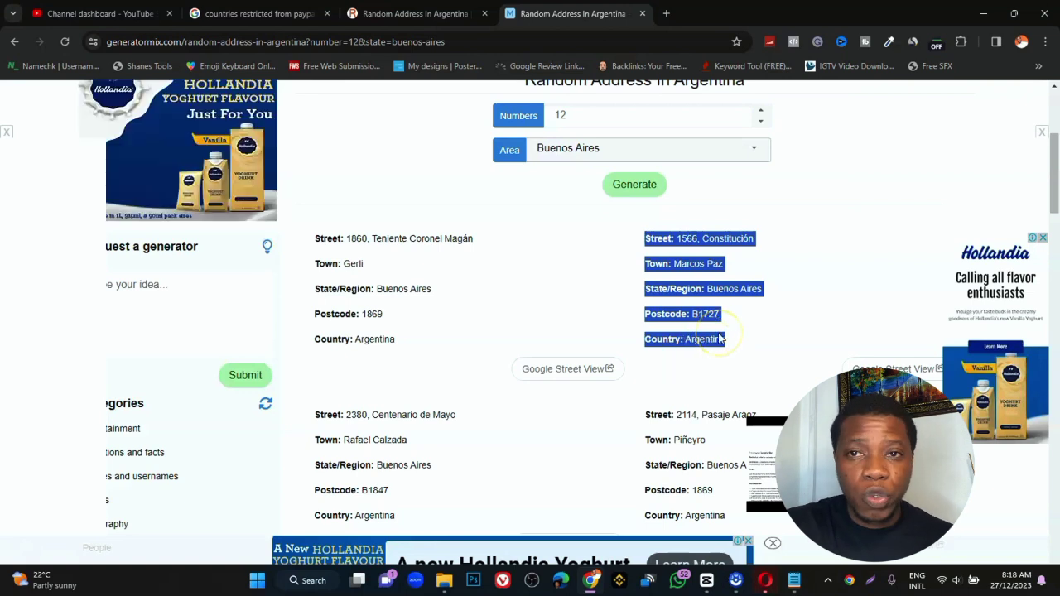
click(793, 581)
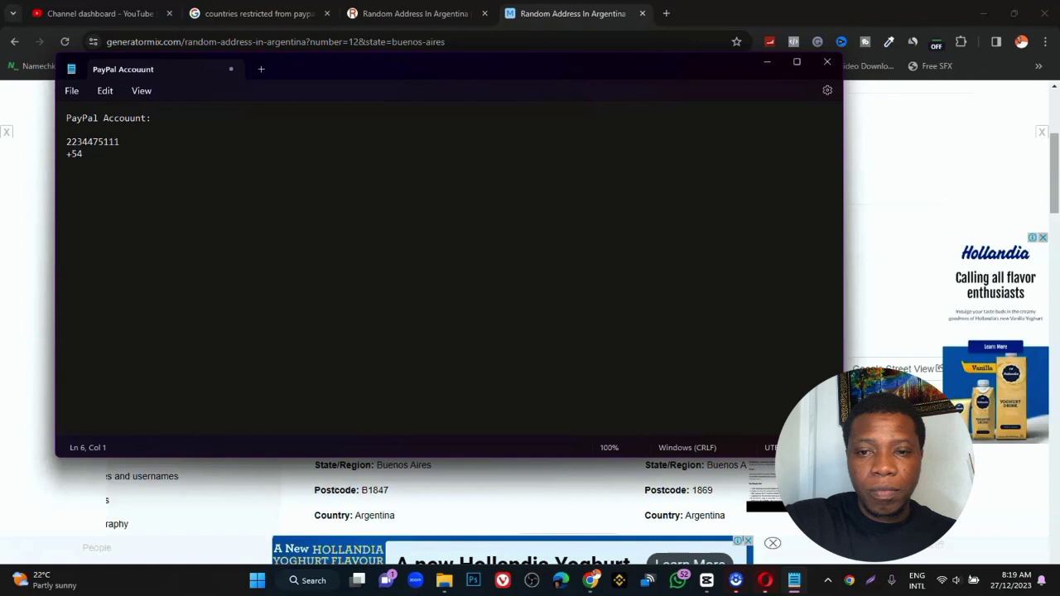
key(ctrl+v)
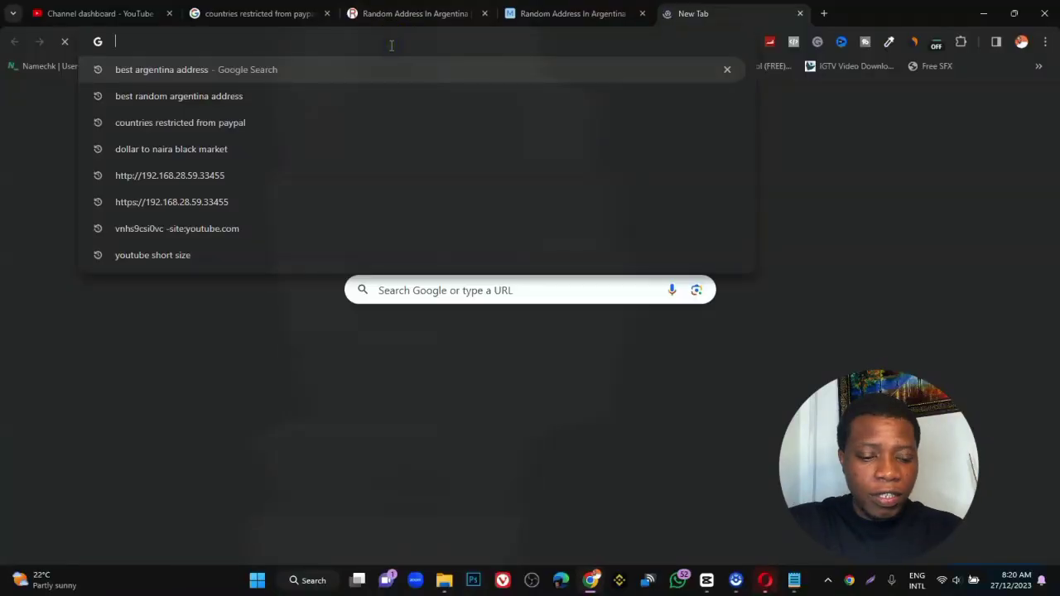
Search Google for 'argentina postal code' and scroll to the europacco zip-code result.
text(ar)
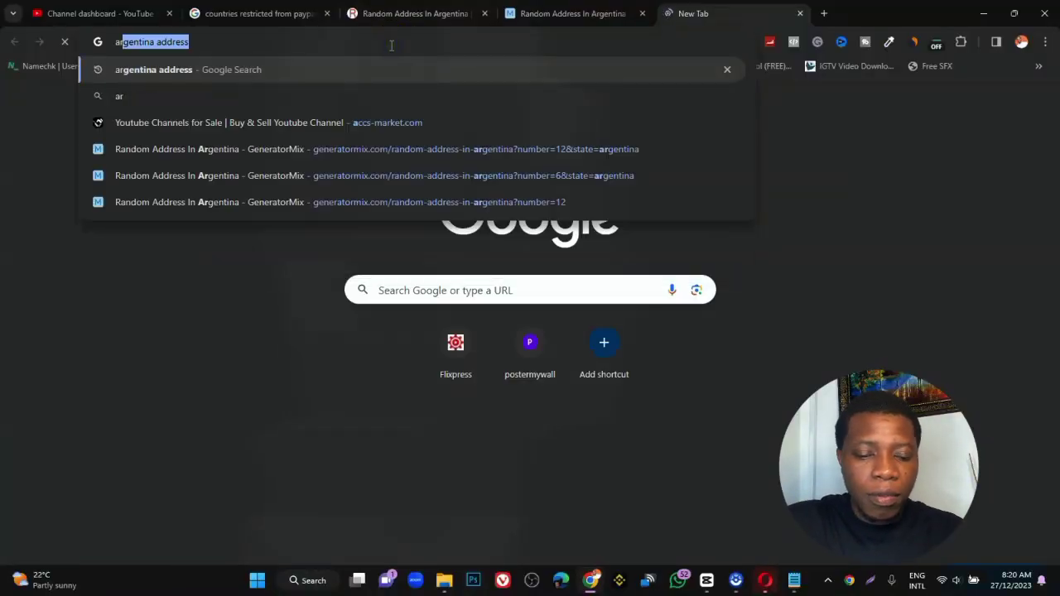
key(Right)
key(BackSpace)
key(BackSpace)
key(BackSpace)
key(BackSpace)
key(BackSpace)
key(BackSpace)
key(BackSpace)
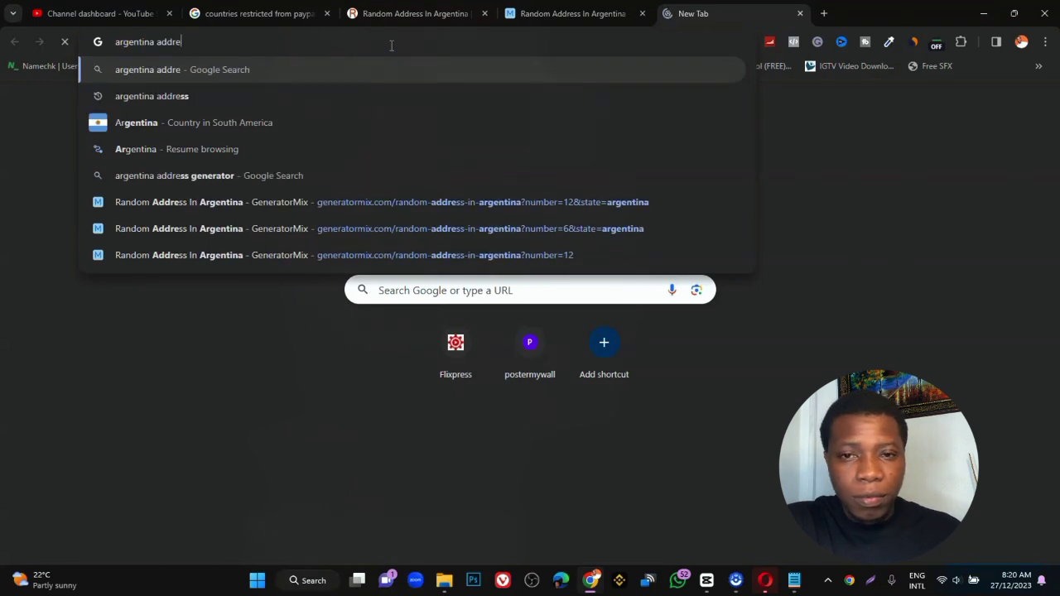
text(post)
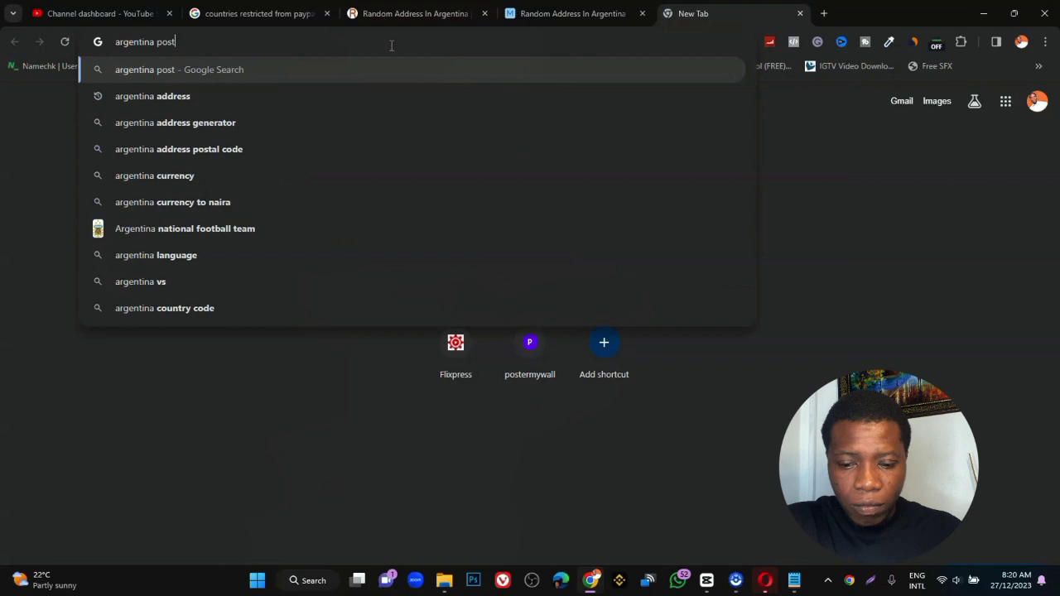
text(al)
key(Right)
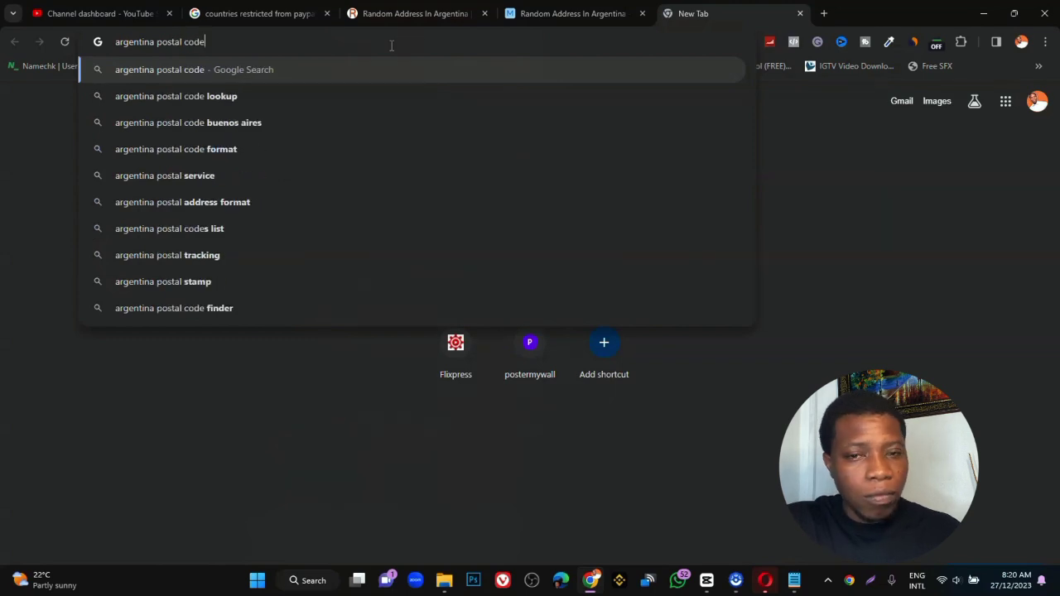
key(Return)
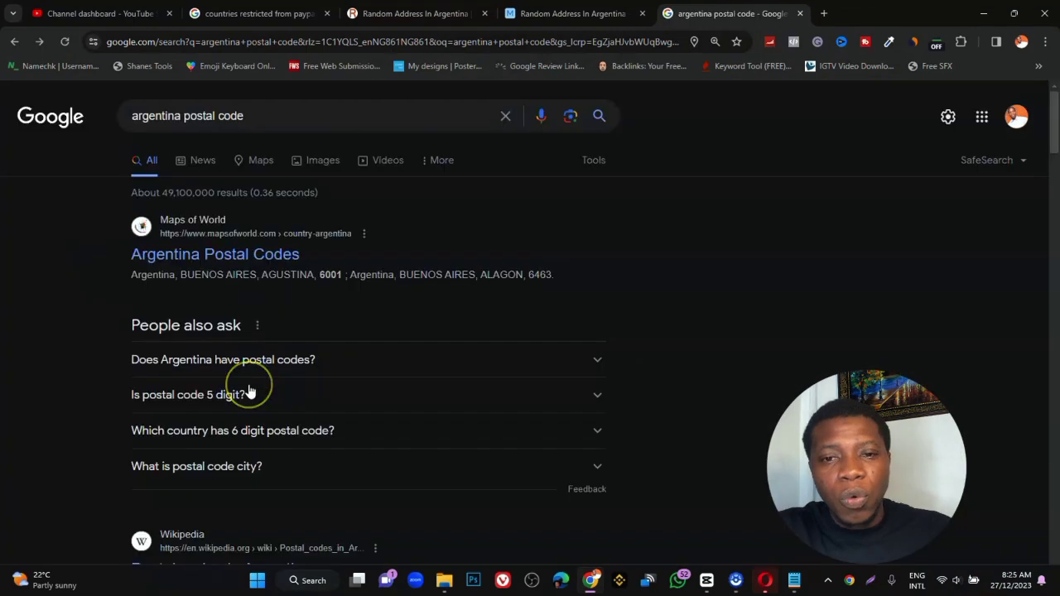
scroll(250, 390, down, 8)
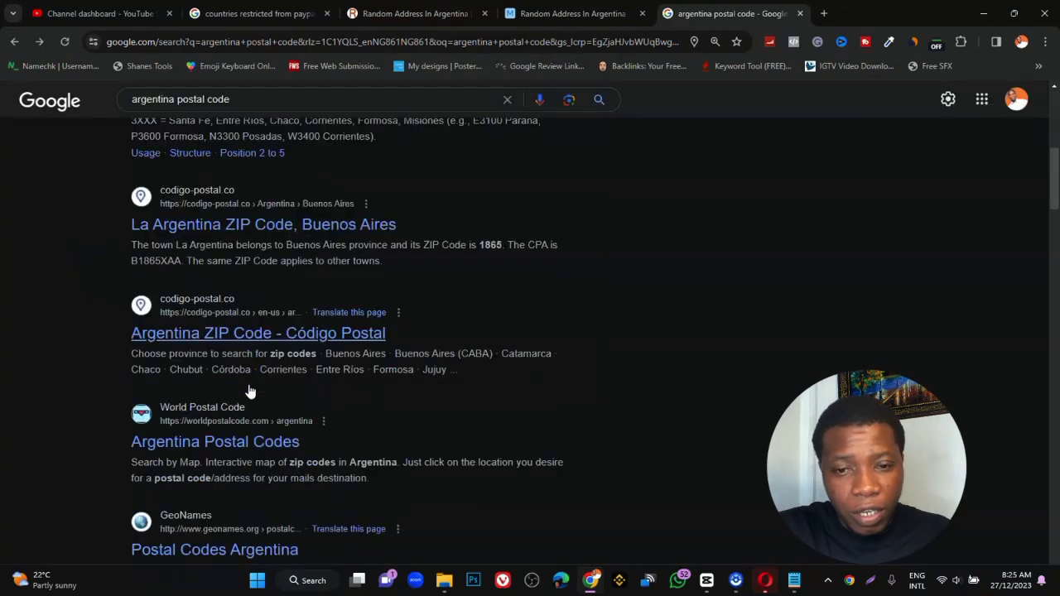
scroll(250, 391, down, 3)
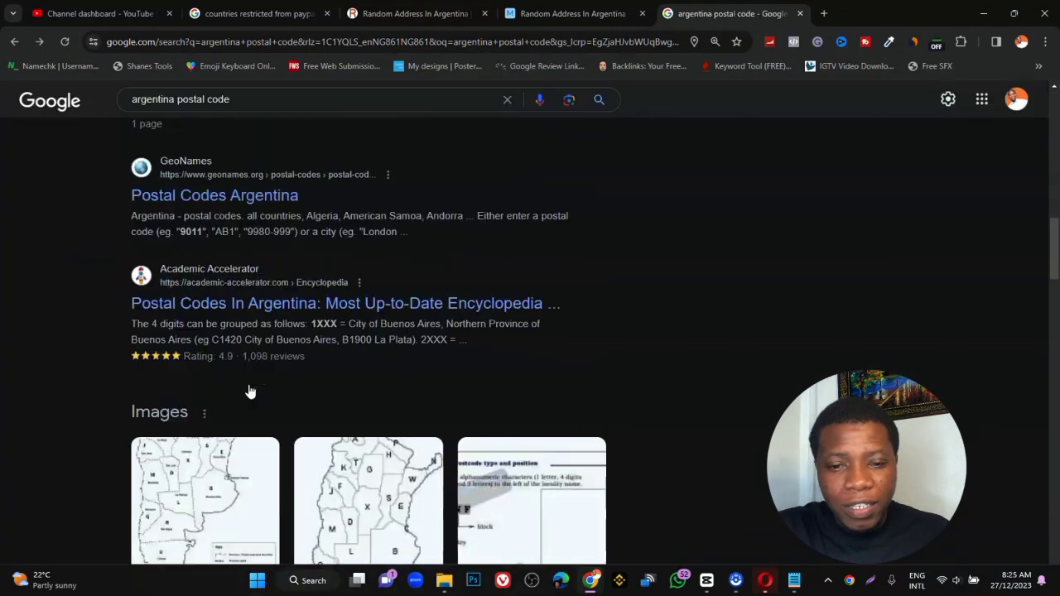
scroll(250, 391, down, 4)
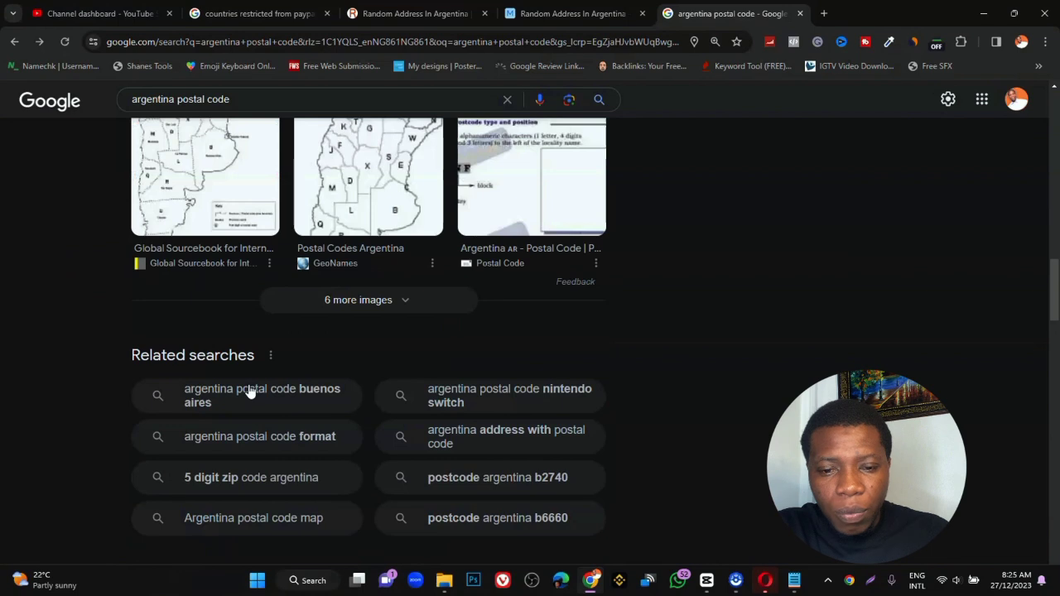
scroll(250, 390, down, 5)
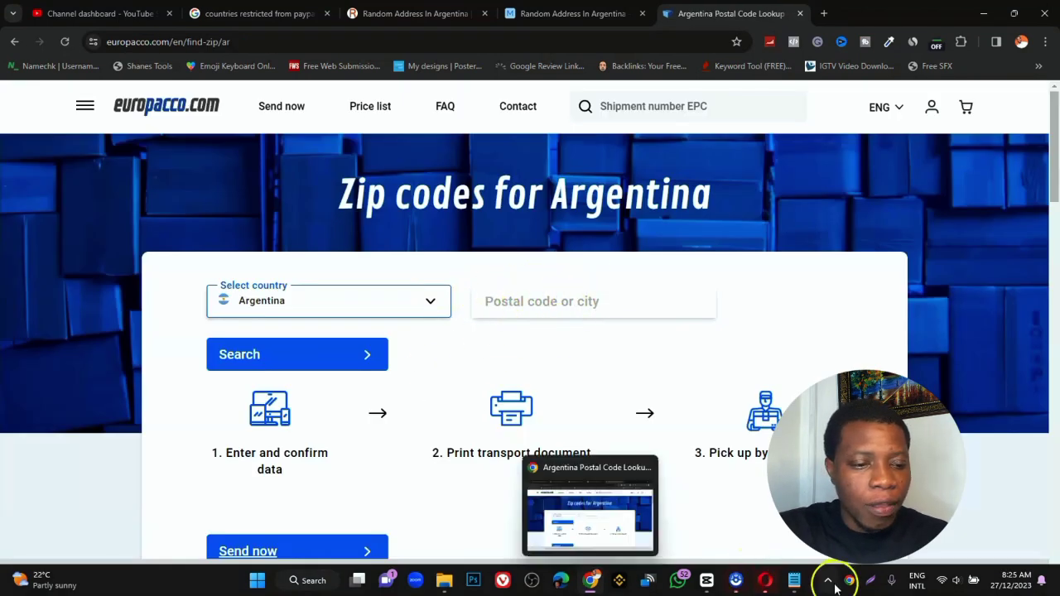
Look up postcode B1727 in europacco's Argentina zip-code search; no results are found.
click(794, 582)
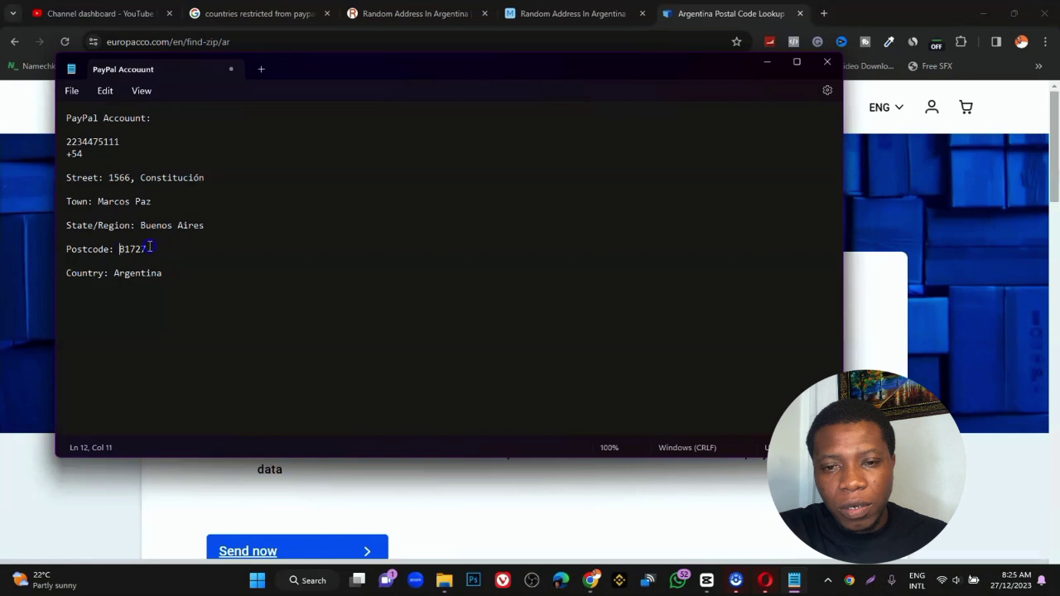
double_click(150, 247)
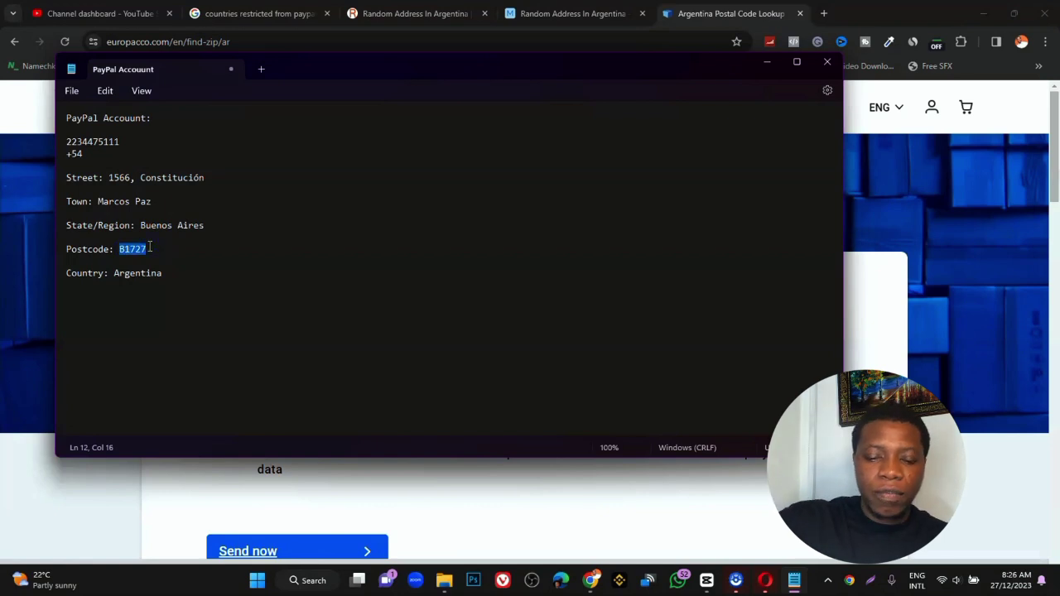
click(574, 482)
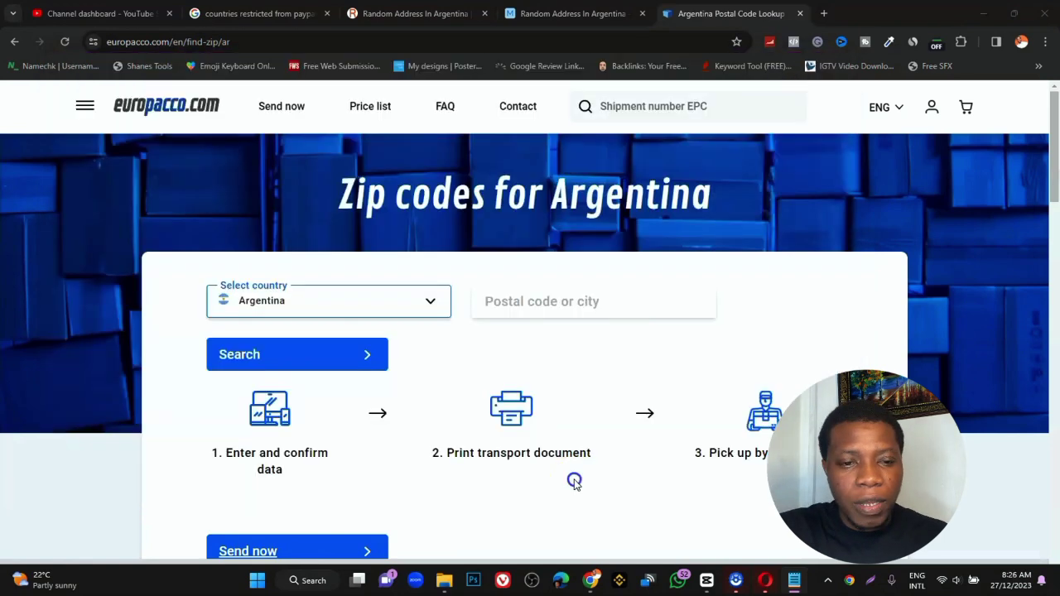
click(524, 300)
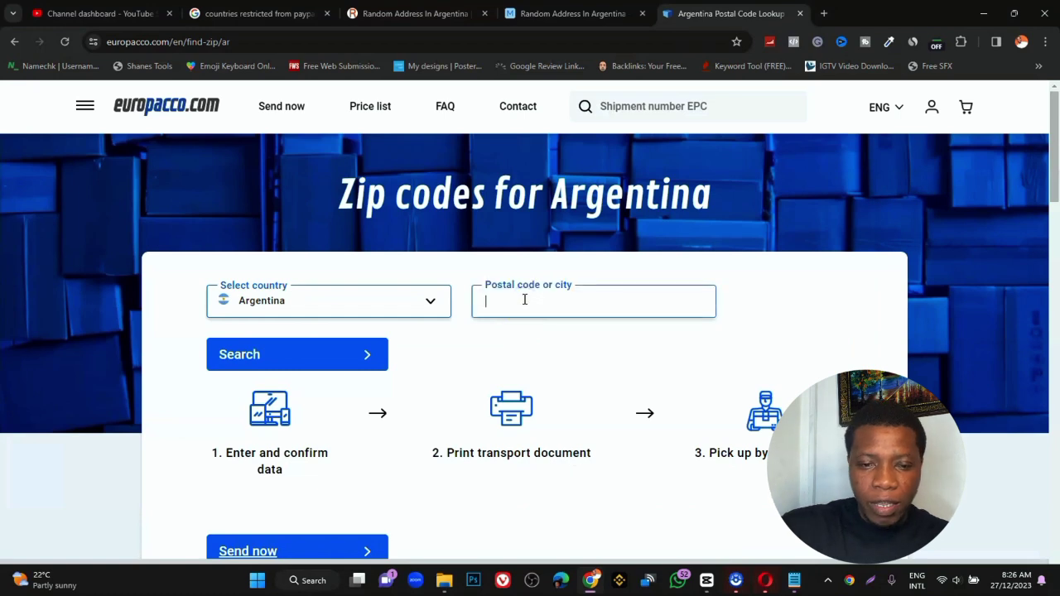
click(298, 356)
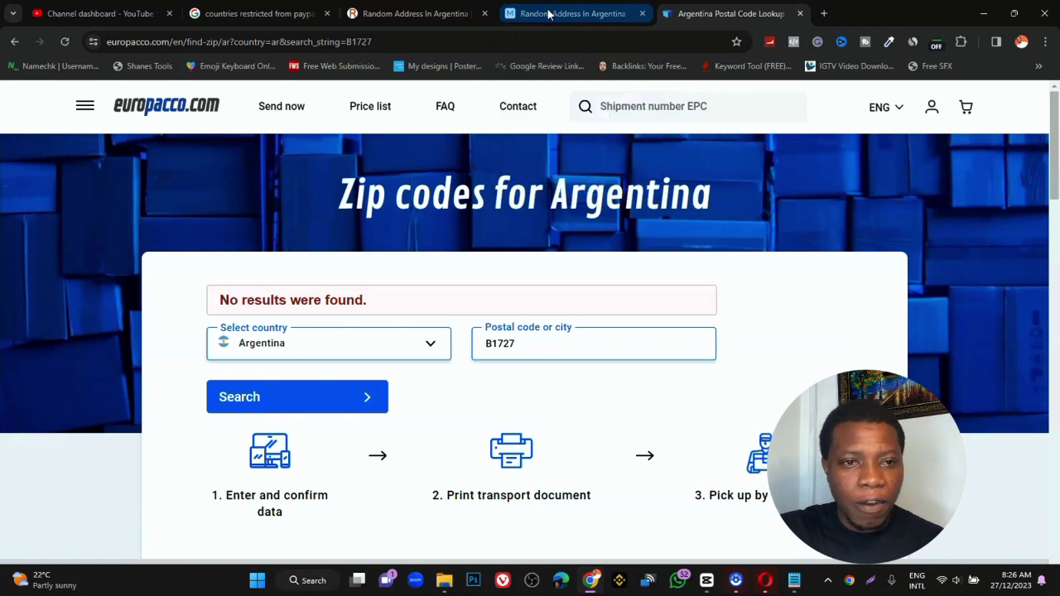
Take postcode 1757 from another generated address and confirm it on europacco as Gregorio de Laferrere.
click(548, 13)
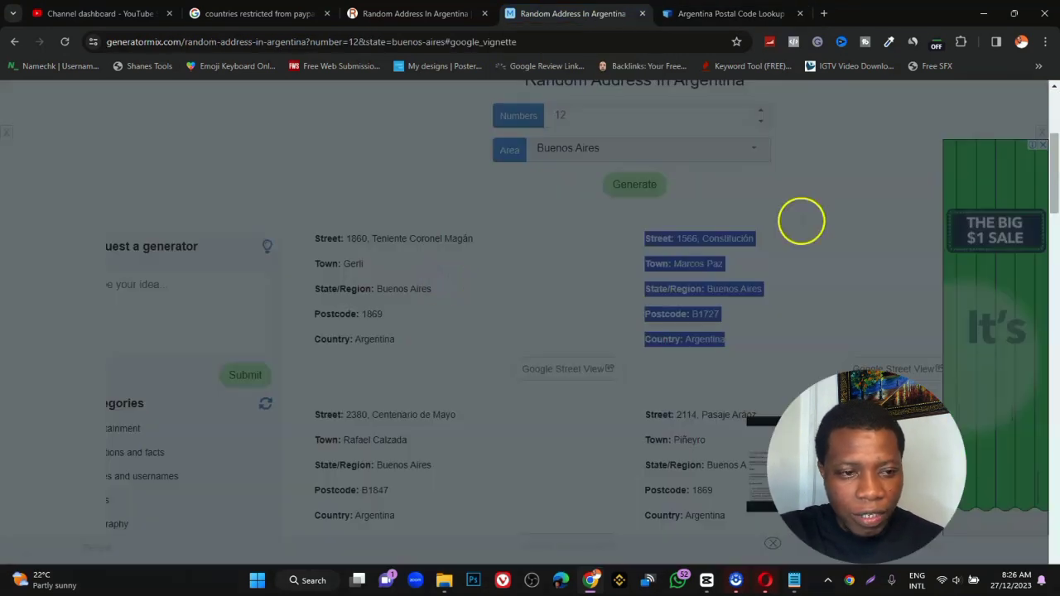
click(779, 218)
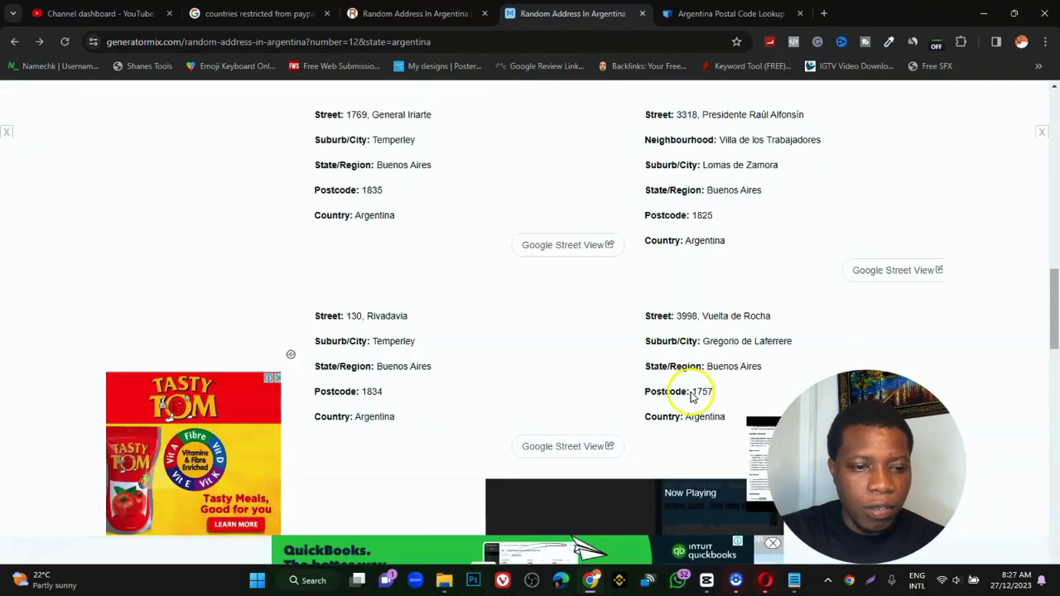
drag(692, 392, 717, 397)
key(ctrl+c)
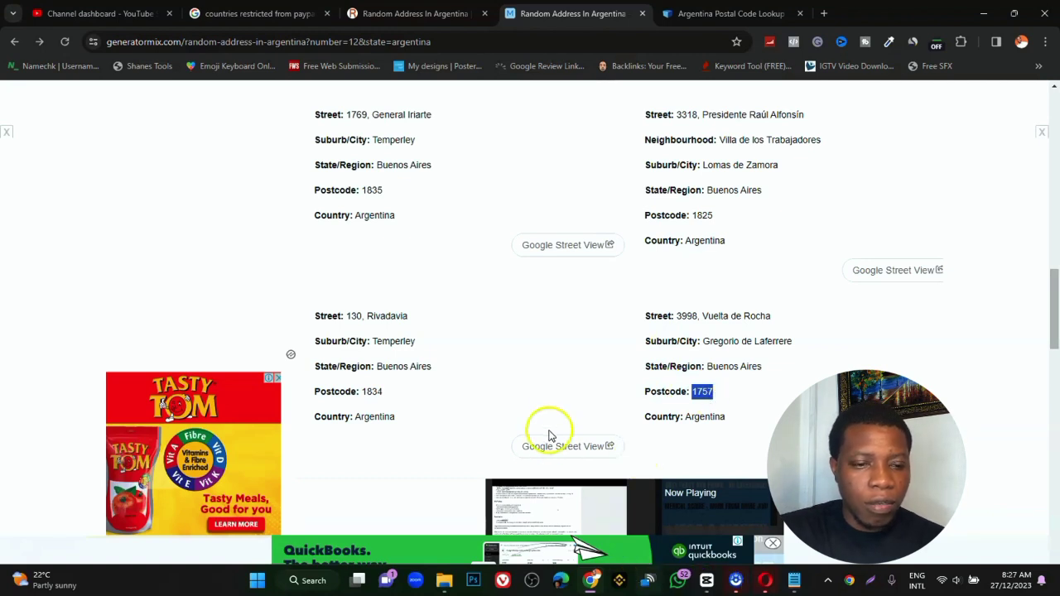
click(706, 14)
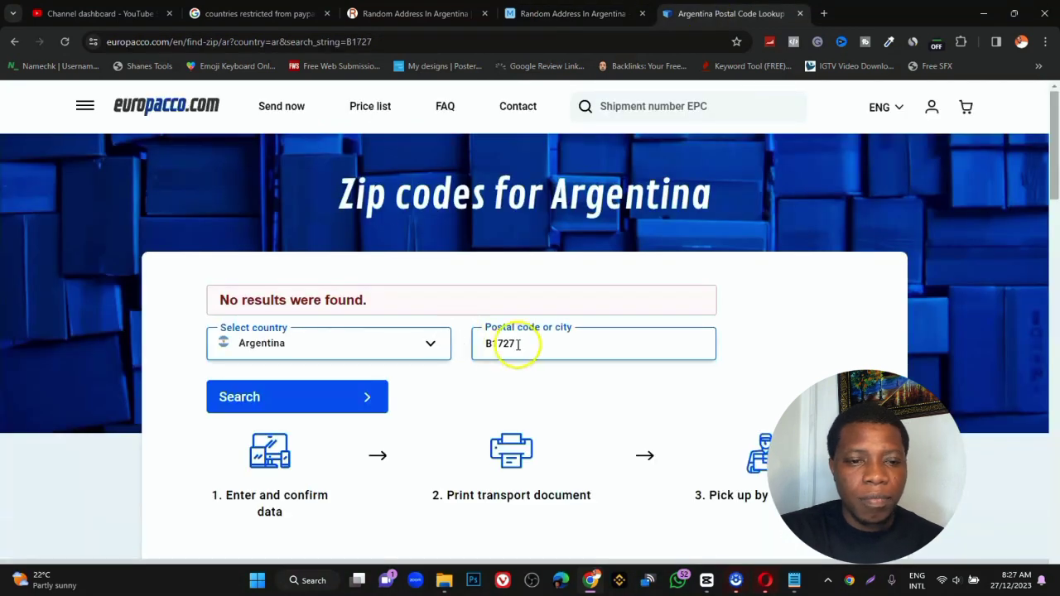
key(ctrl+a)
key(BackSpace)
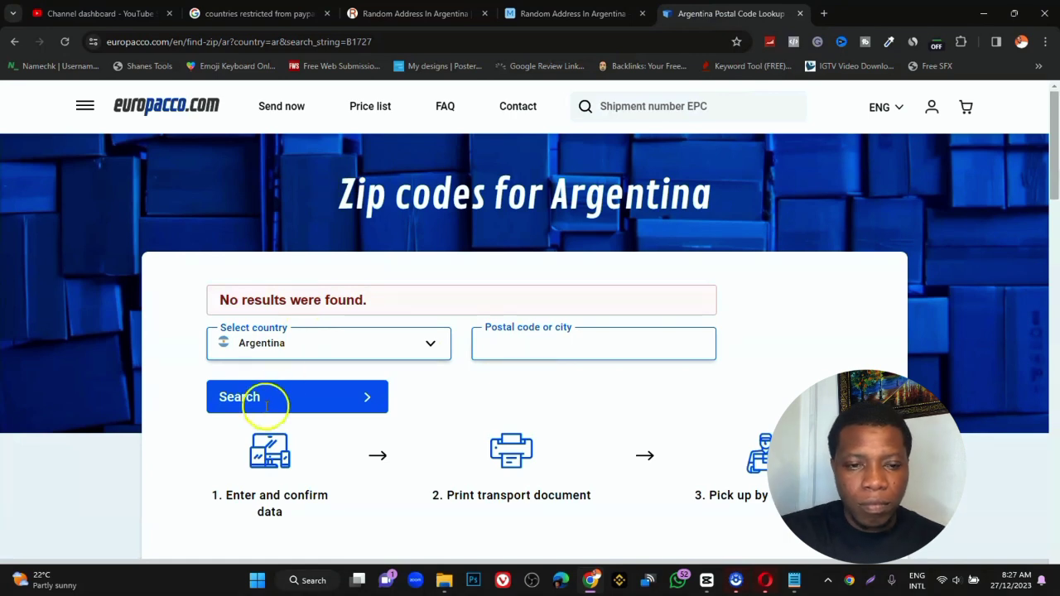
key(ctrl+v)
click(310, 399)
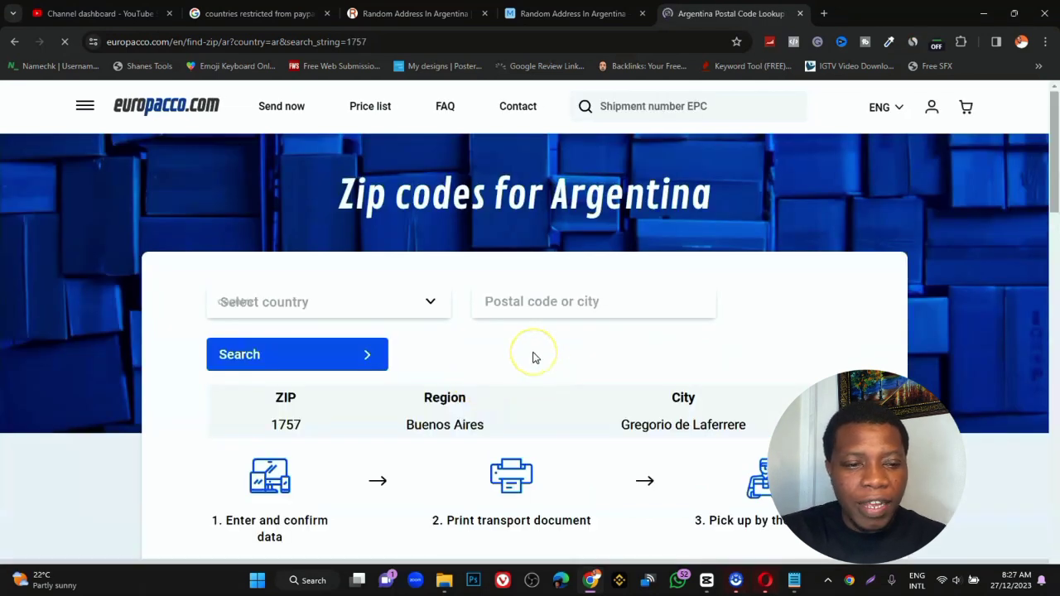
scroll(534, 358, down, 1)
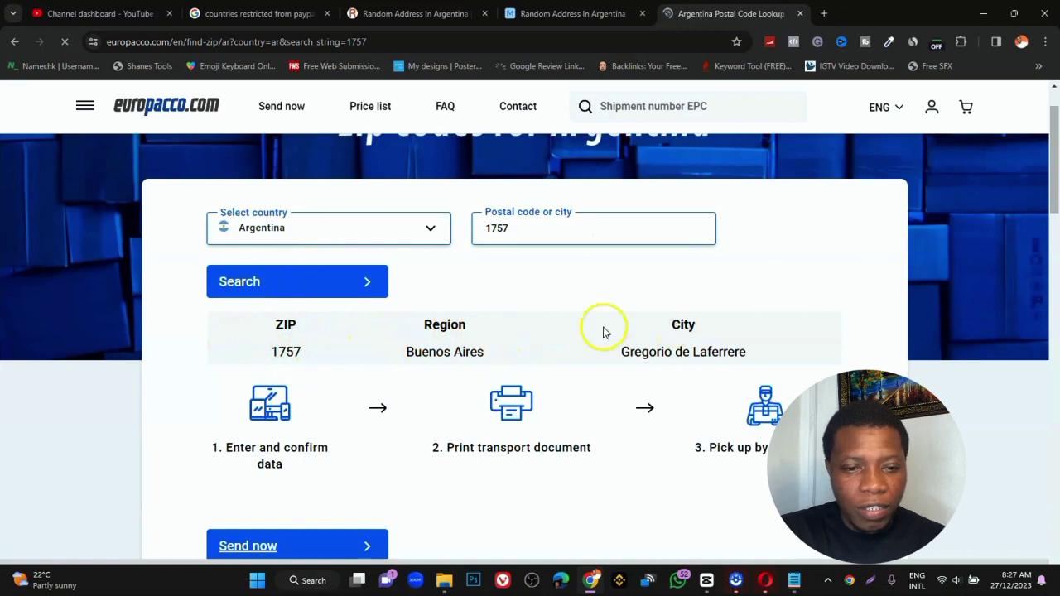
Select the full Gregorio de Laferrere address with postcode 1757 in GeneratorMix.
click(563, 17)
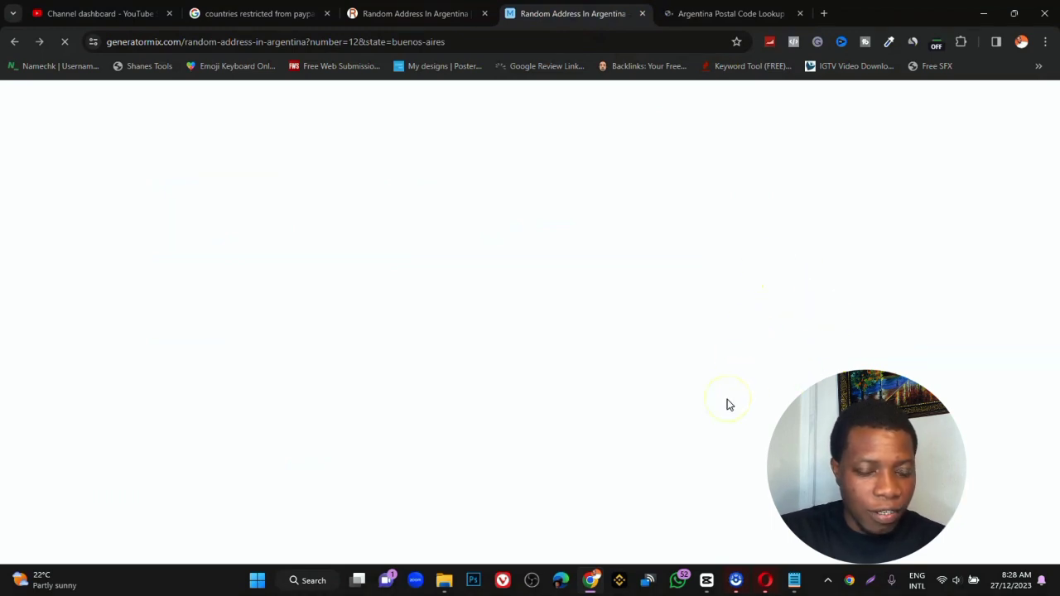
click(662, 330)
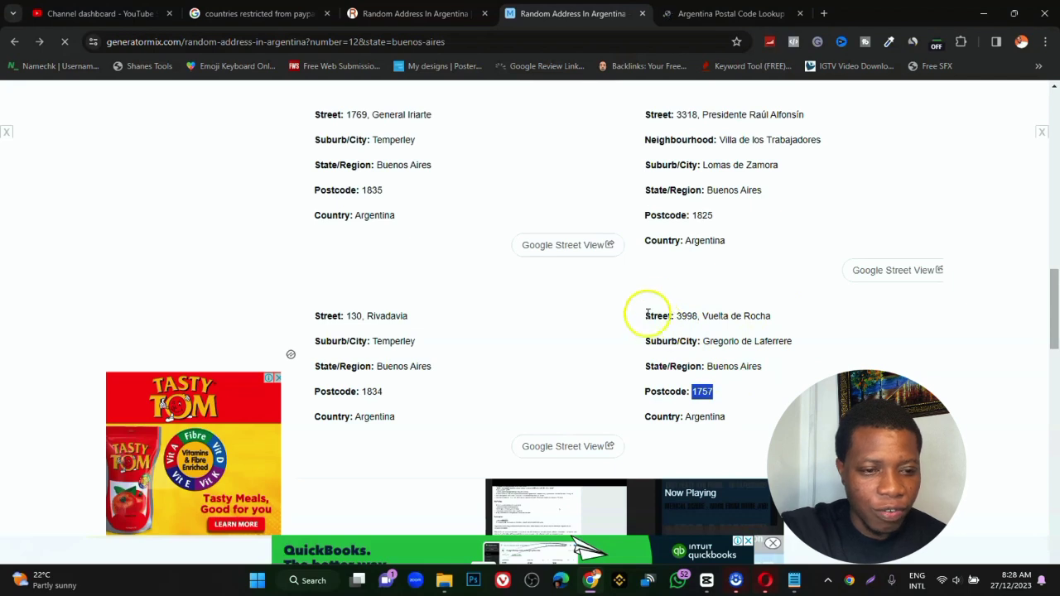
drag(646, 314, 733, 417)
key(ctrl+c)
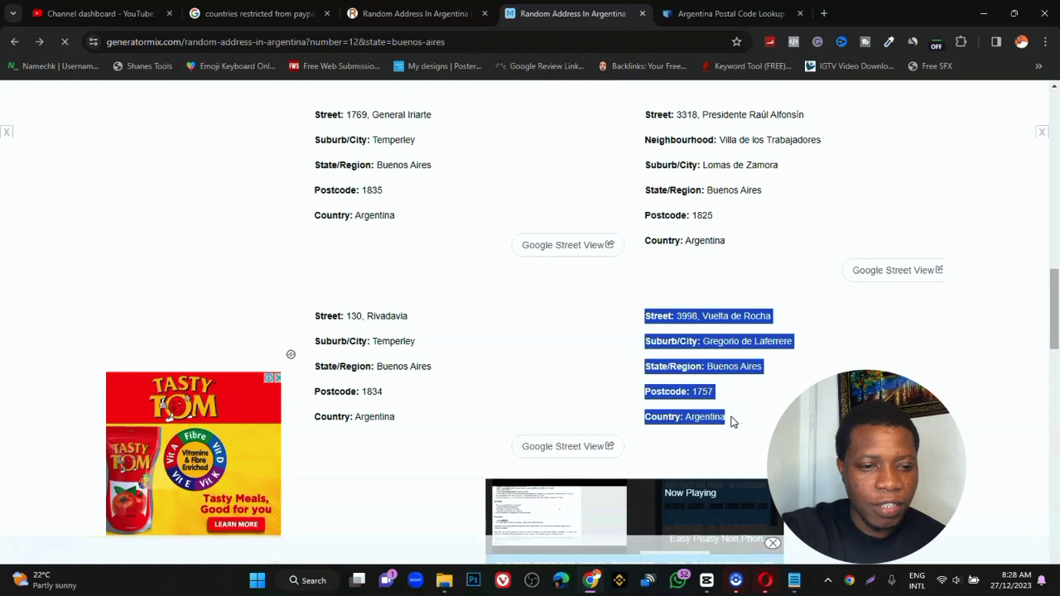
Replace the Marcos Paz address in the notes with the Gregorio de Laferrere address.
click(793, 579)
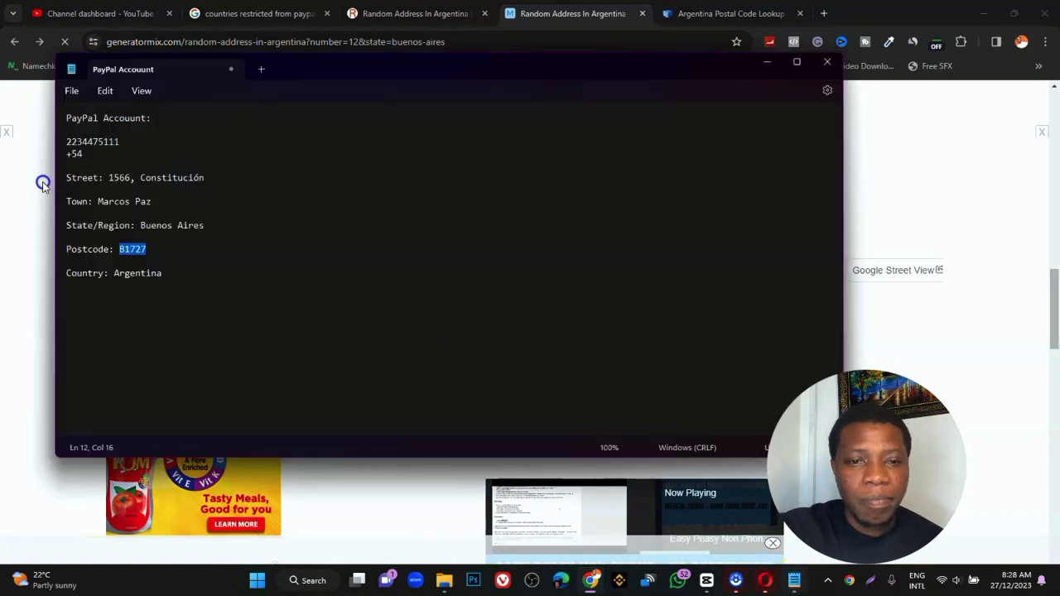
click(68, 174)
key(ctrl+shift+End)
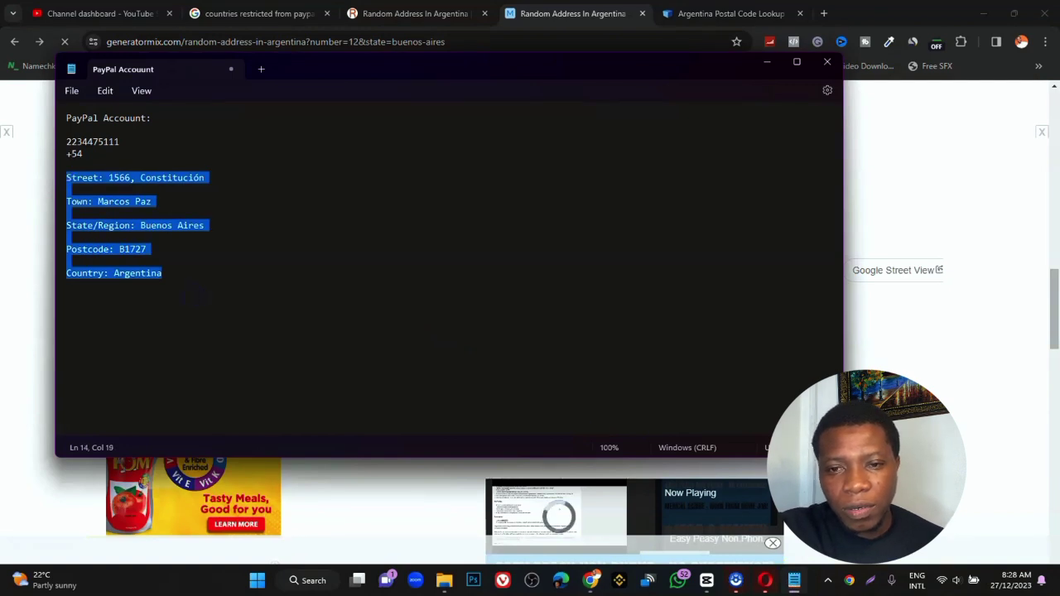
key(BackSpace)
key(ctrl+v)
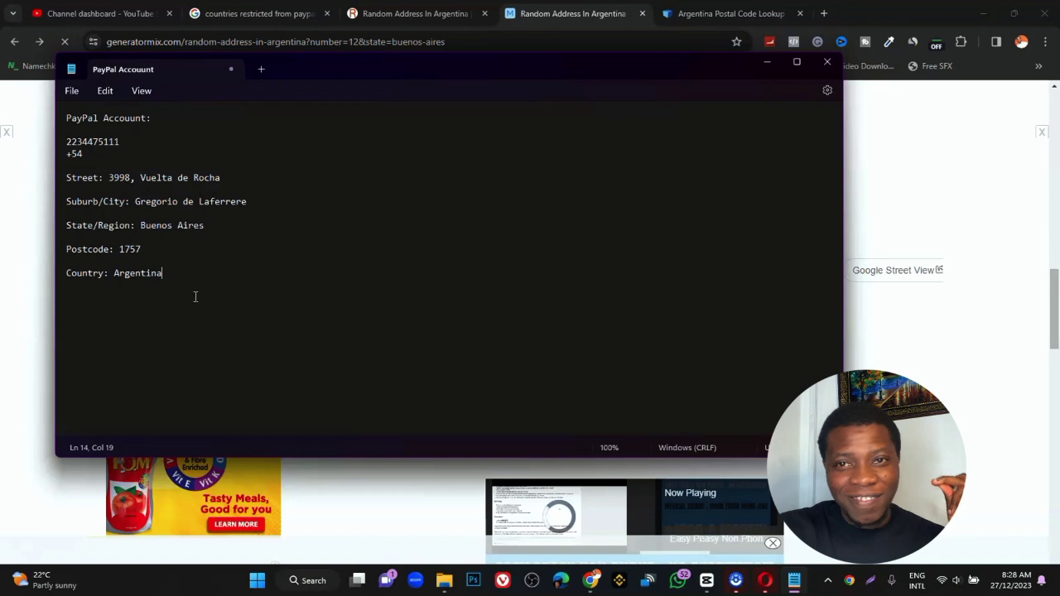
Open a new blank Chrome tab ready for a web address.
click(551, 34)
key(ctrl+t)
click(531, 39)
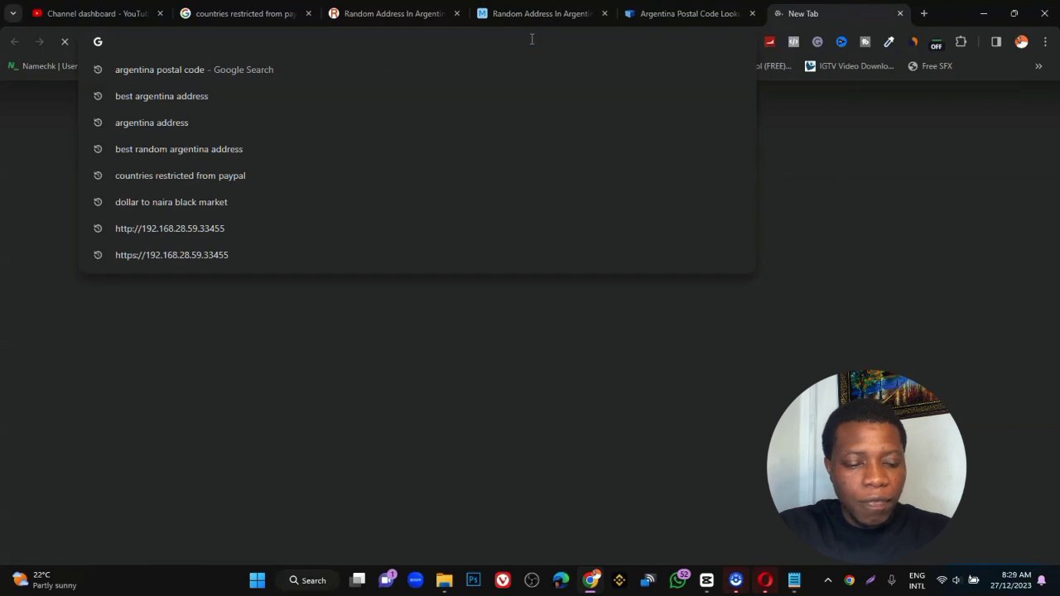
Go to paypal.com/ar and choose Register for free under selling and receiving payments.
text(paypal.c)
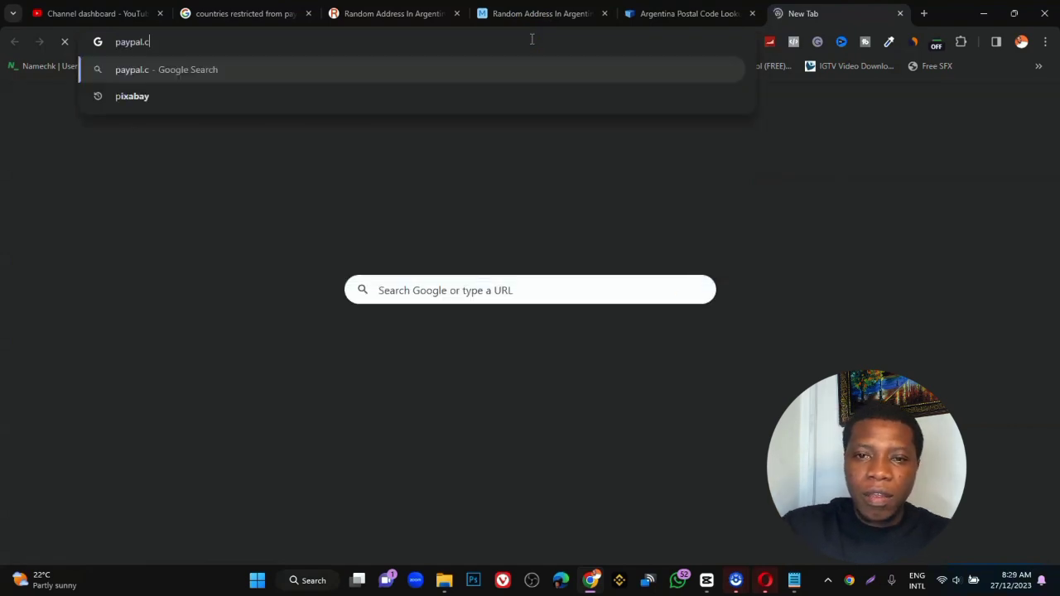
text(om/ar/webapps/mpp/home)
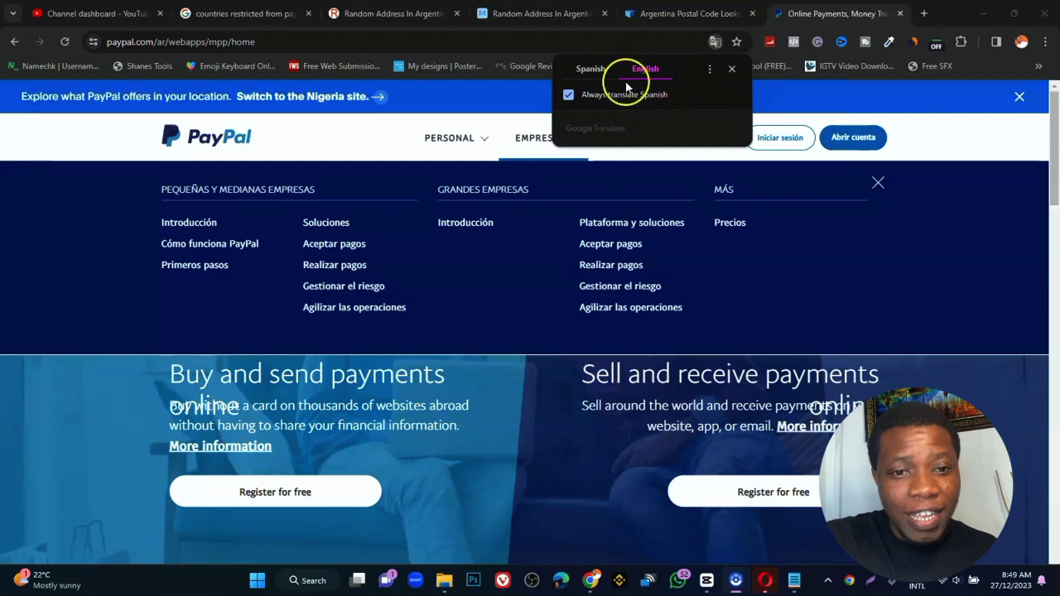
click(75, 415)
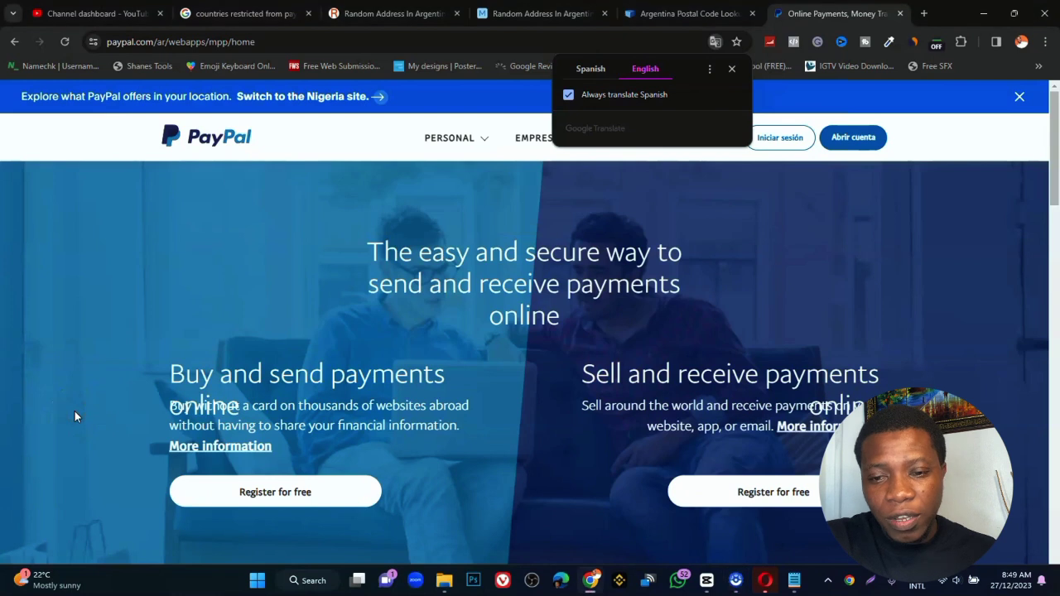
right_click(75, 411)
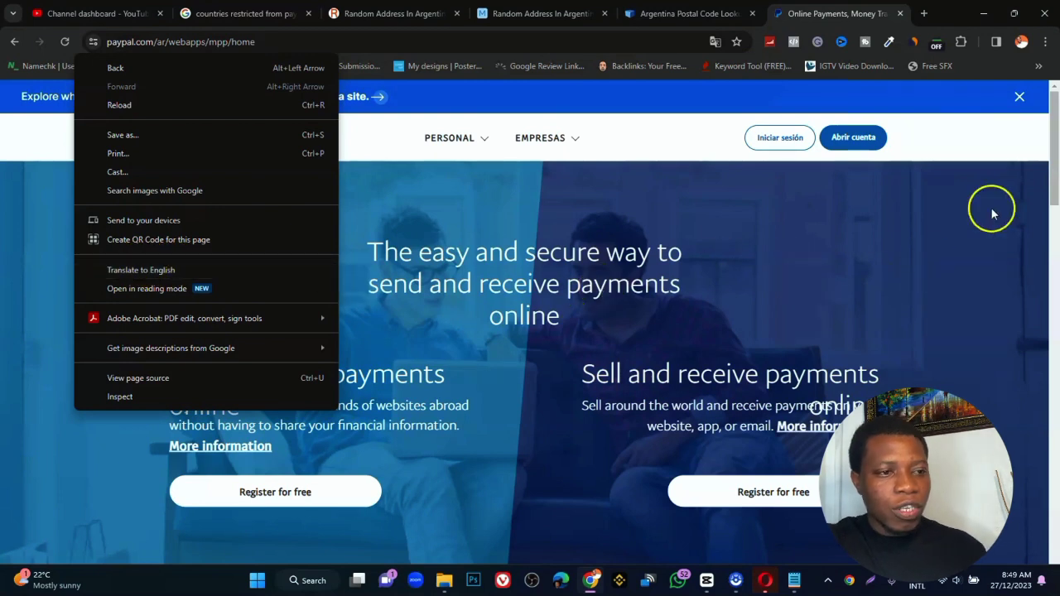
click(1050, 187)
drag(1050, 186, 1052, 196)
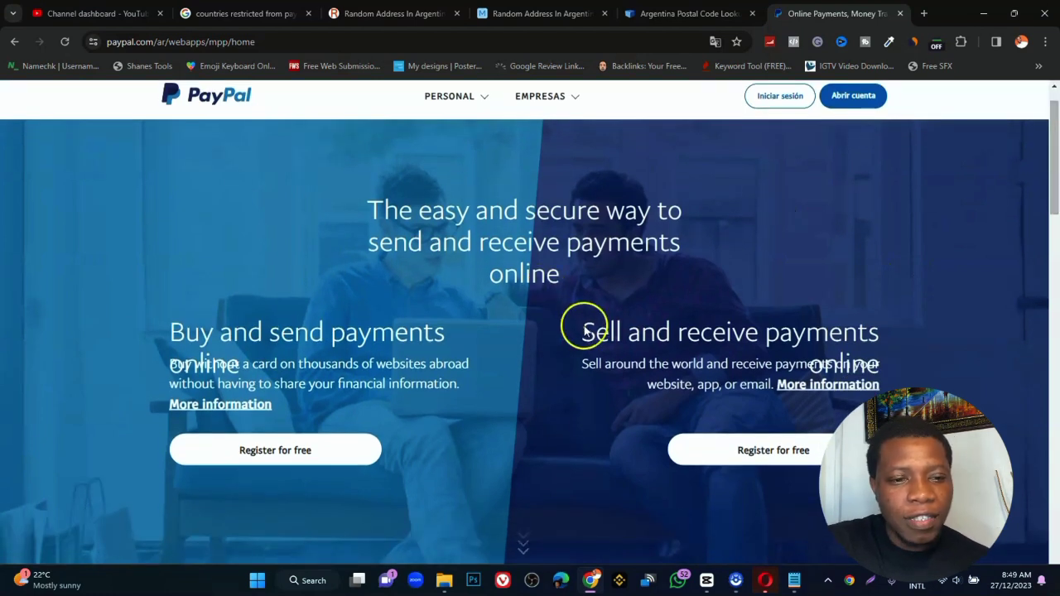
click(775, 451)
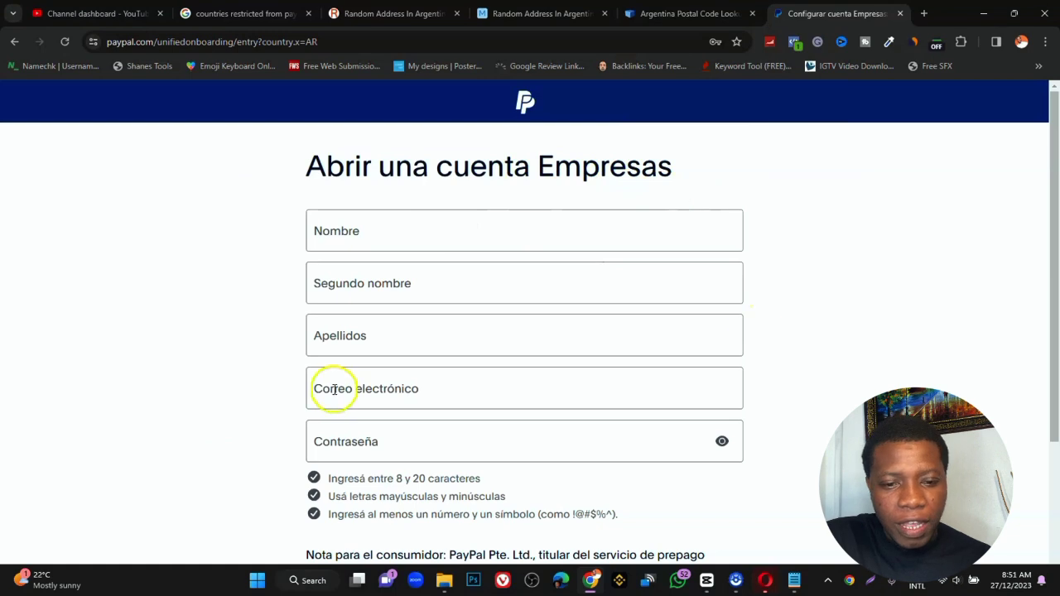
Translate PayPal's Spanish business sign-up form into English from the page's context menu.
right_click(133, 221)
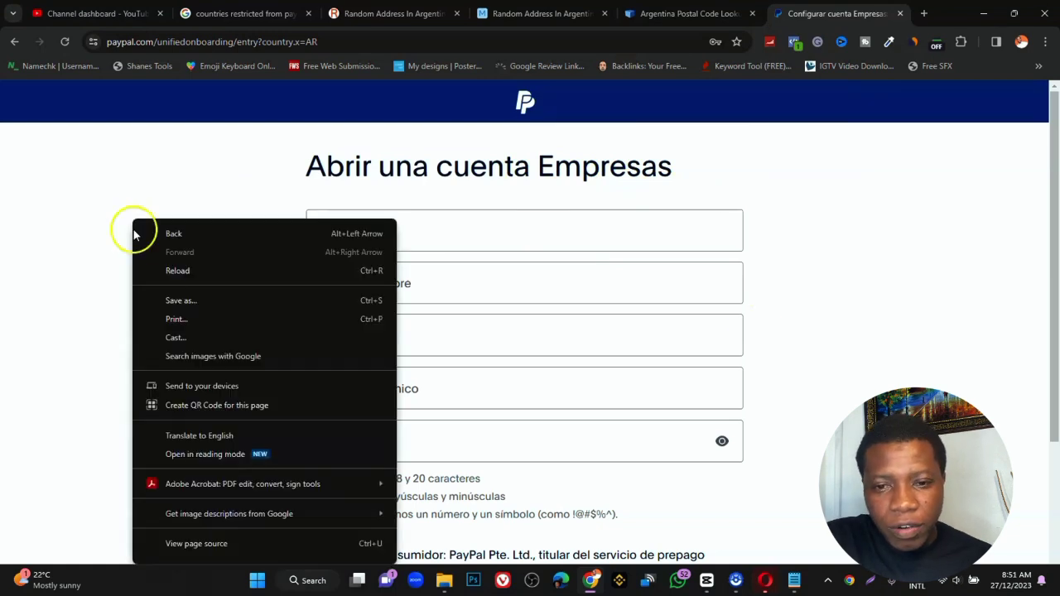
click(206, 439)
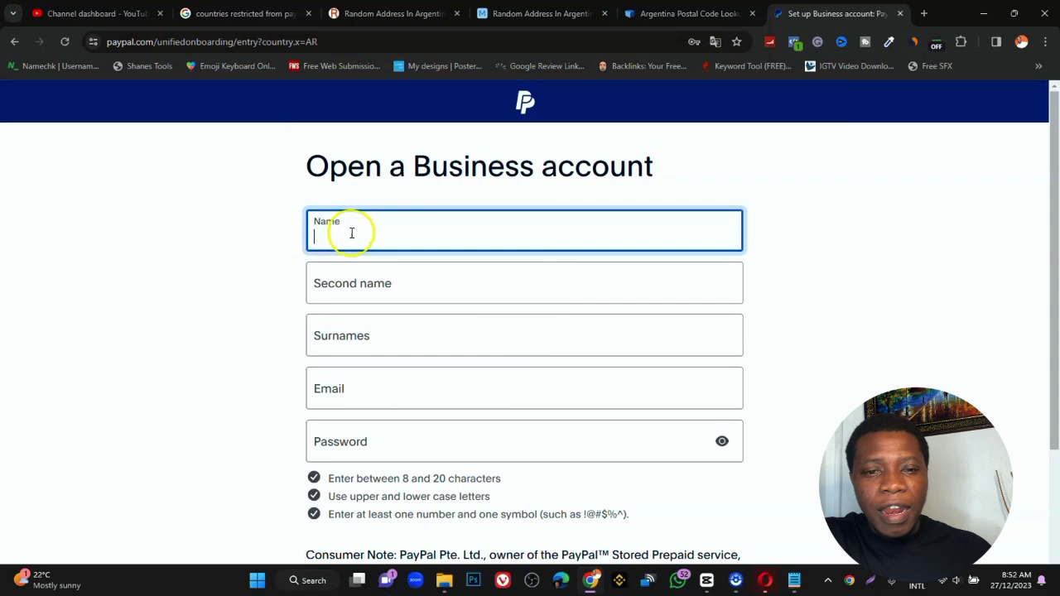
Enter the owner's first name, second name and surnames in the sign-up form.
click(345, 236)
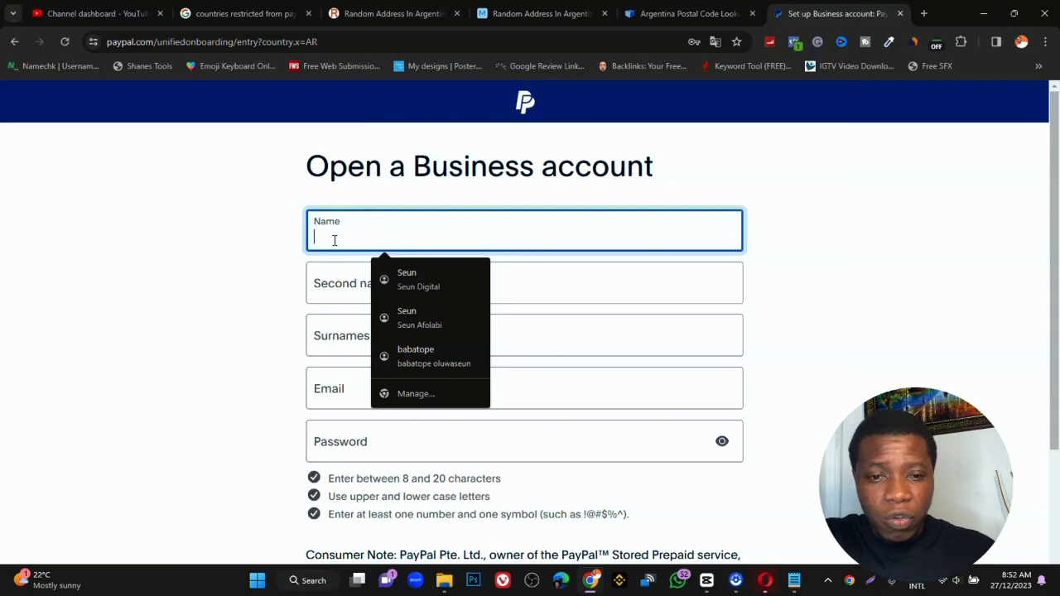
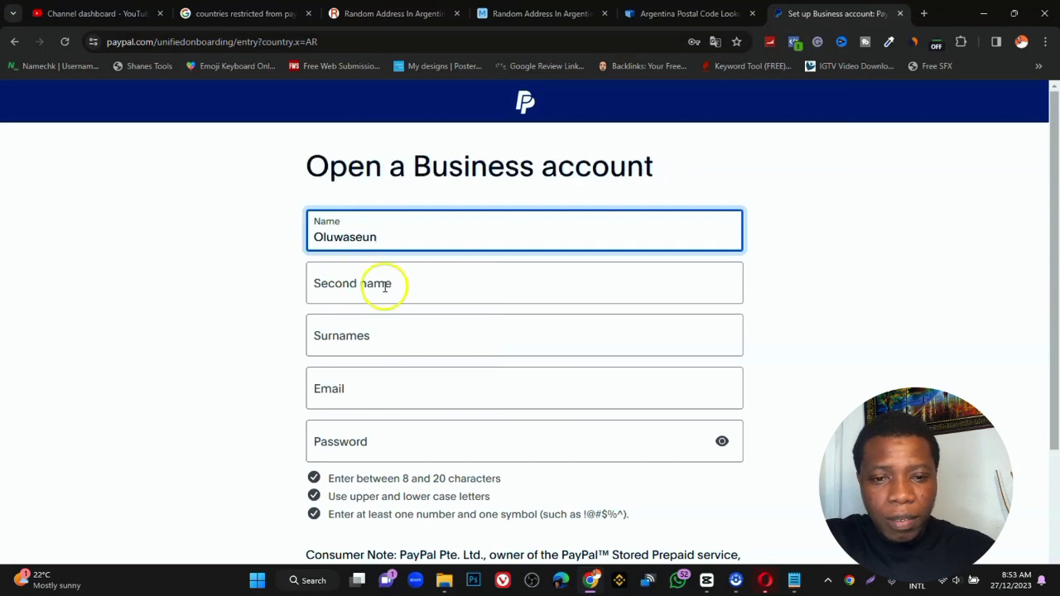
click(414, 288)
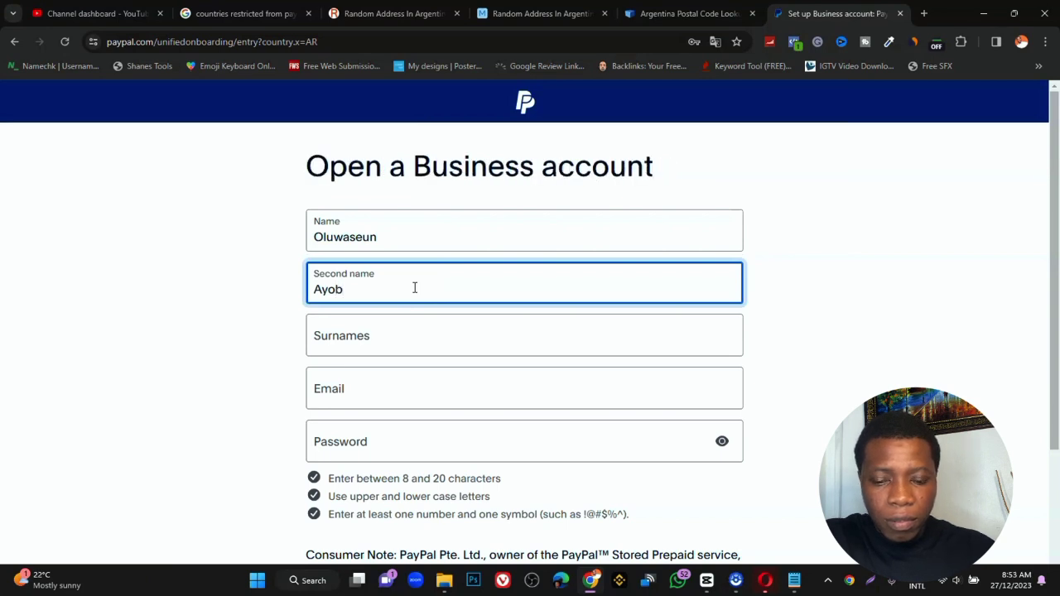
click(373, 337)
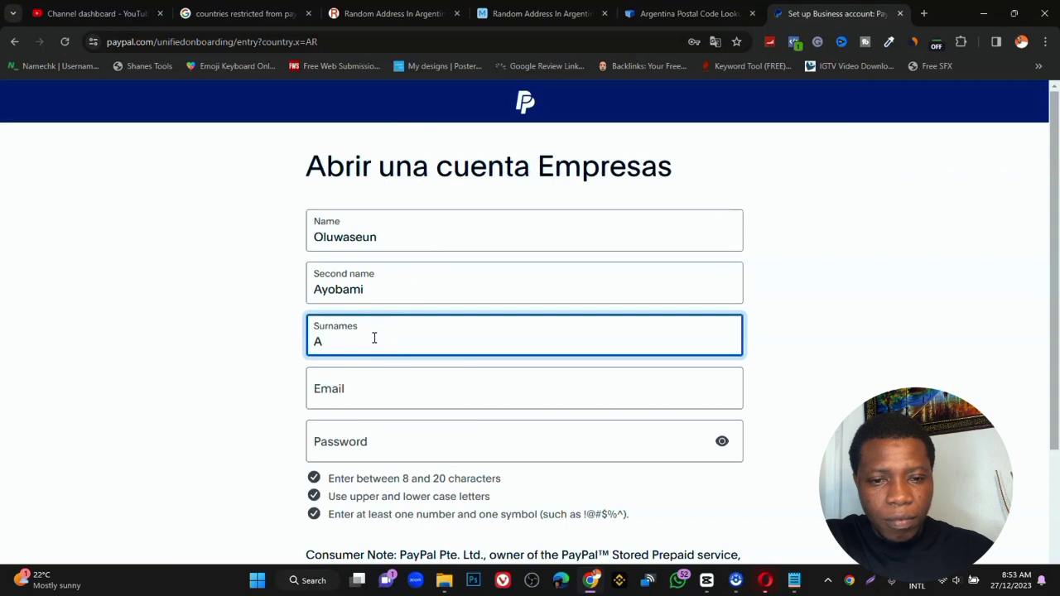
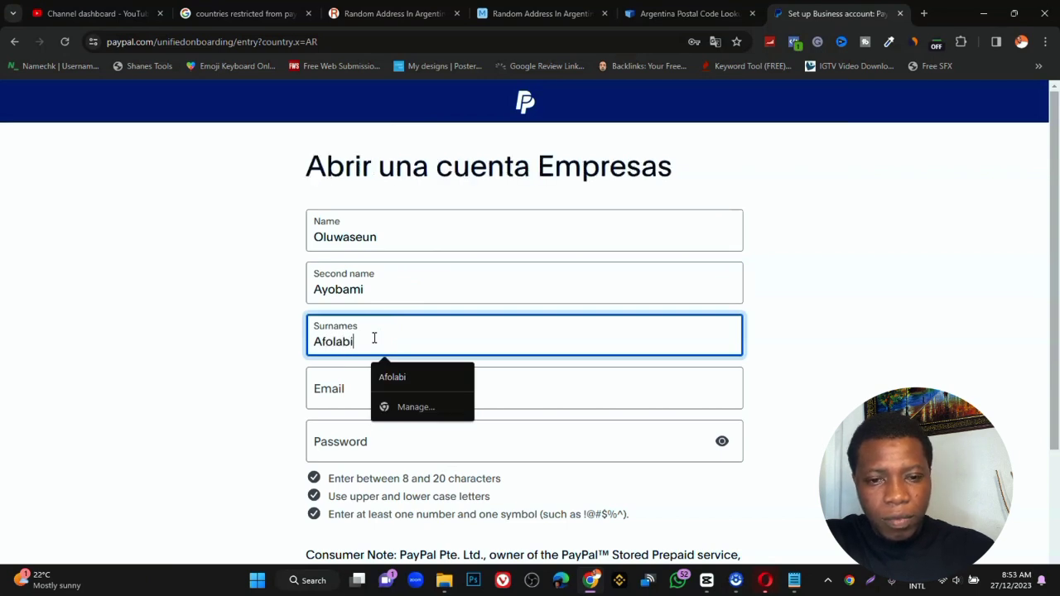
Fill in the account's e-mail address and a password.
click(344, 389)
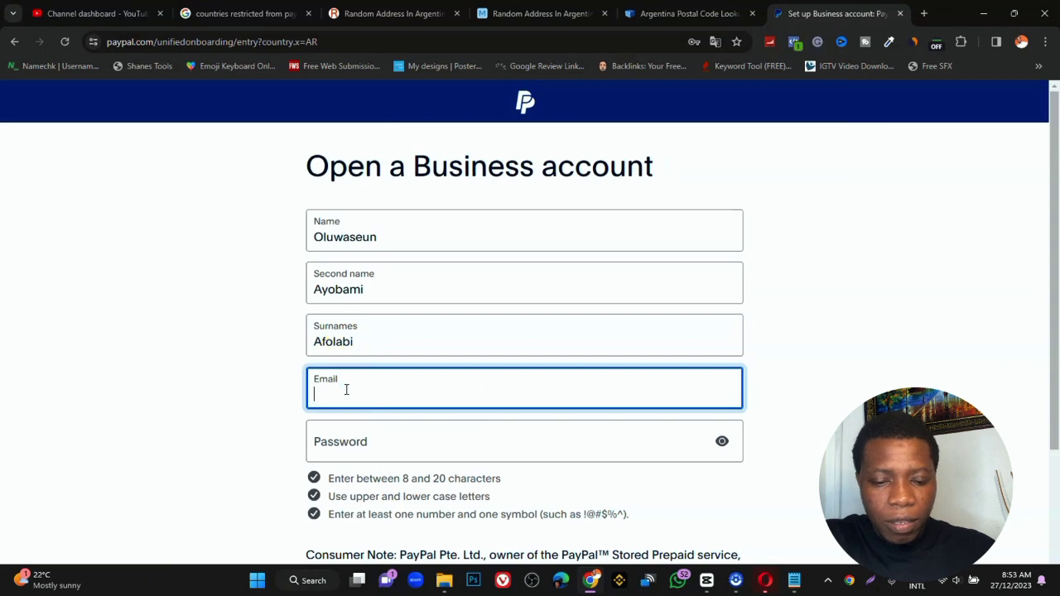
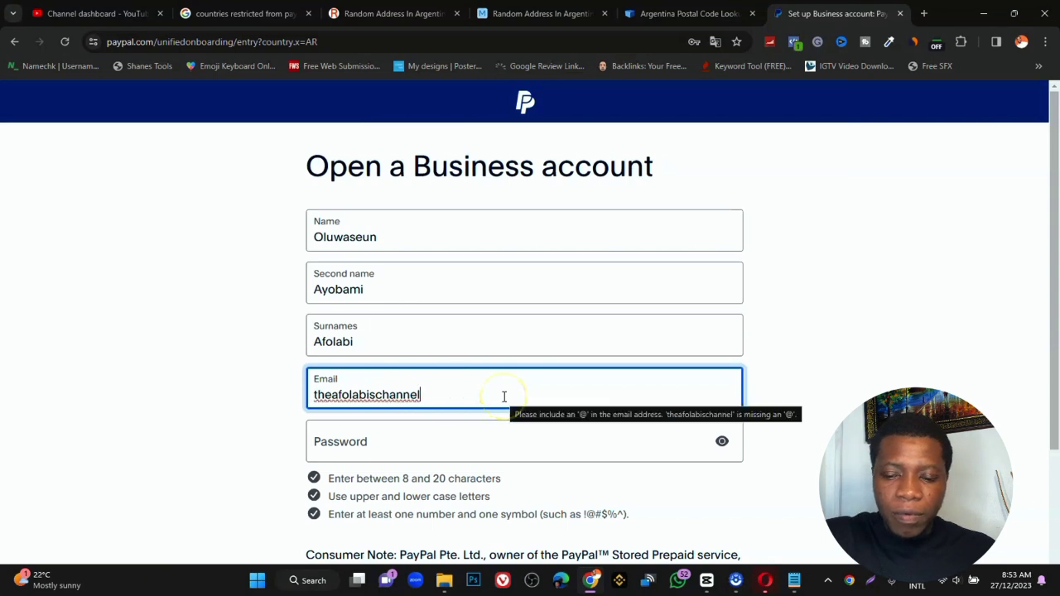
click(414, 439)
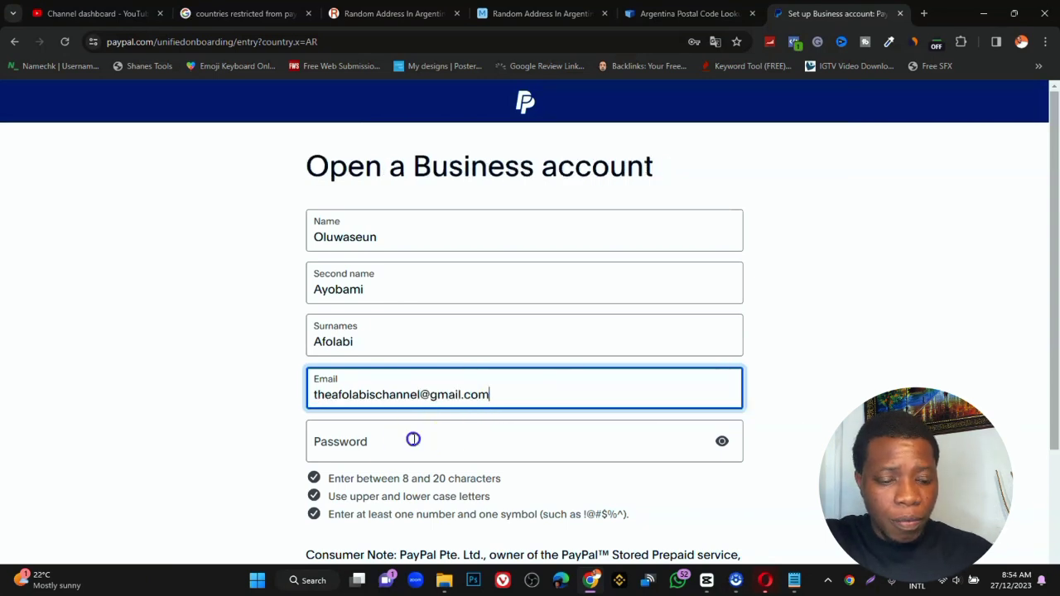
click(414, 439)
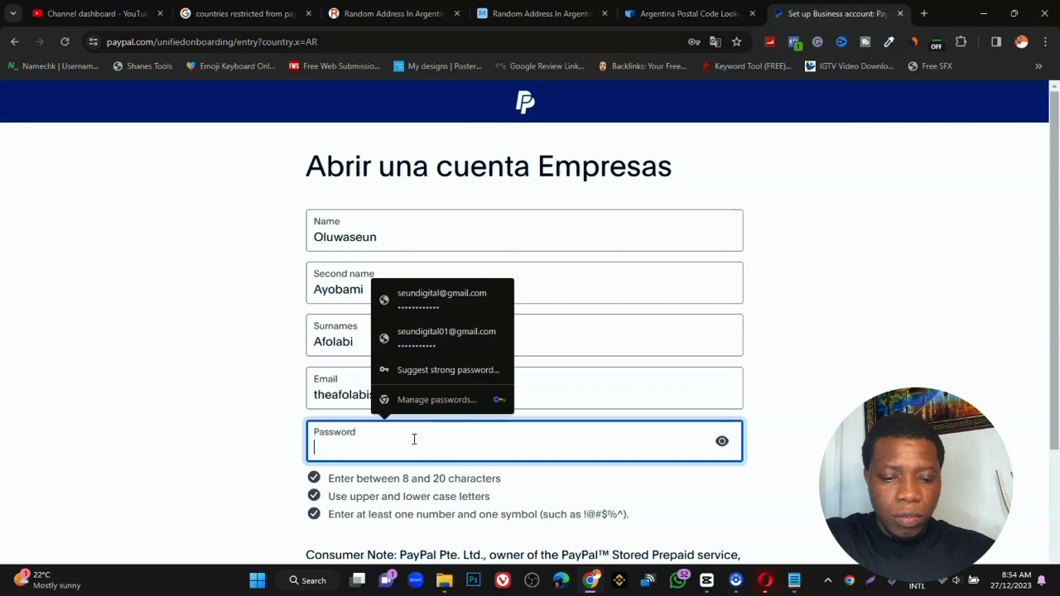
text(*****)
Agree to the Terms of Use and Privacy Notice and create the account.
scroll(769, 419, down, 2)
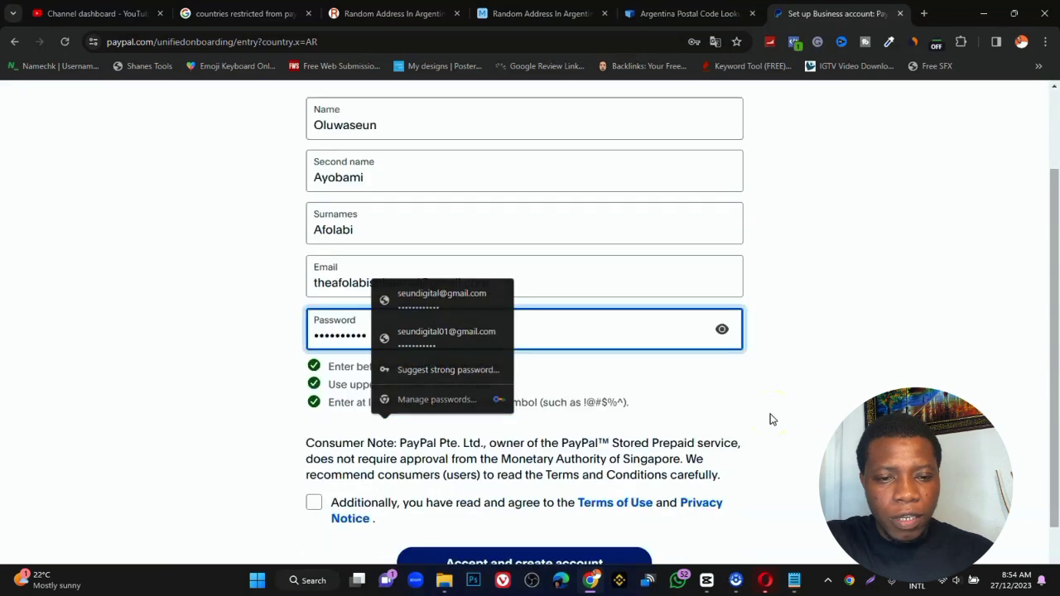
click(769, 419)
scroll(769, 419, down, 1)
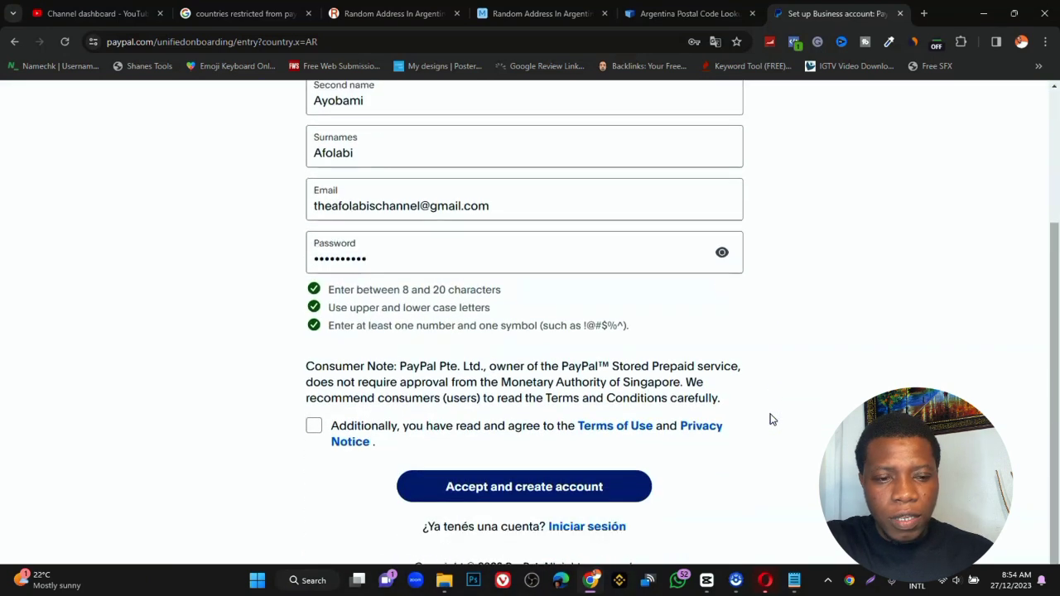
click(313, 424)
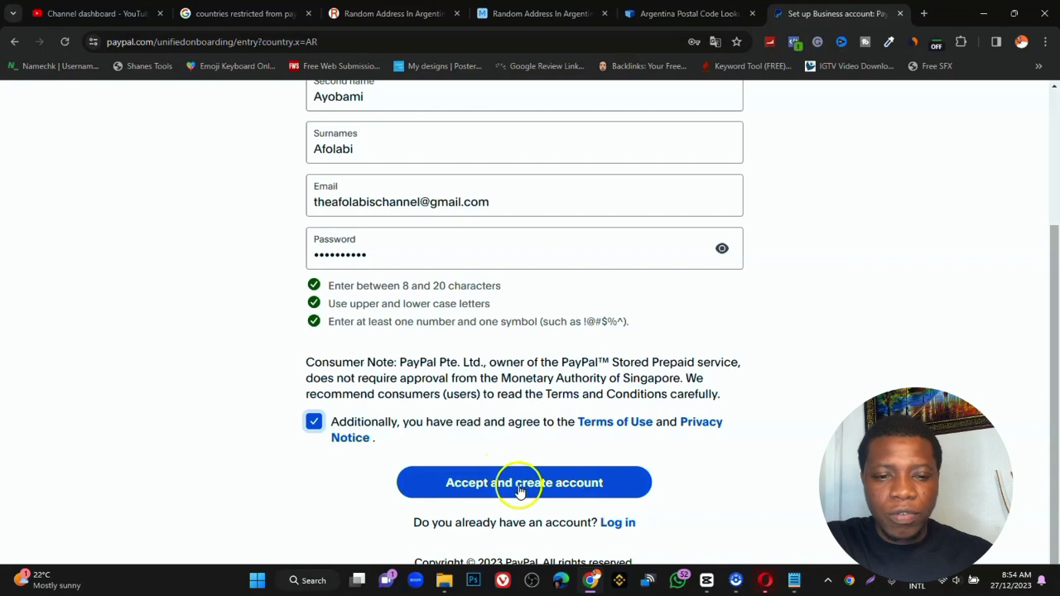
click(504, 487)
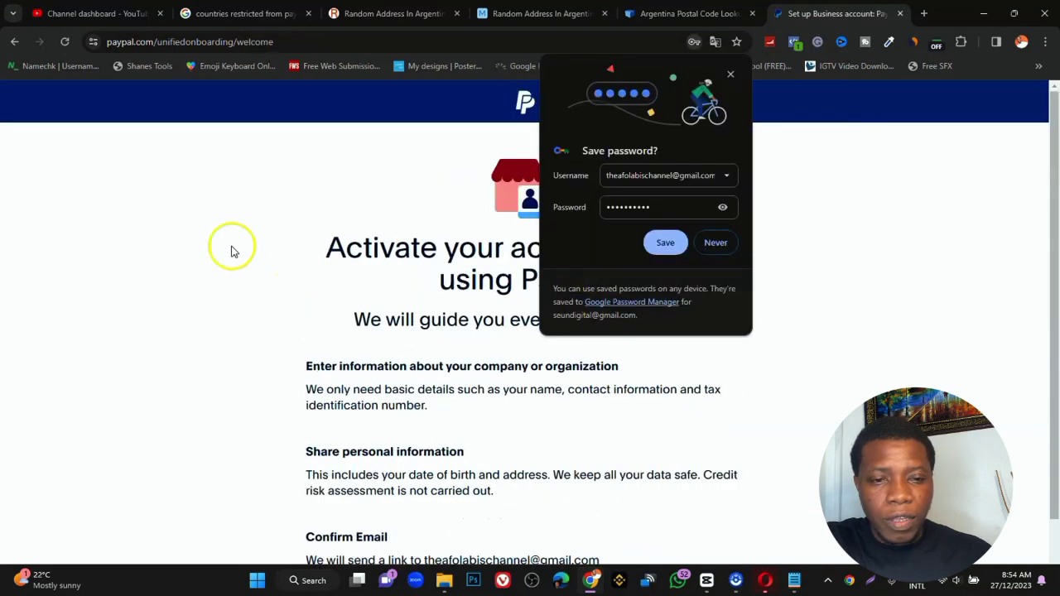
Save the PayPal login in Chrome and skip account activation for now.
click(663, 241)
scroll(603, 271, down, 1)
scroll(603, 270, down, 1)
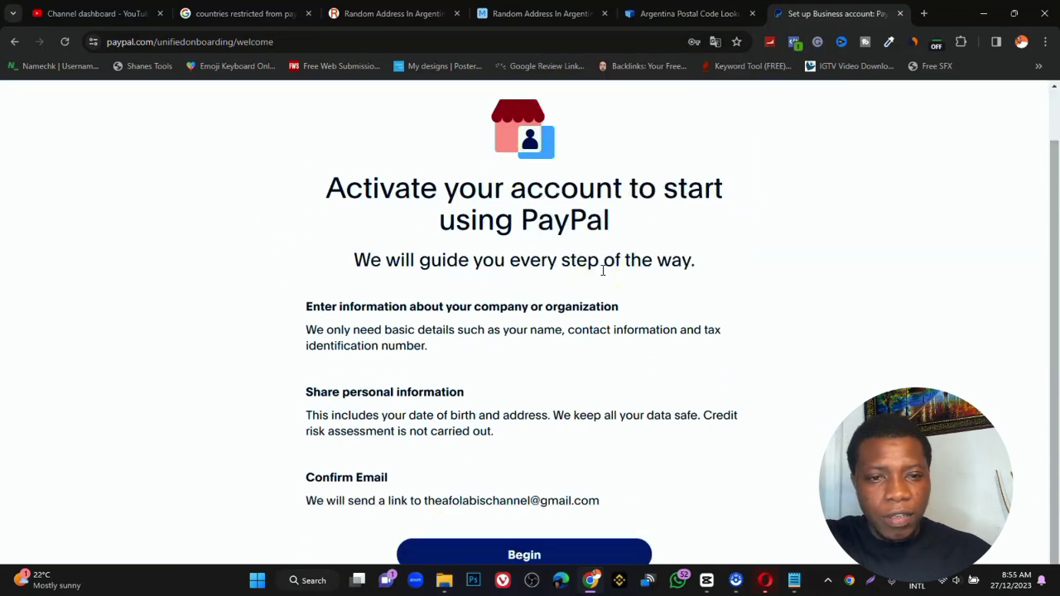
scroll(603, 276, down, 1)
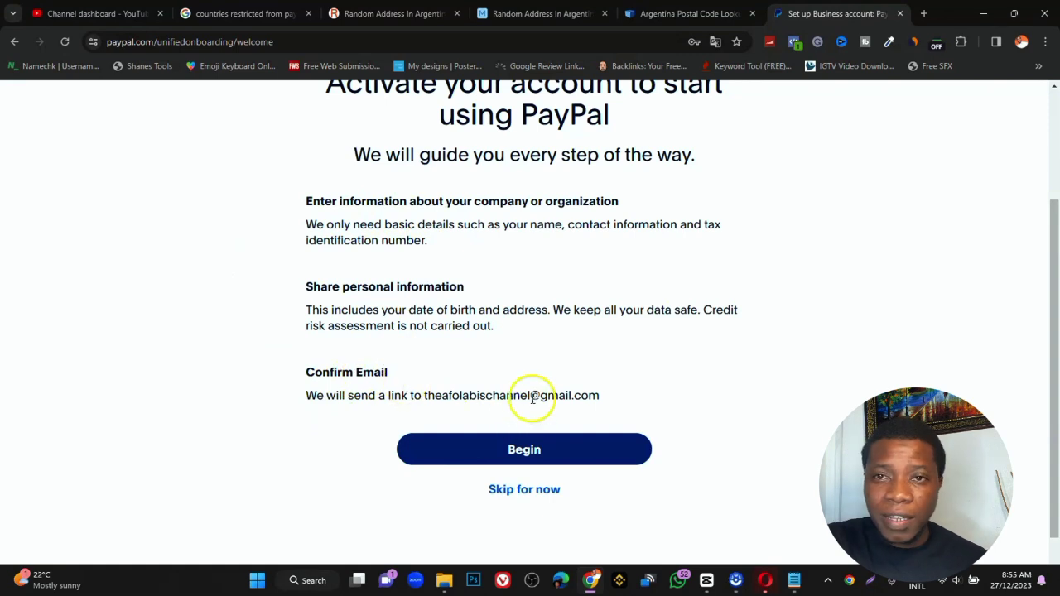
click(536, 492)
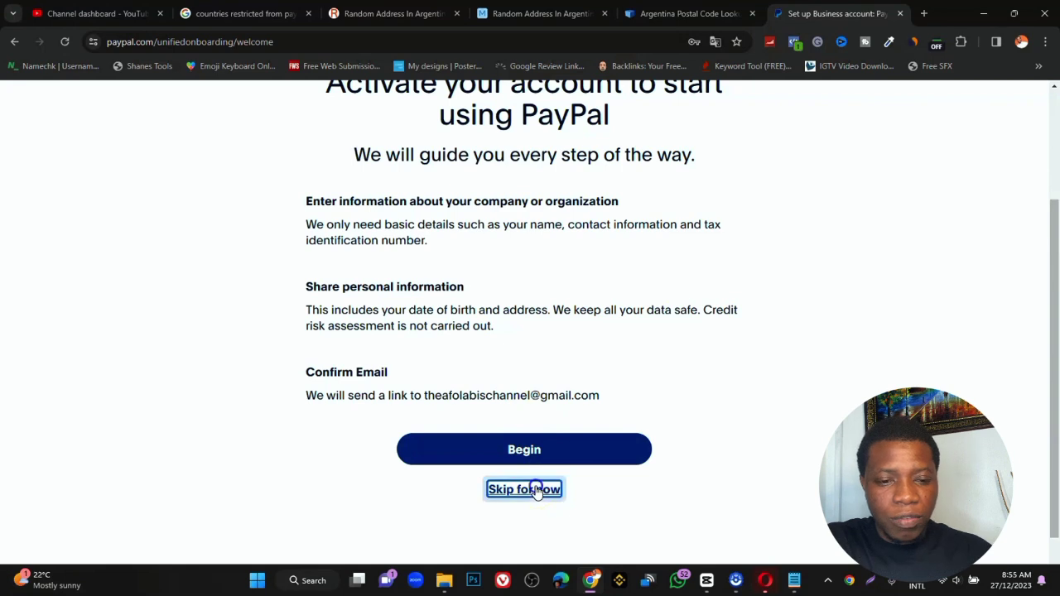
click(466, 383)
click(347, 369)
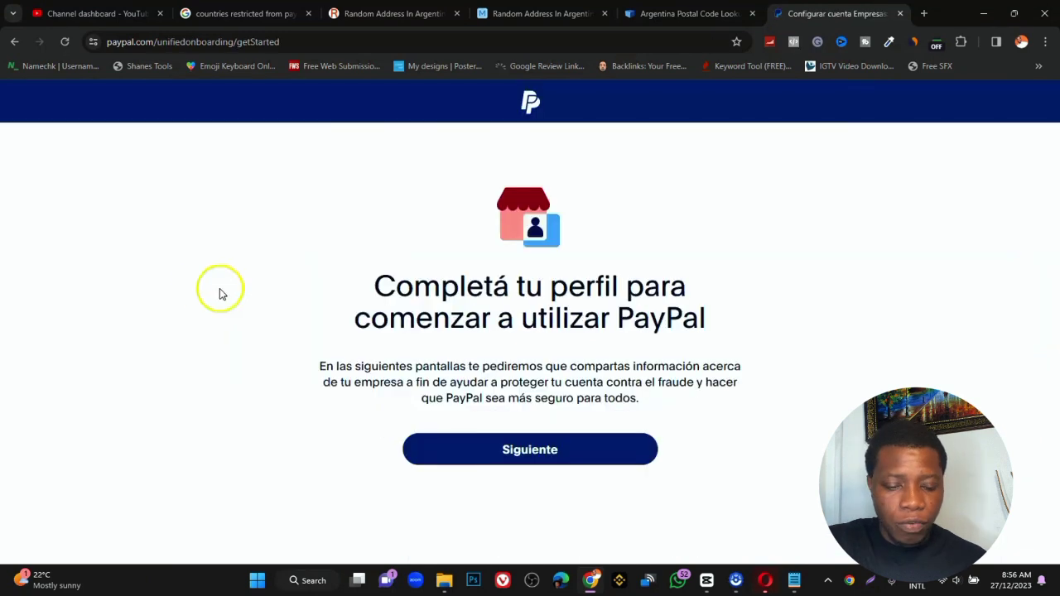
Translate the Spanish profile page into English and continue with Siguiente.
right_click(202, 291)
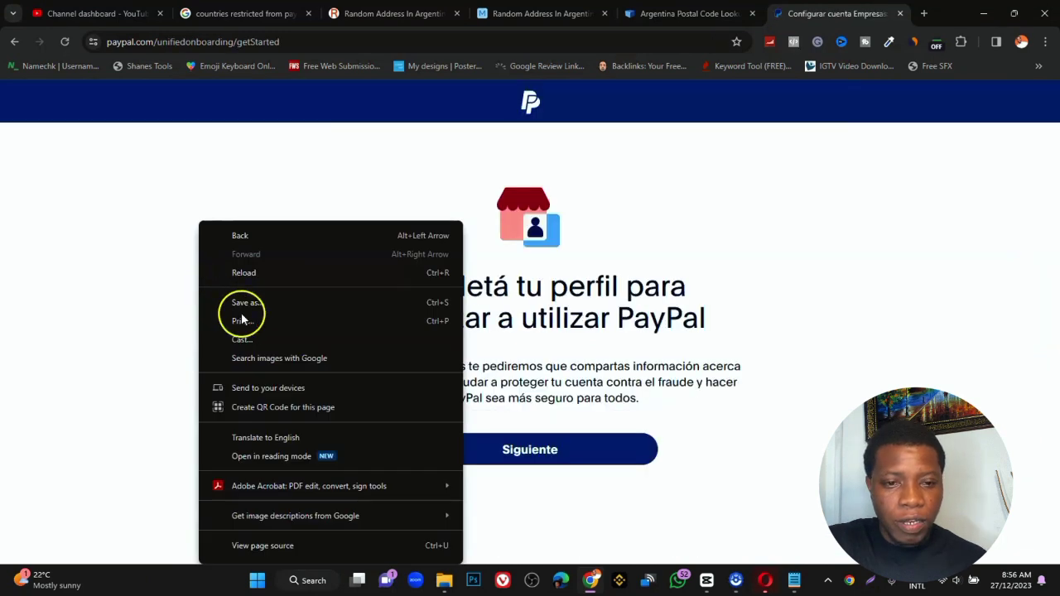
click(265, 438)
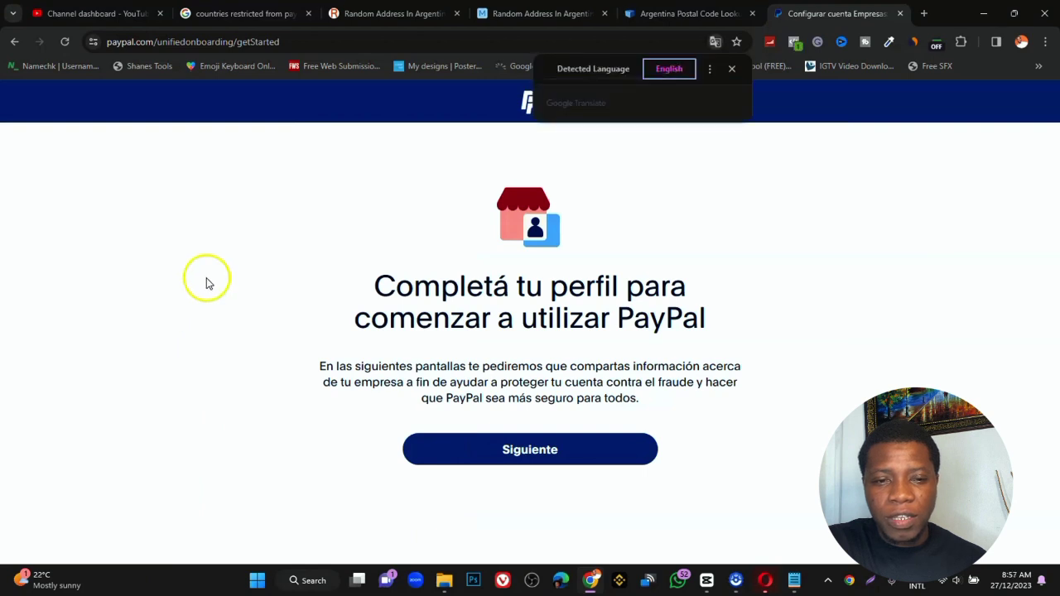
click(534, 453)
click(214, 388)
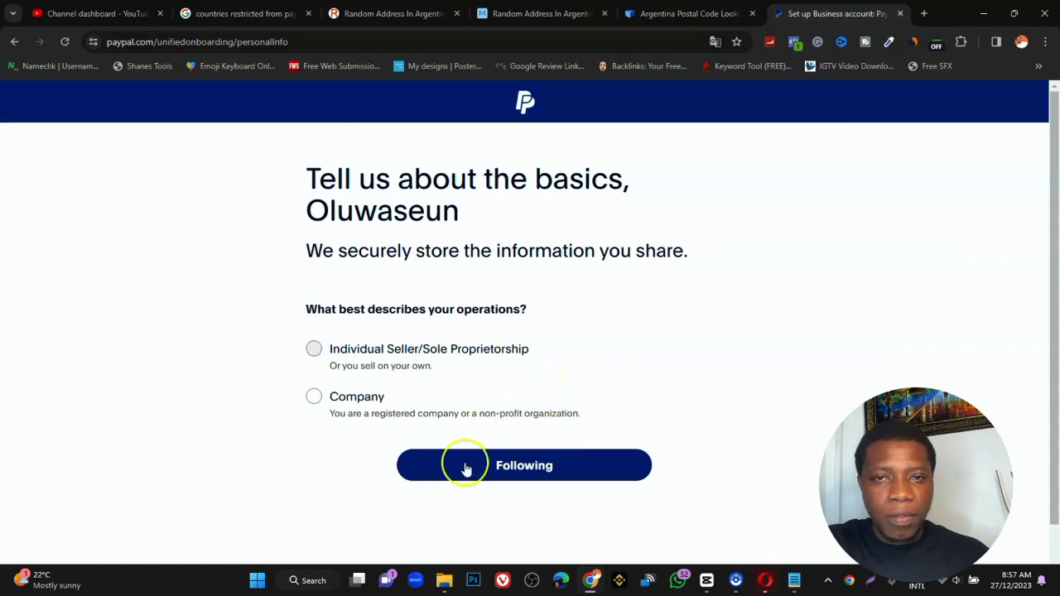
Select Individual Seller/Sole Proprietorship and set the company type to sole proprietorship.
click(228, 348)
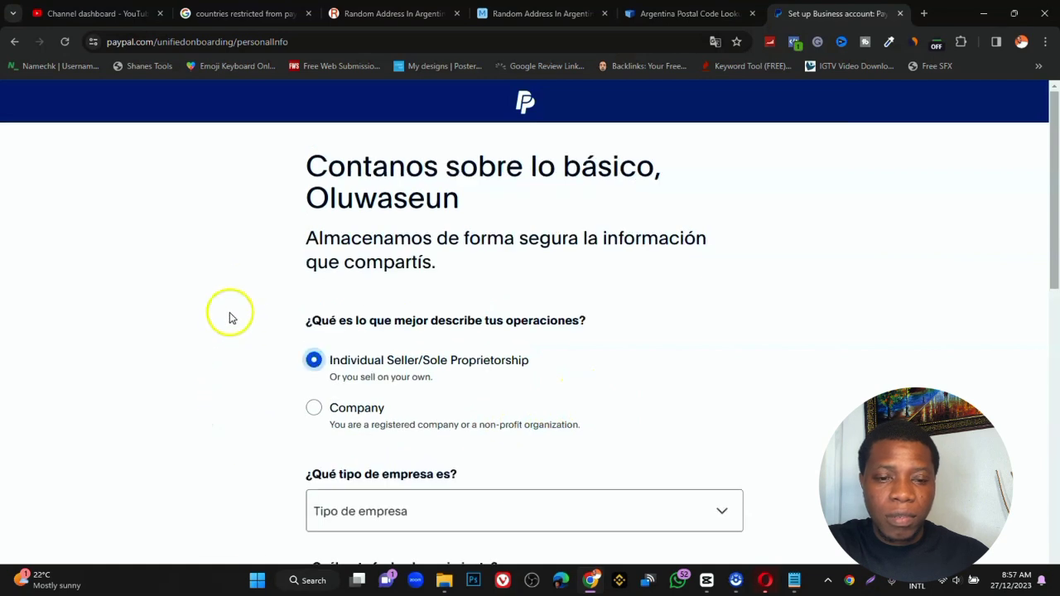
scroll(476, 392, down, 3)
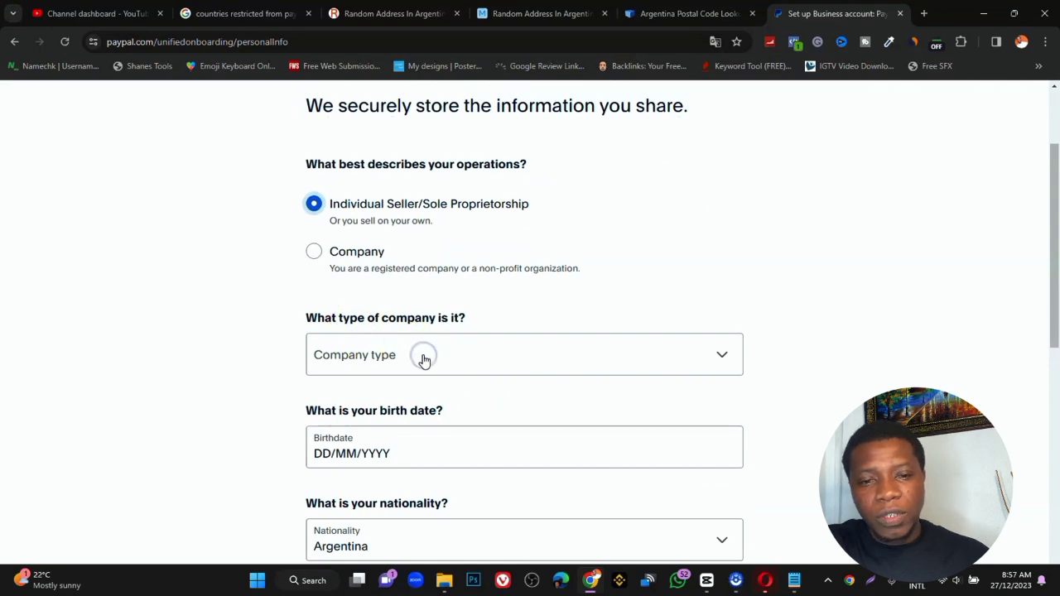
click(423, 361)
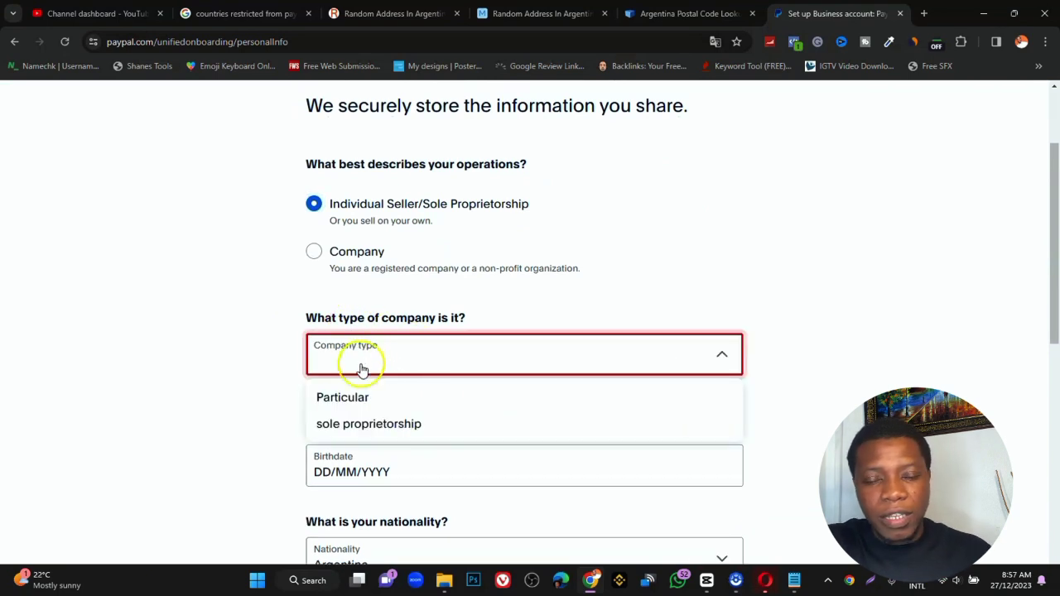
click(357, 425)
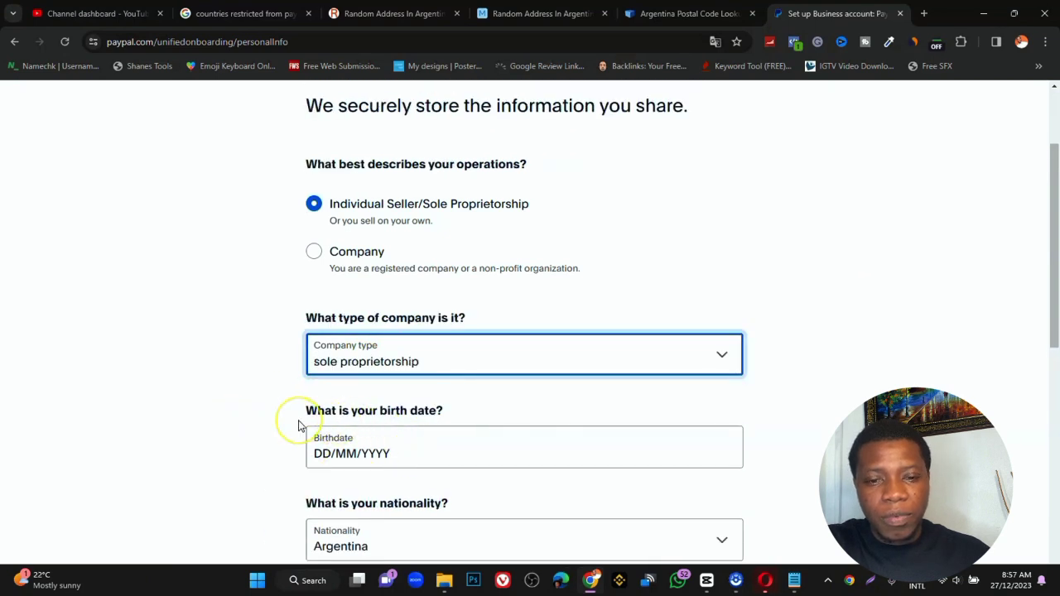
scroll(300, 425, down, 2)
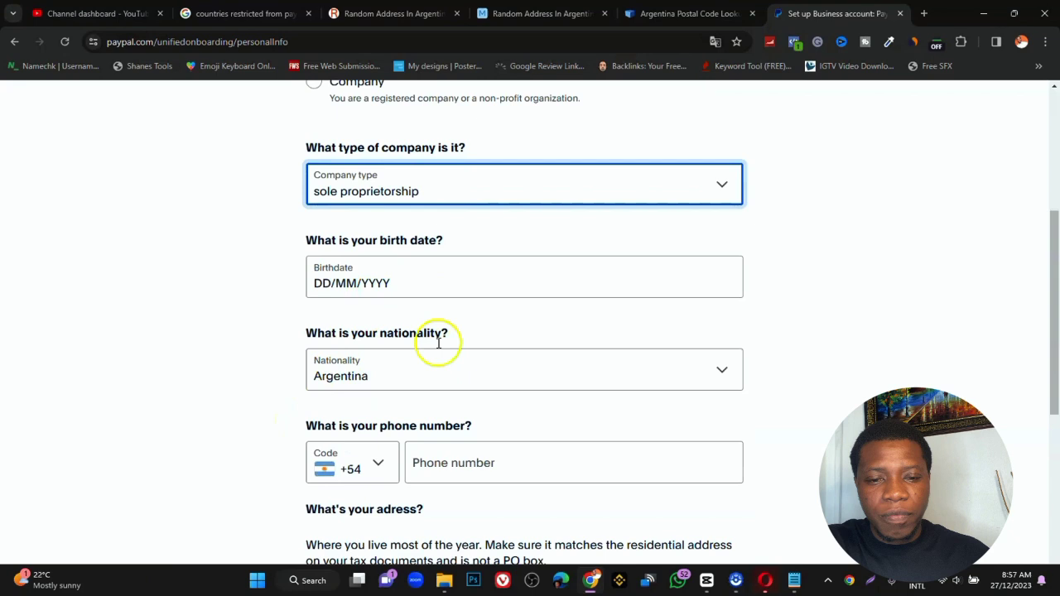
scroll(273, 403, down, 1)
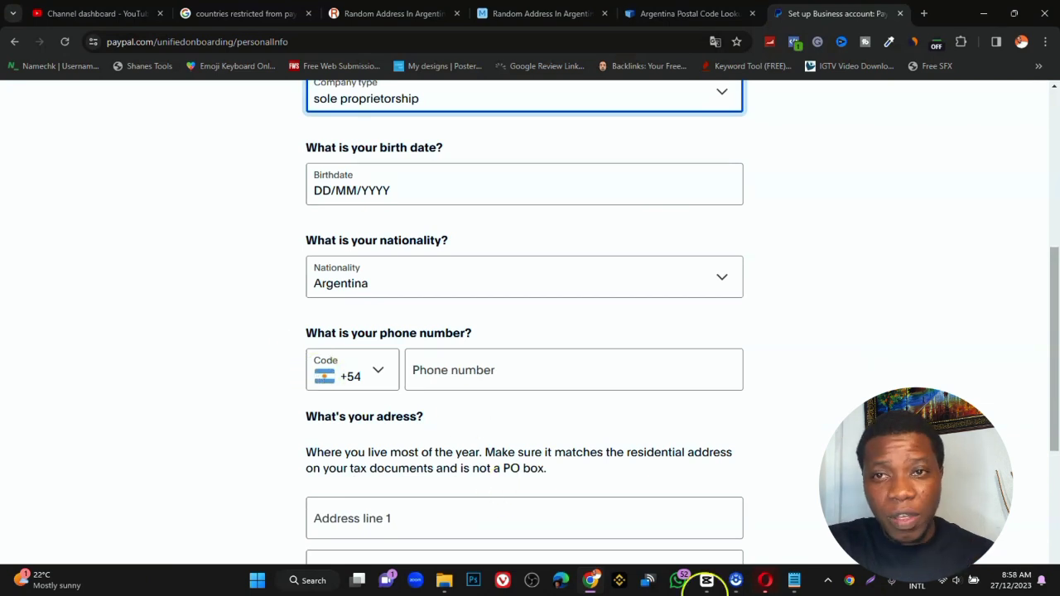
Paste the phone number saved in Notepad into PayPal's Phone number field.
click(346, 339)
key(alt+Tab)
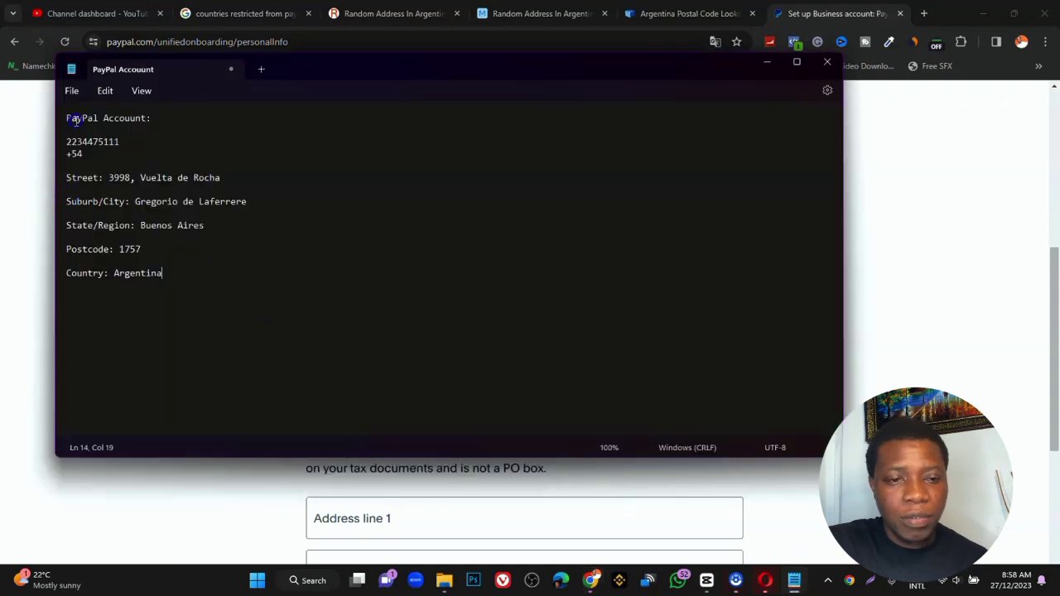
drag(68, 140, 122, 140)
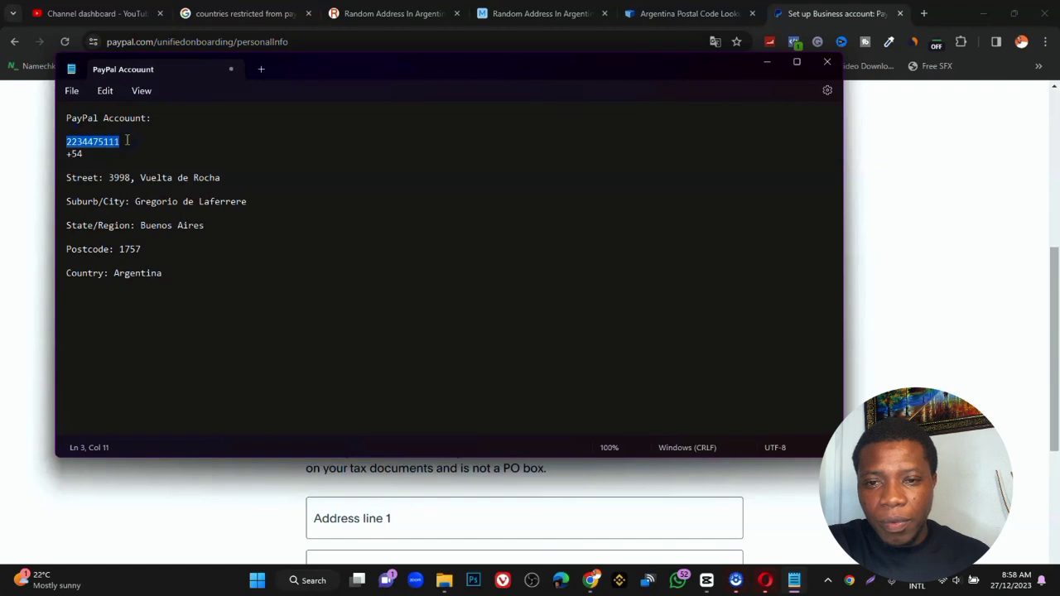
click(909, 294)
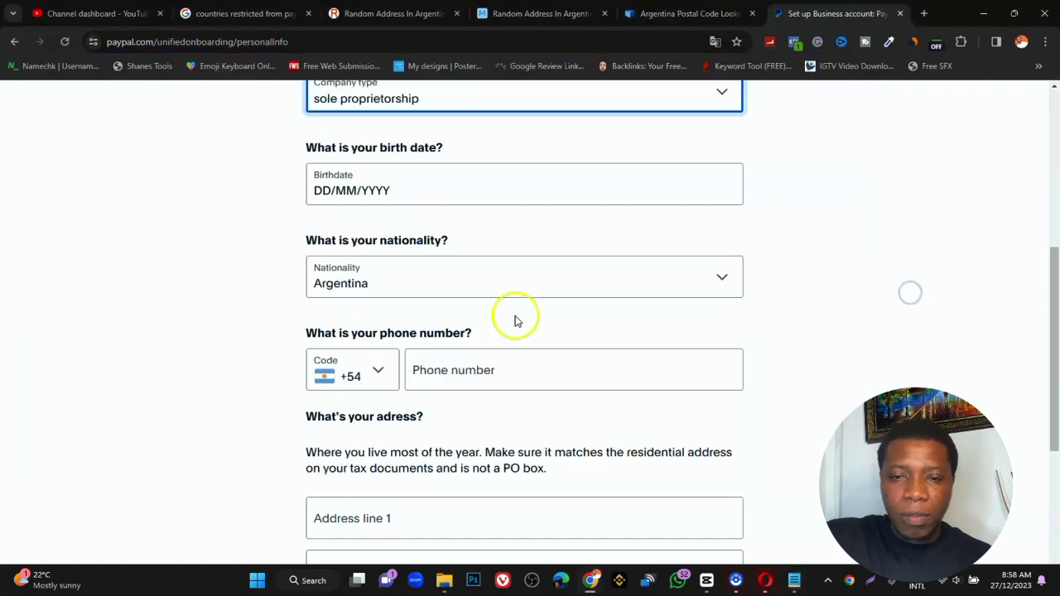
click(505, 368)
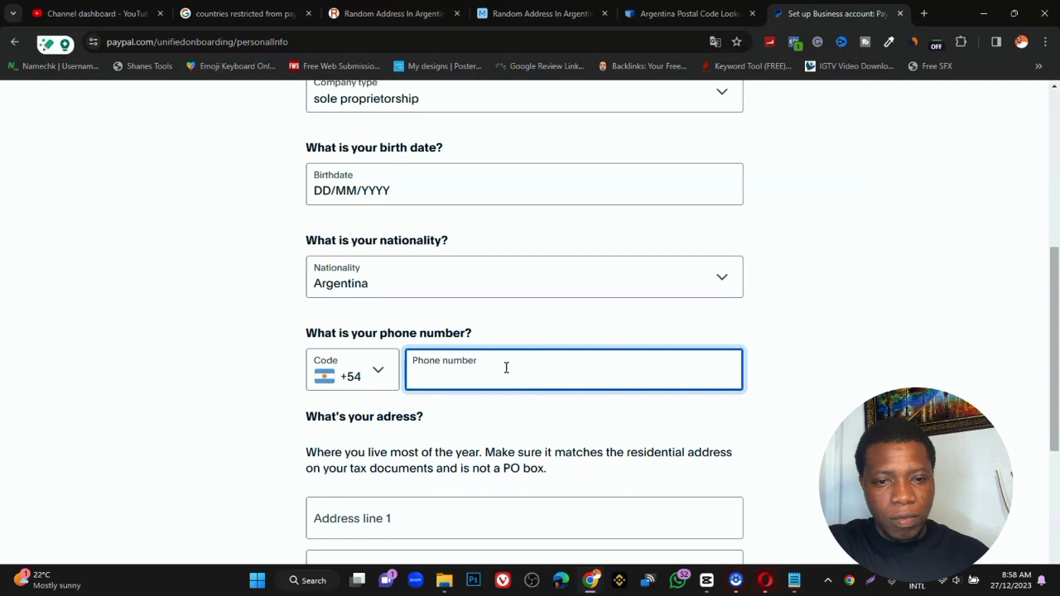
key(ctrl+v)
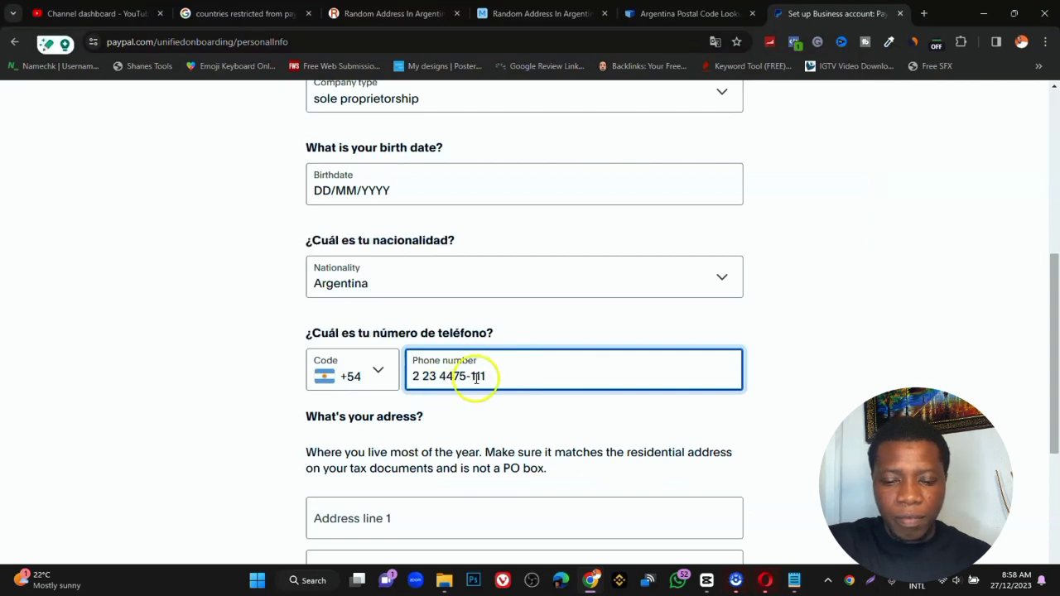
scroll(578, 402, down, 2)
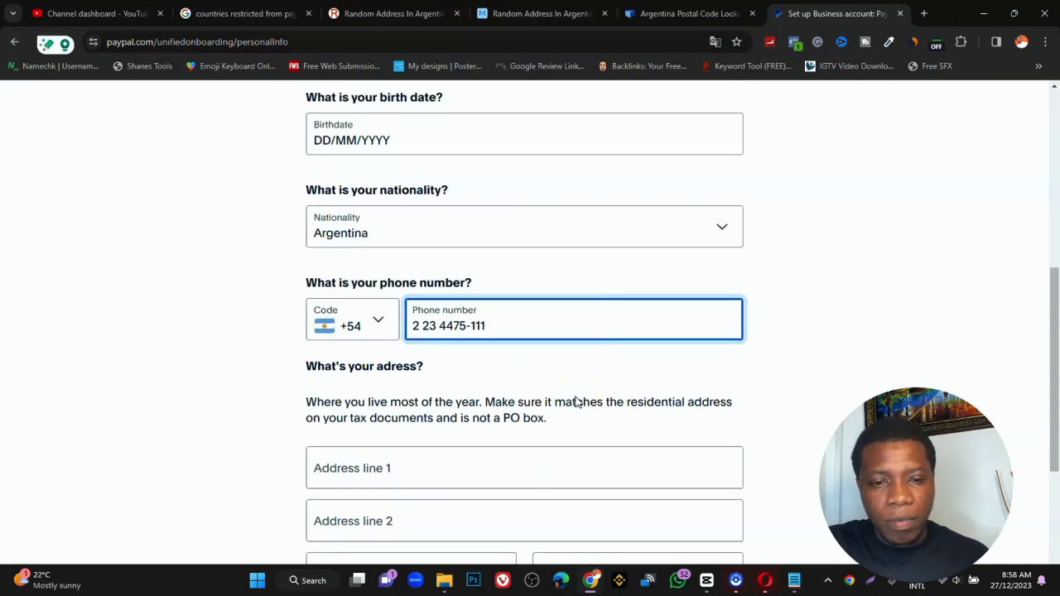
scroll(577, 402, down, 2)
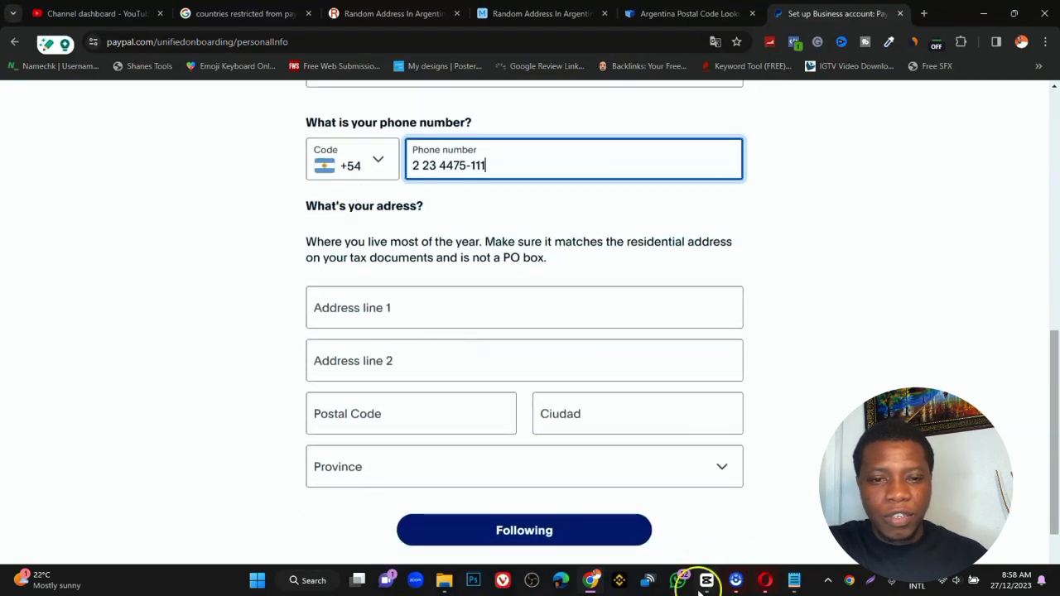
Copy the saved street address line from the Notepad notes.
click(794, 582)
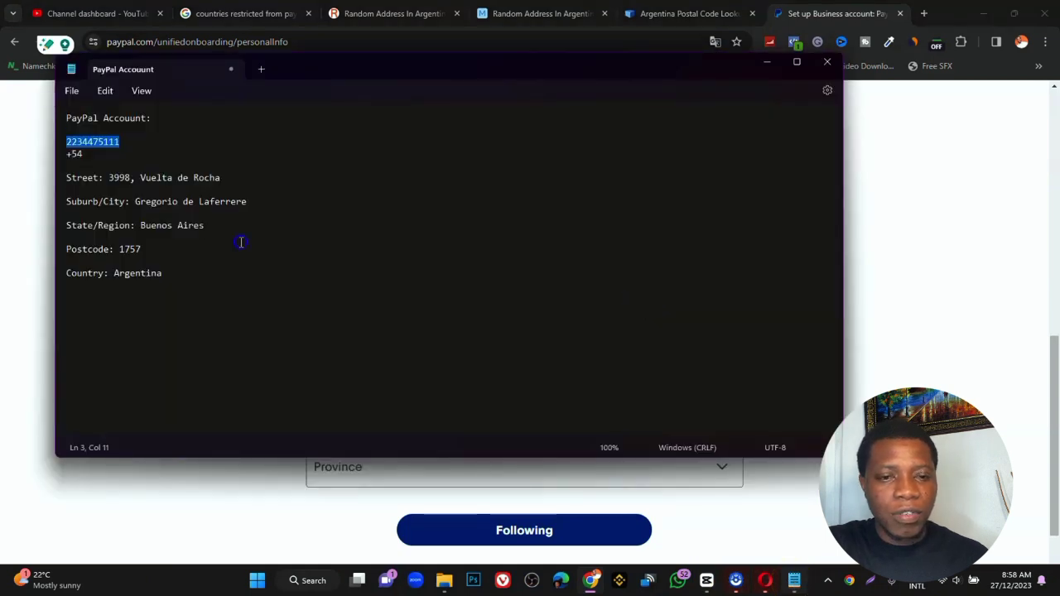
click(108, 177)
key(shift+End)
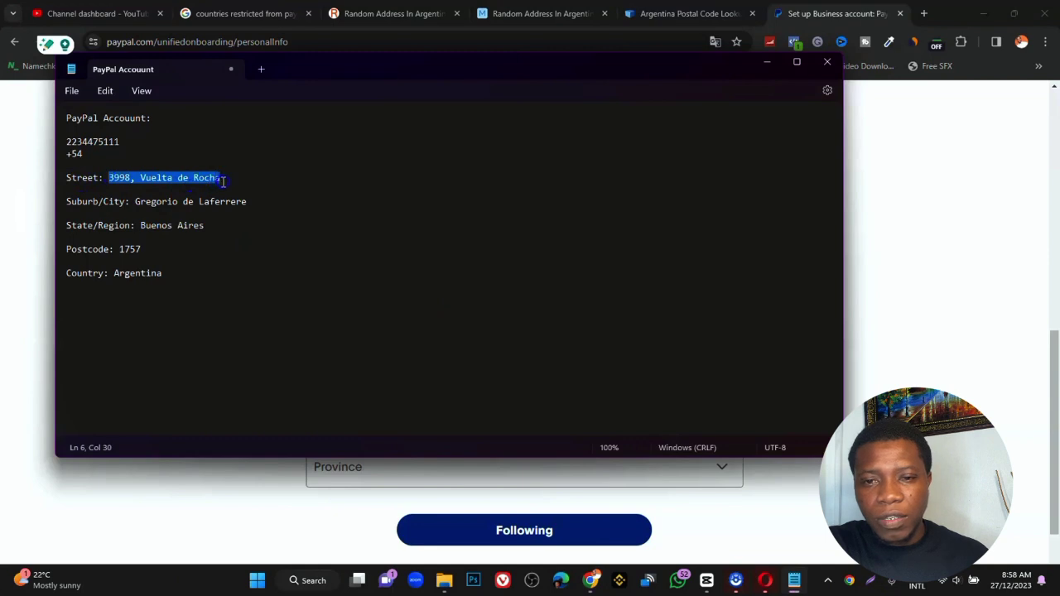
key(ctrl+c)
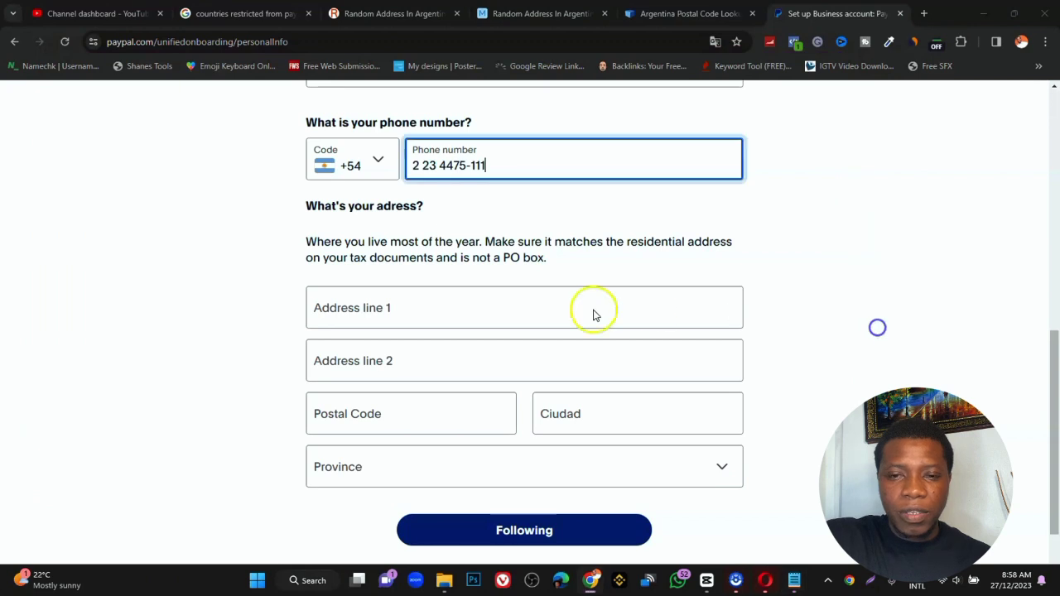
Paste the street address and the city from the notes into the address form.
click(500, 310)
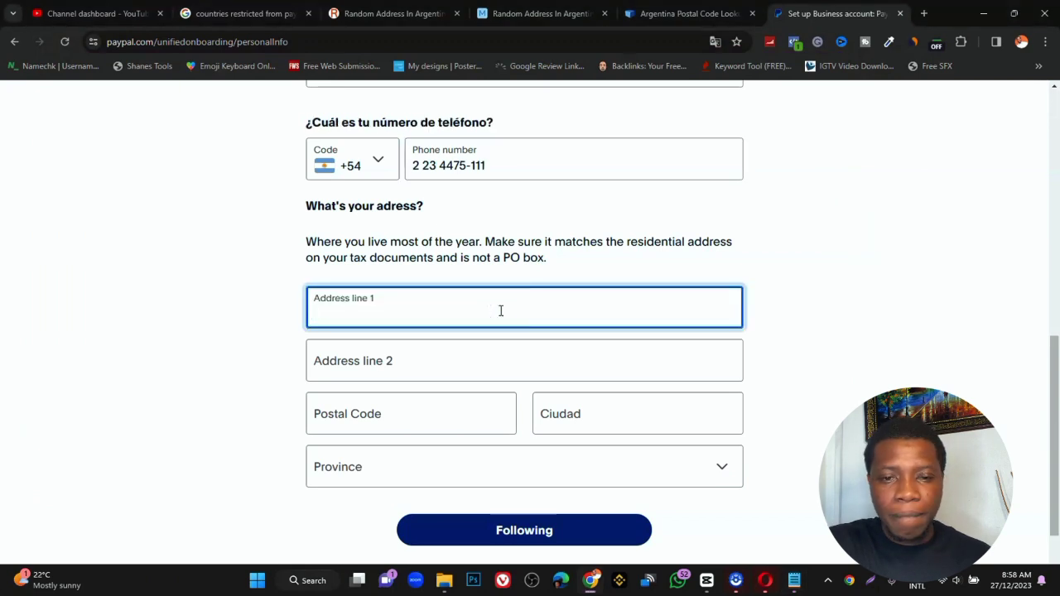
click(500, 311)
key(ctrl+v)
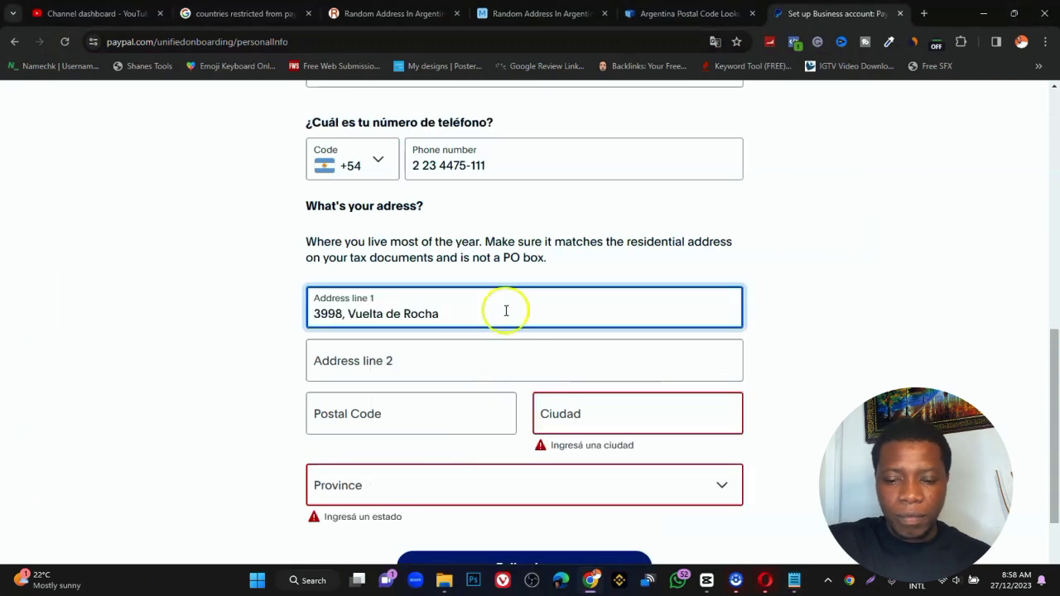
click(793, 581)
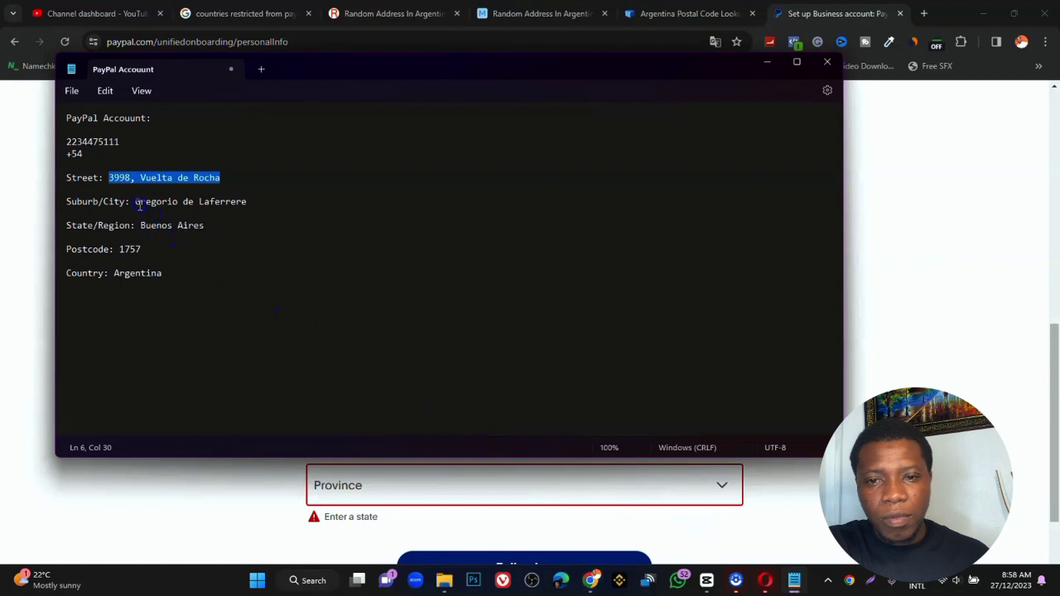
click(135, 202)
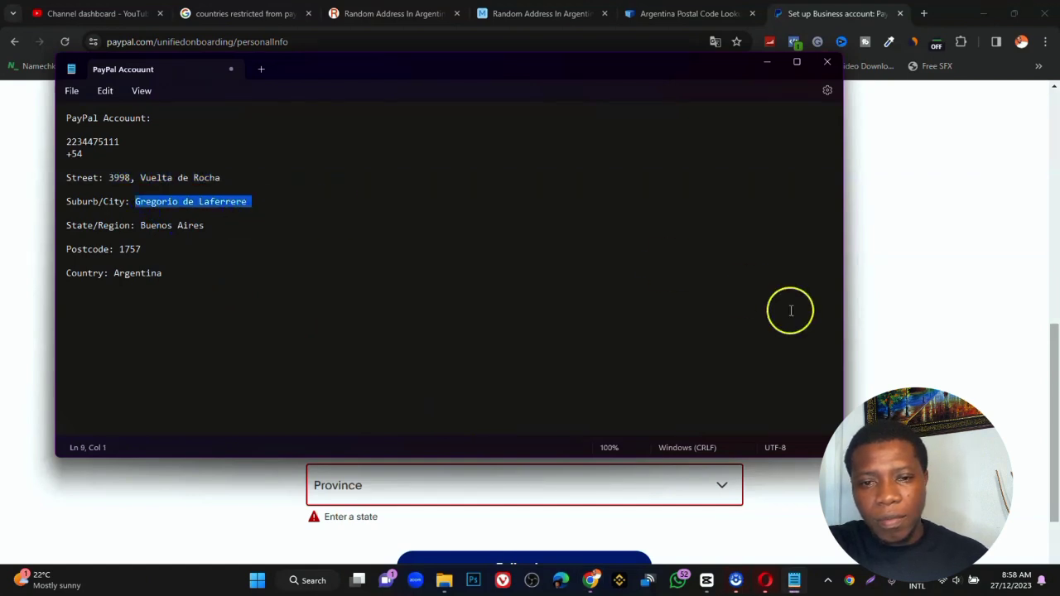
click(895, 327)
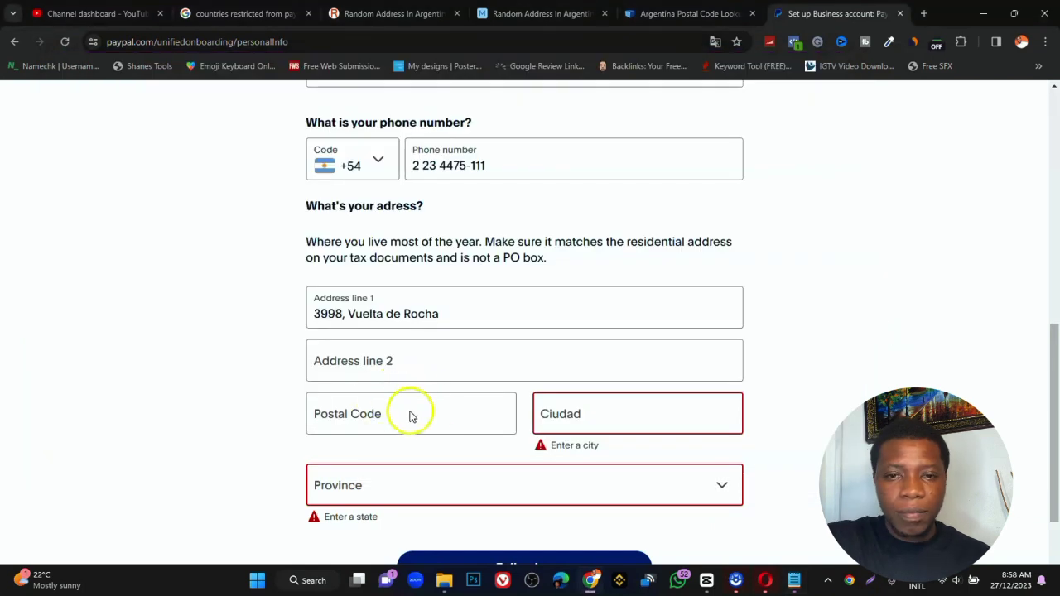
click(566, 404)
scroll(603, 342, down, 1)
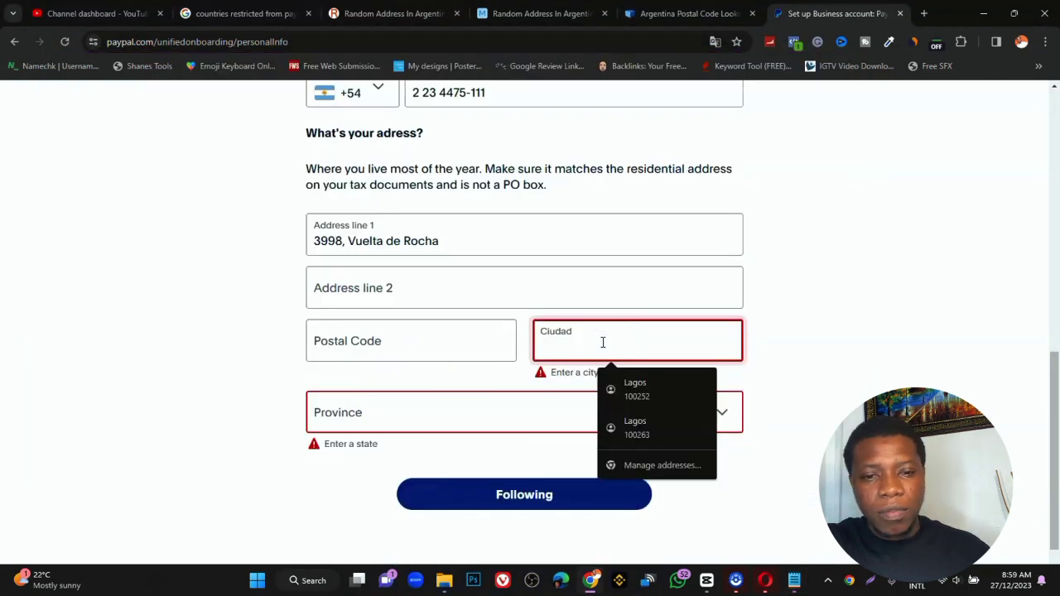
key(ctrl+v)
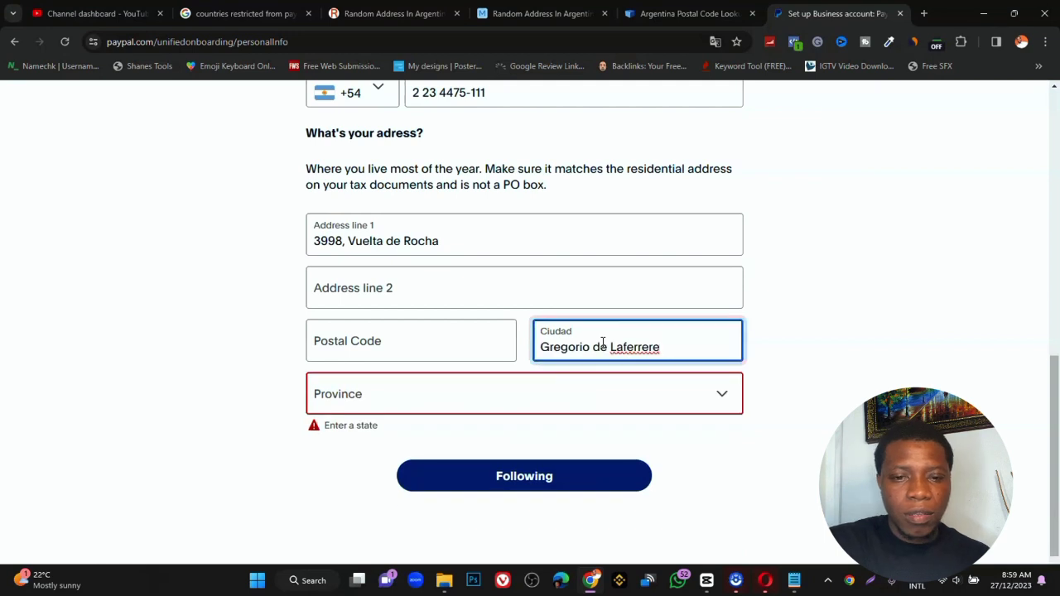
click(814, 354)
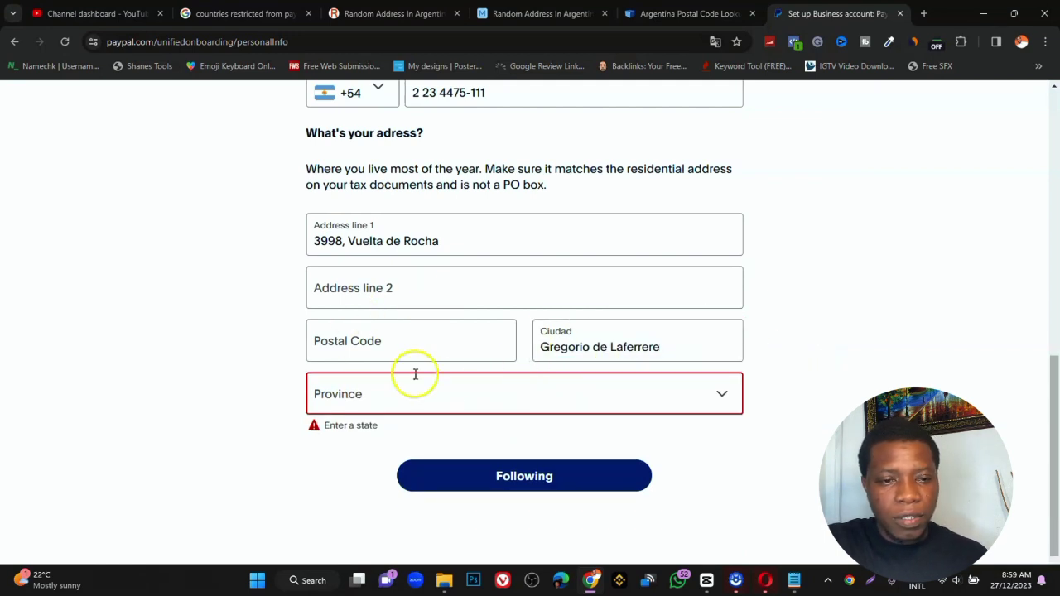
Paste the saved postal code into the Postal Code field.
click(793, 582)
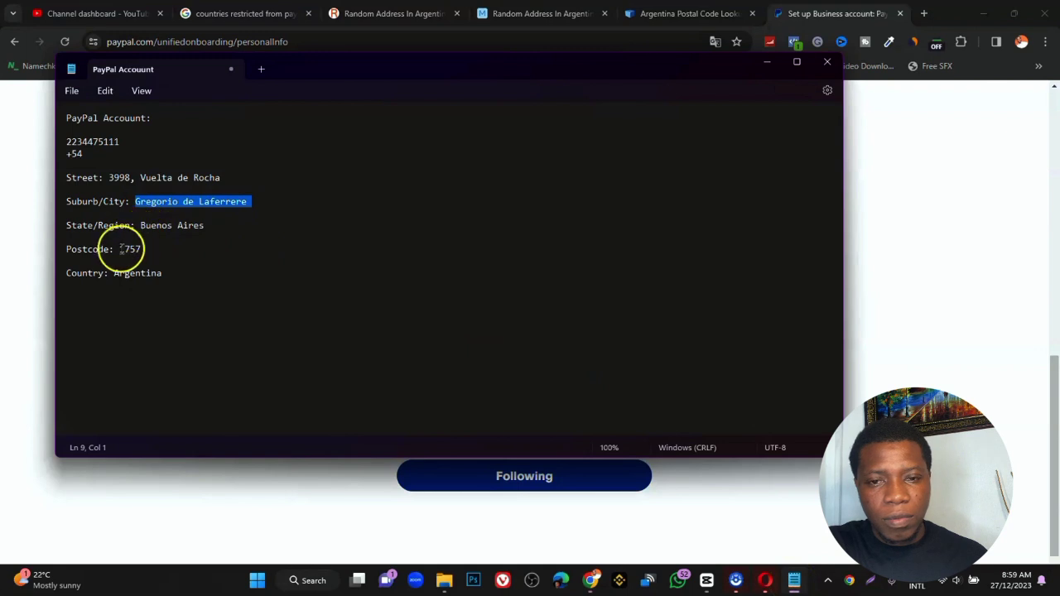
key(ctrl+c)
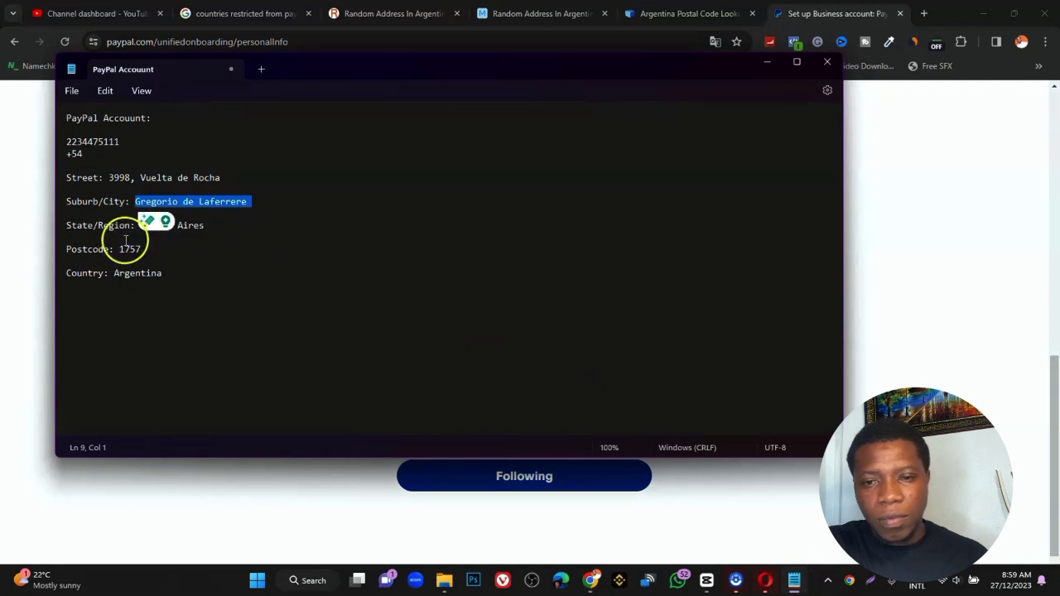
click(123, 249)
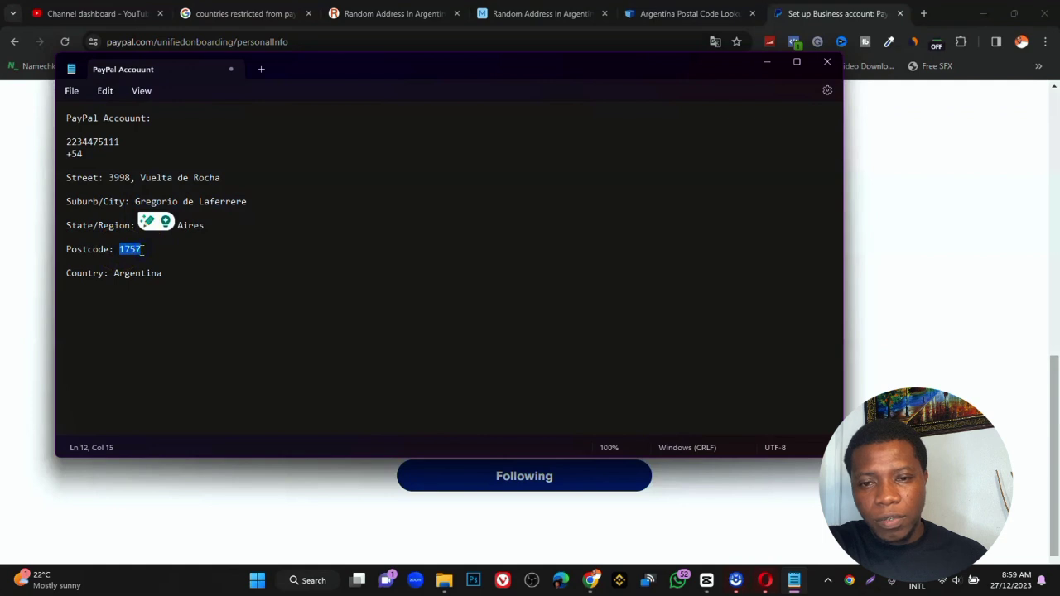
click(883, 268)
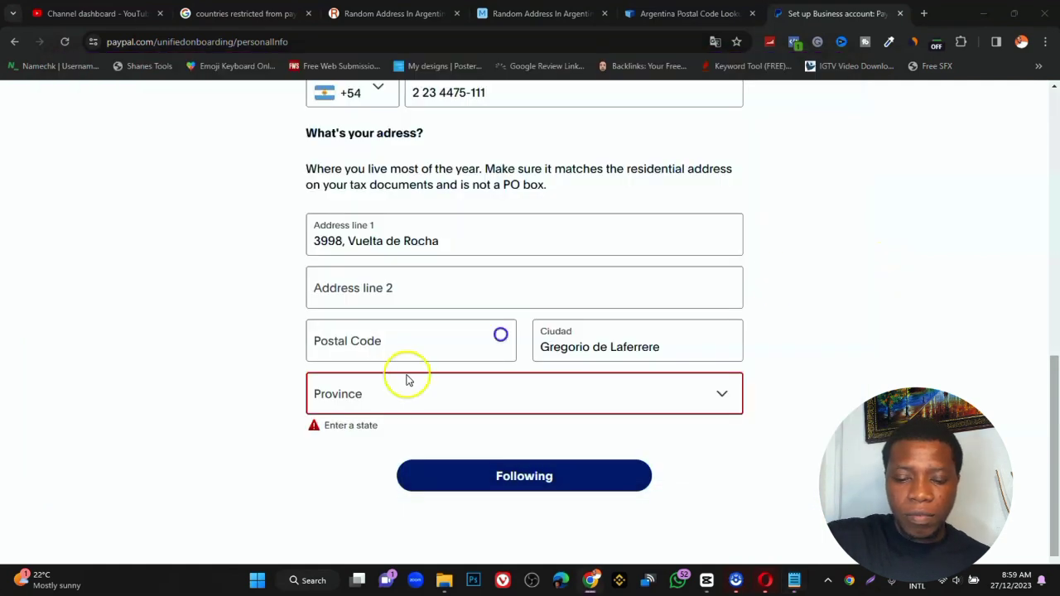
click(369, 340)
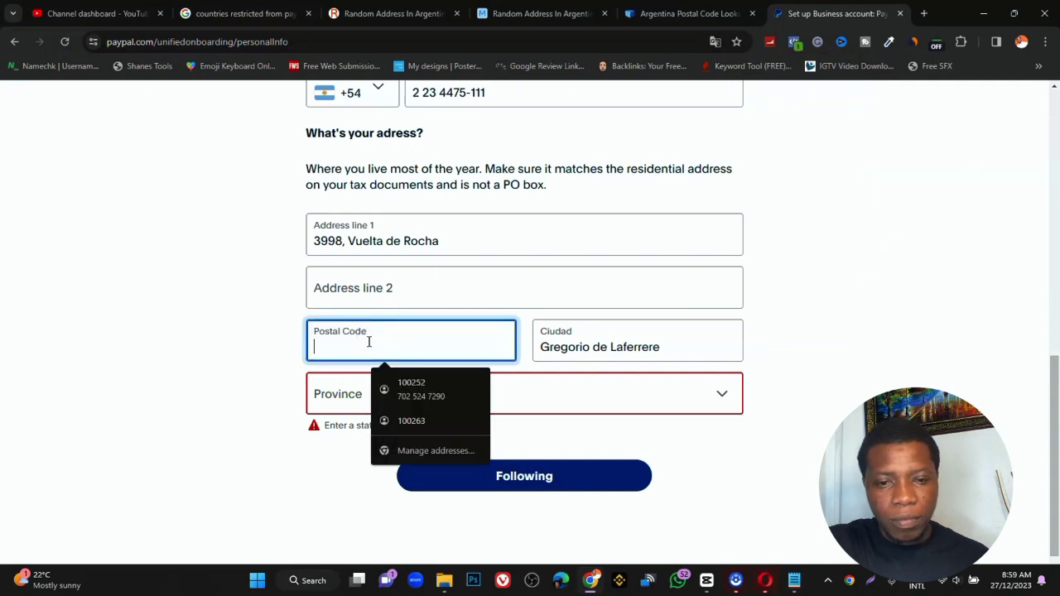
key(ctrl+v)
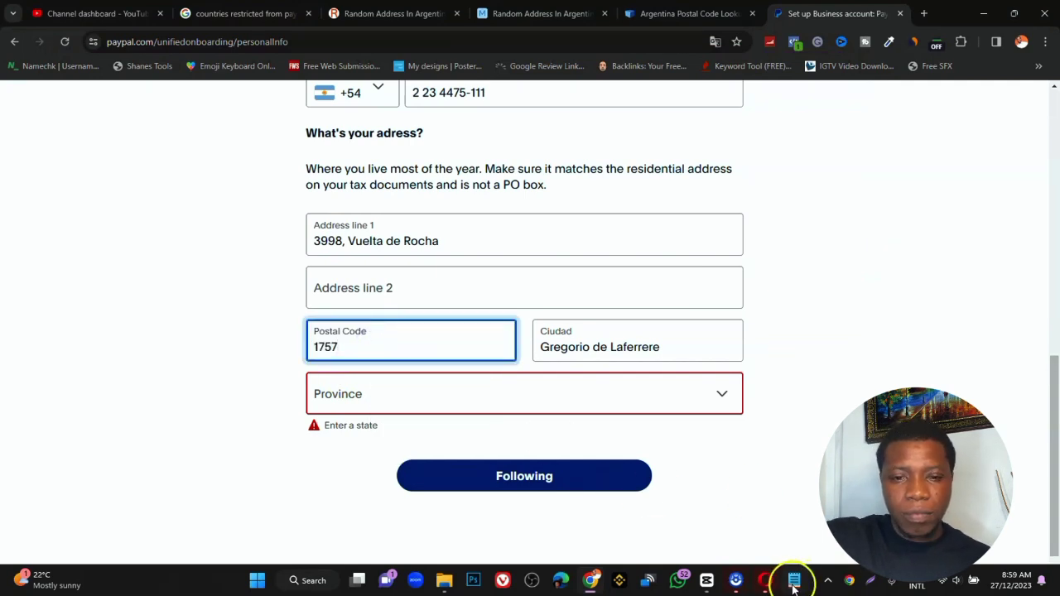
Set the province to Buenos Aires (Ciudad) and submit the address.
click(793, 585)
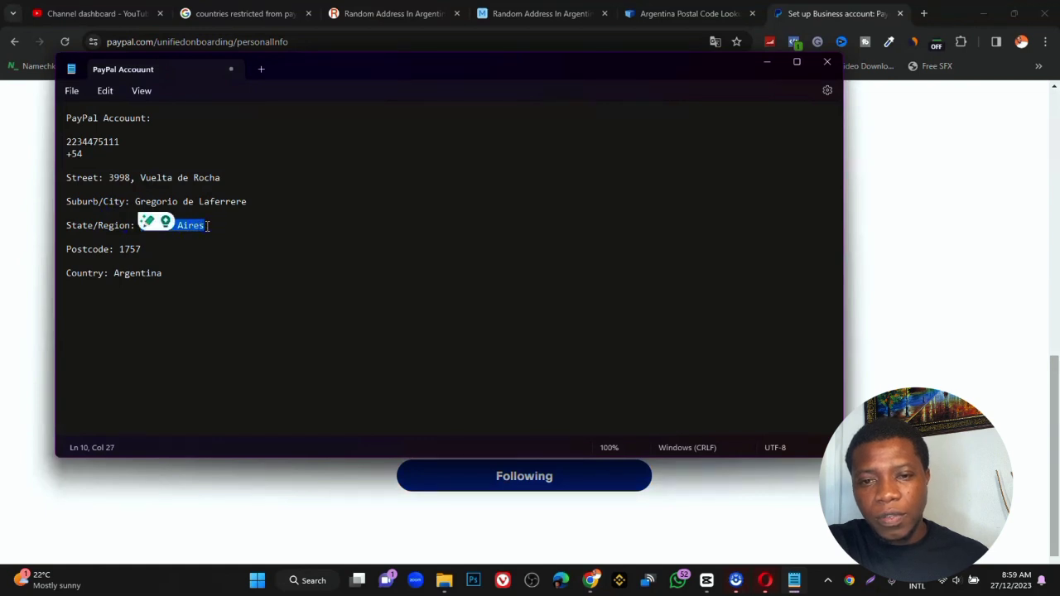
click(933, 281)
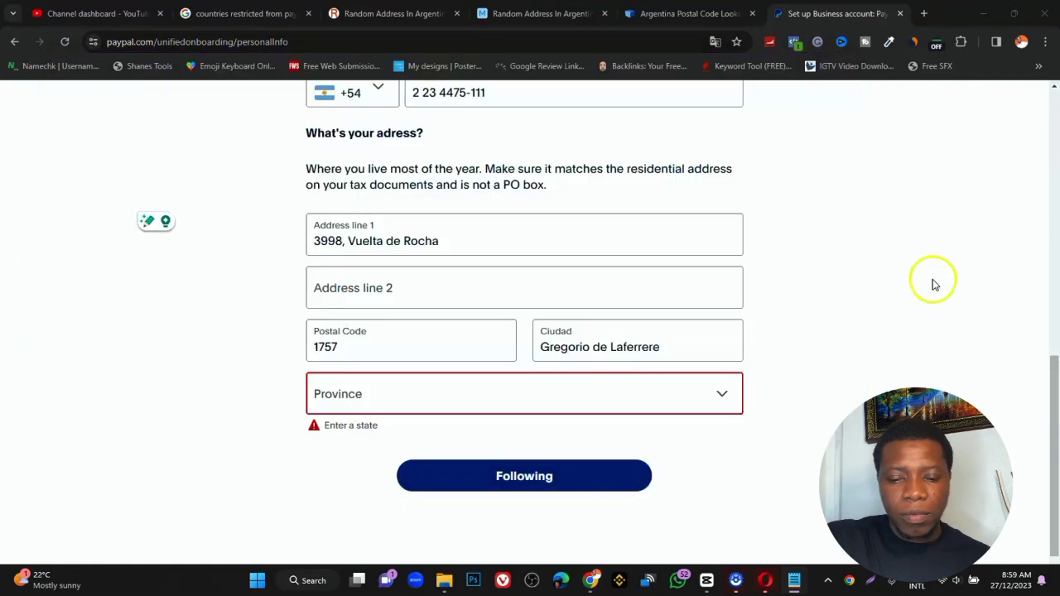
click(419, 395)
text(Buenos Aires)
click(338, 435)
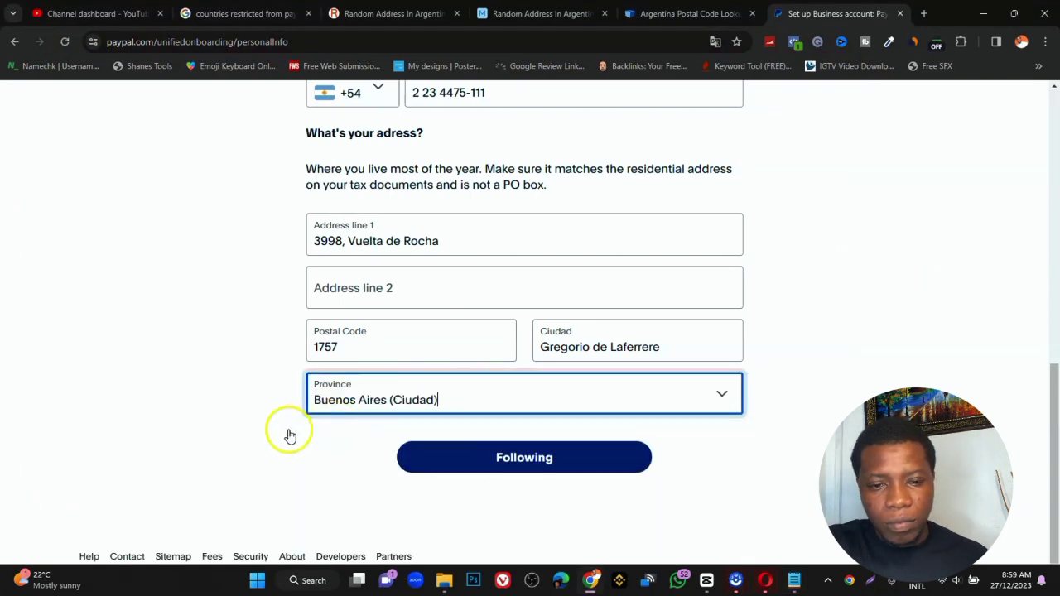
click(520, 459)
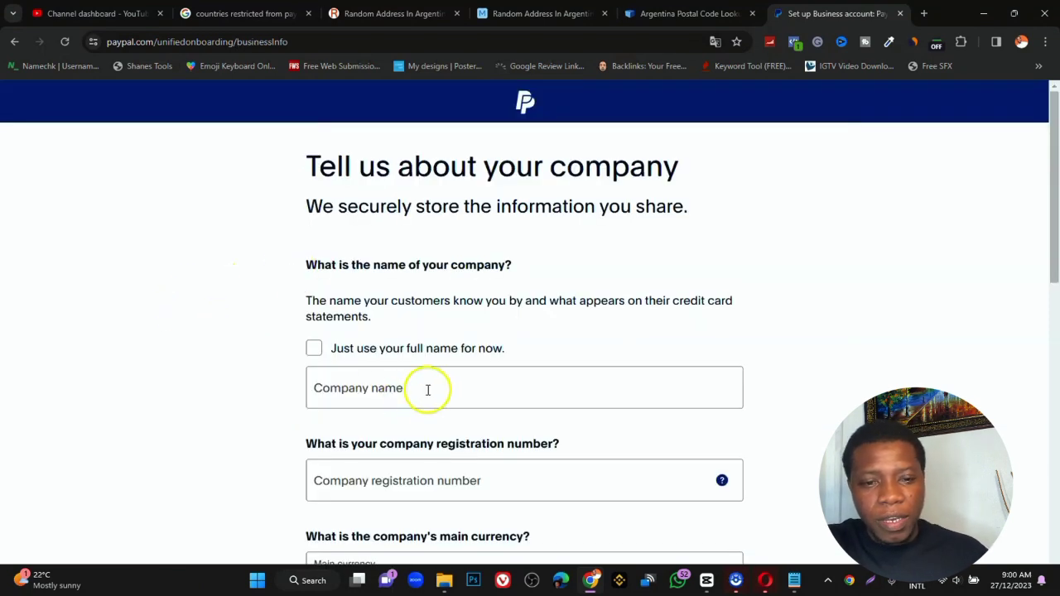
Use the owner's full name as company name and choose Digital product media: books, movies, music.
click(313, 348)
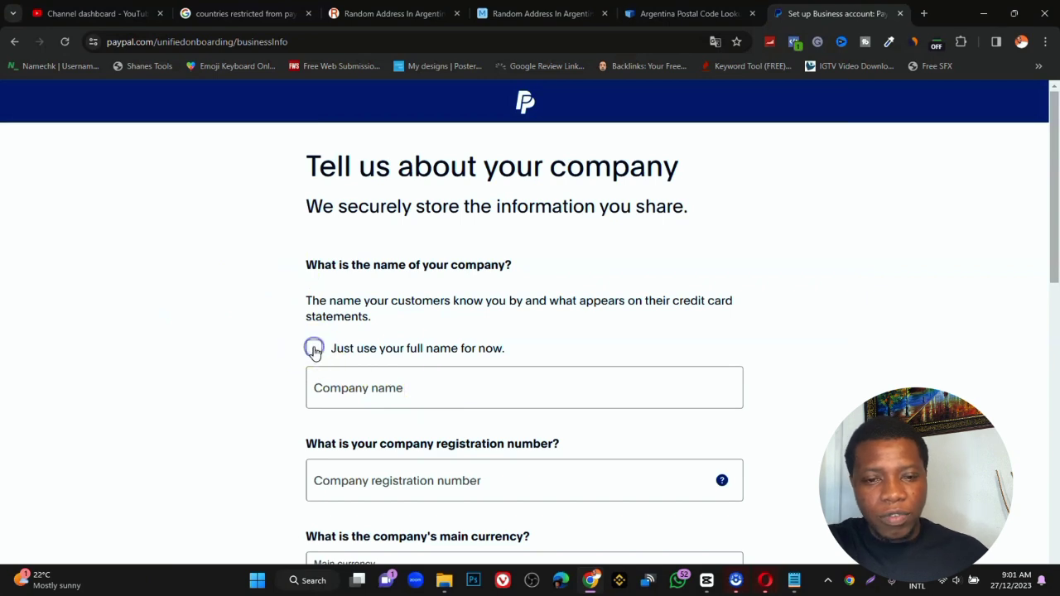
scroll(579, 352, down, 2)
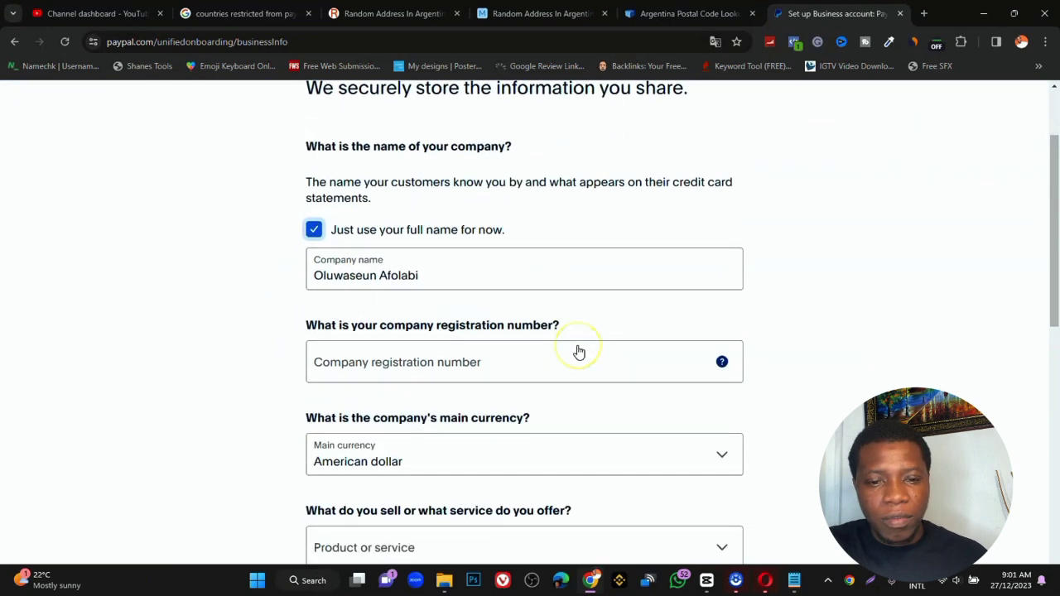
scroll(579, 352, down, 2)
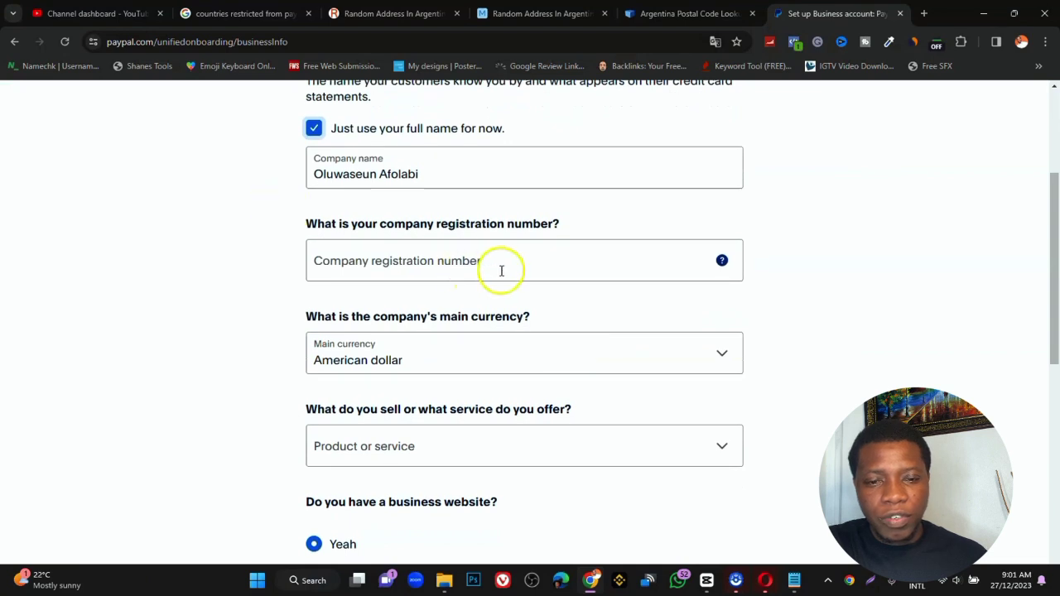
scroll(335, 305, down, 2)
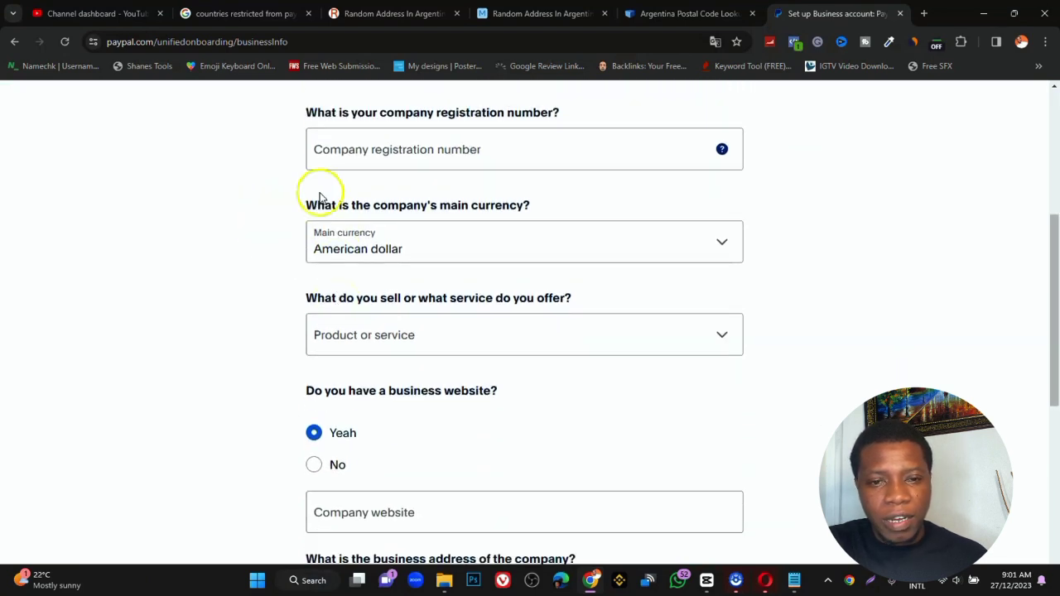
scroll(358, 288, down, 1)
click(357, 288)
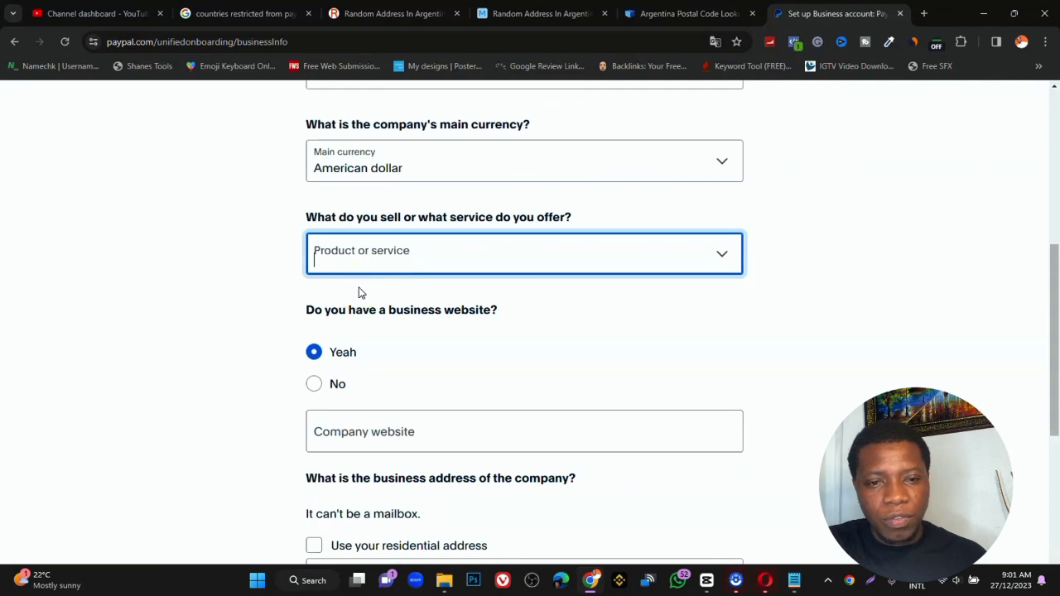
click(575, 265)
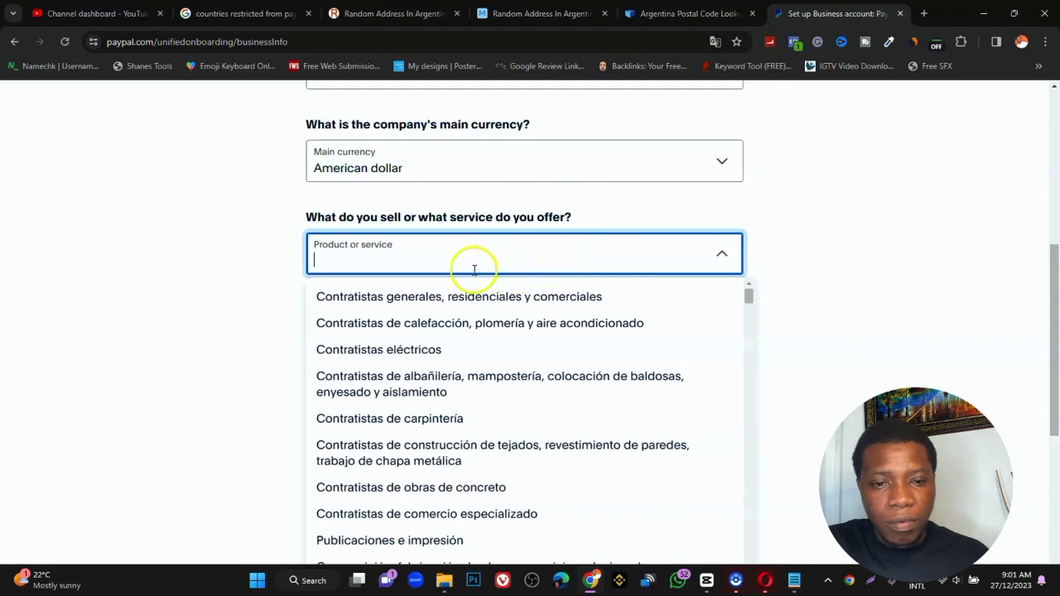
text(digital)
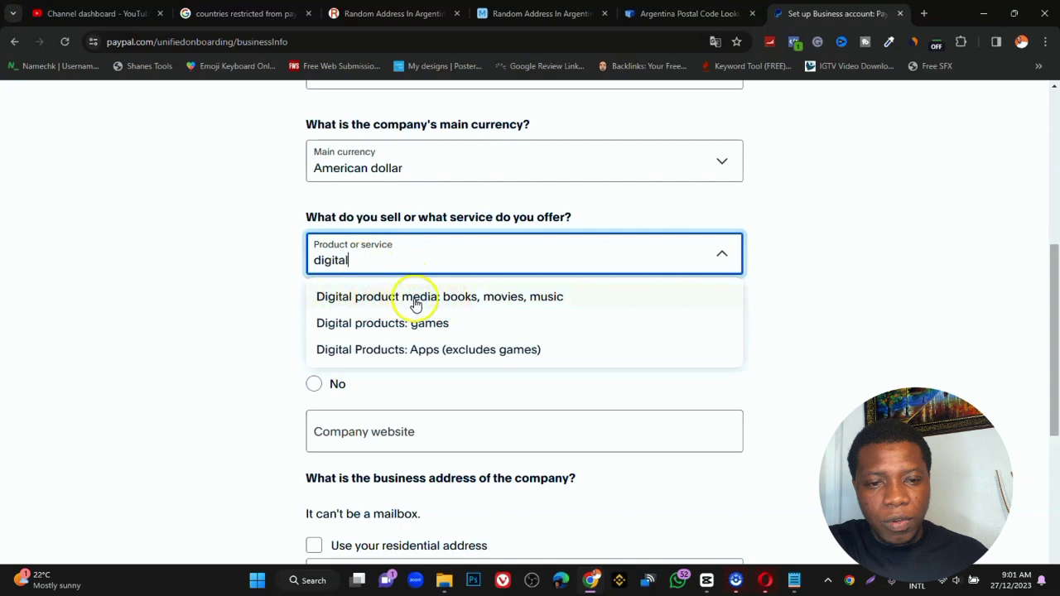
click(535, 298)
Answer No for a business website and reuse the residential address as business address.
scroll(511, 368, down, 1)
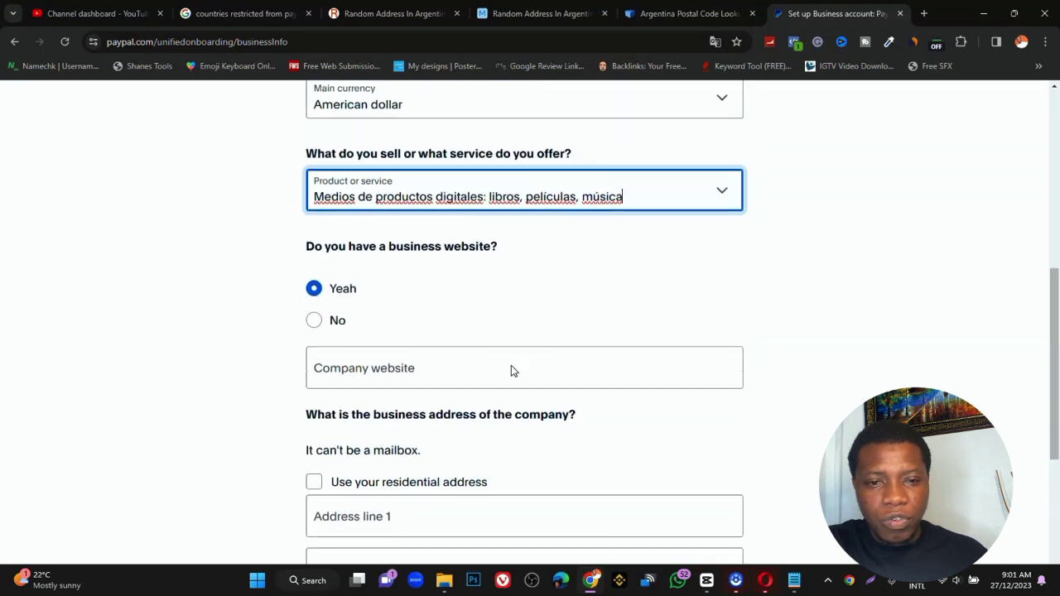
click(314, 322)
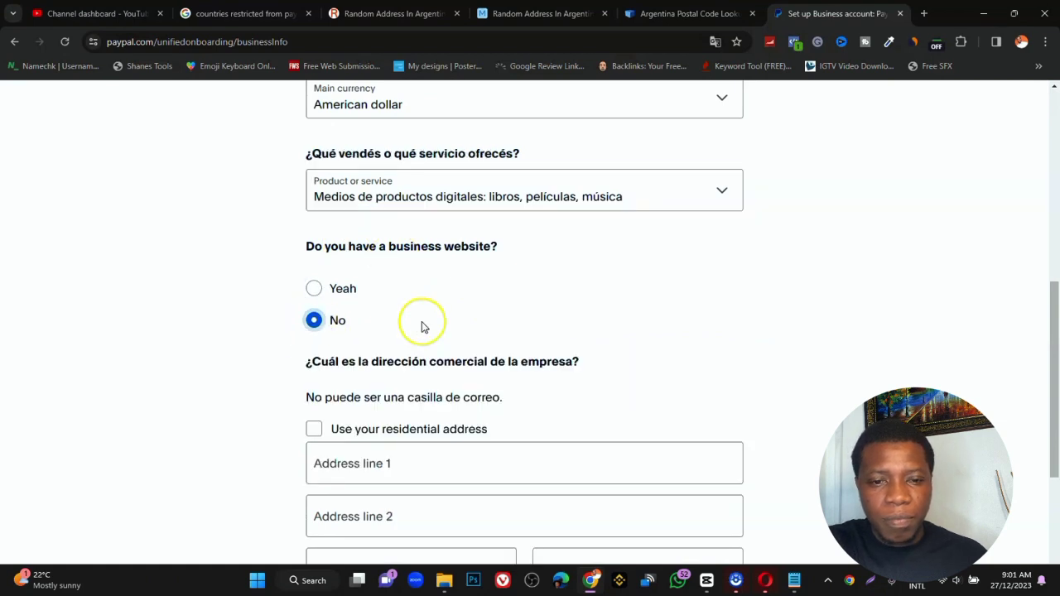
scroll(422, 326, down, 2)
scroll(422, 327, down, 1)
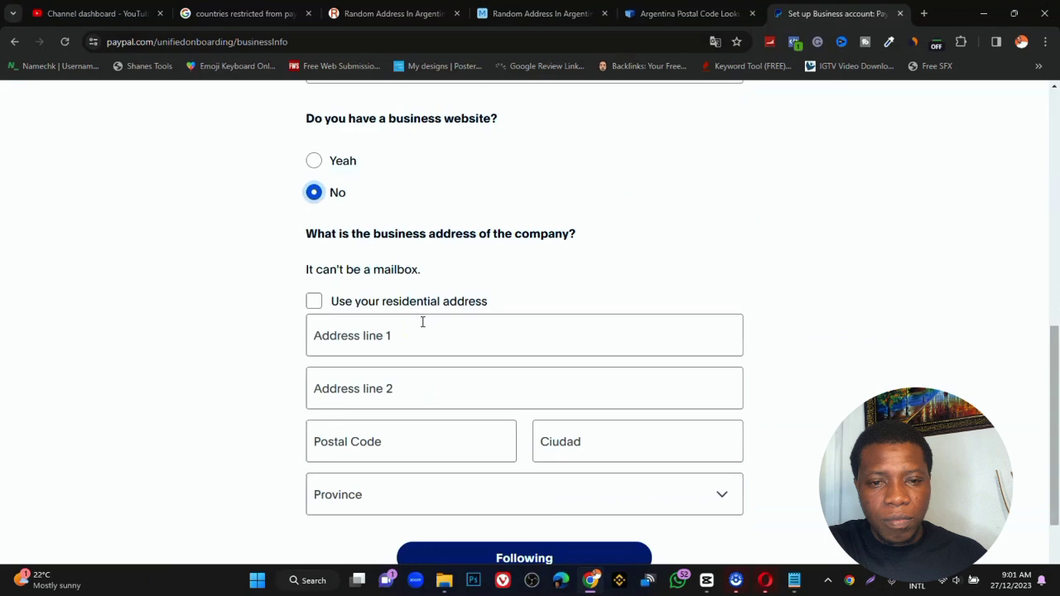
click(314, 284)
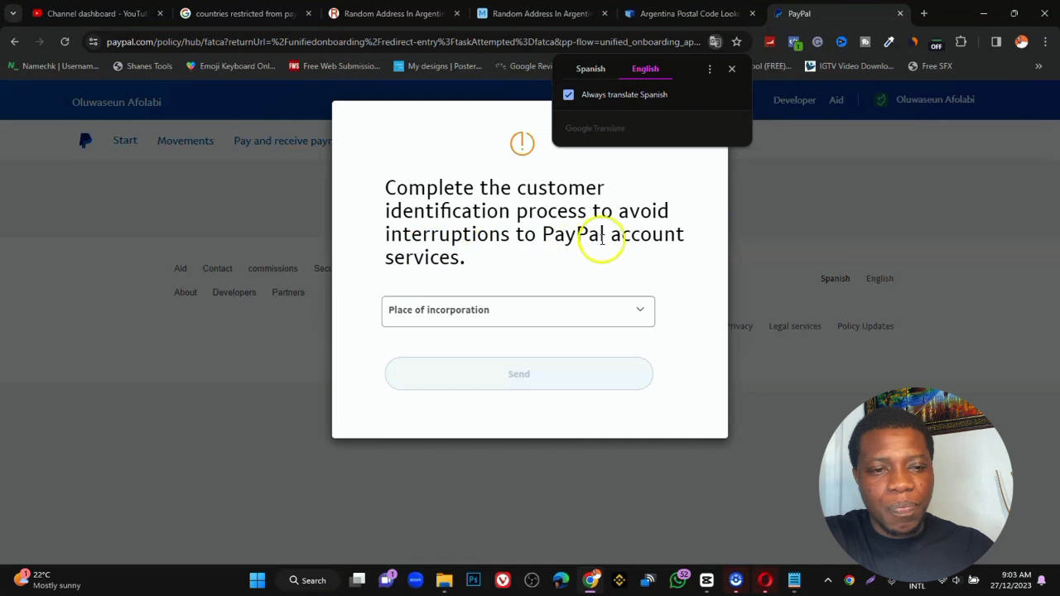
Choose Argentina as the place of incorporation and send the identification form.
click(501, 310)
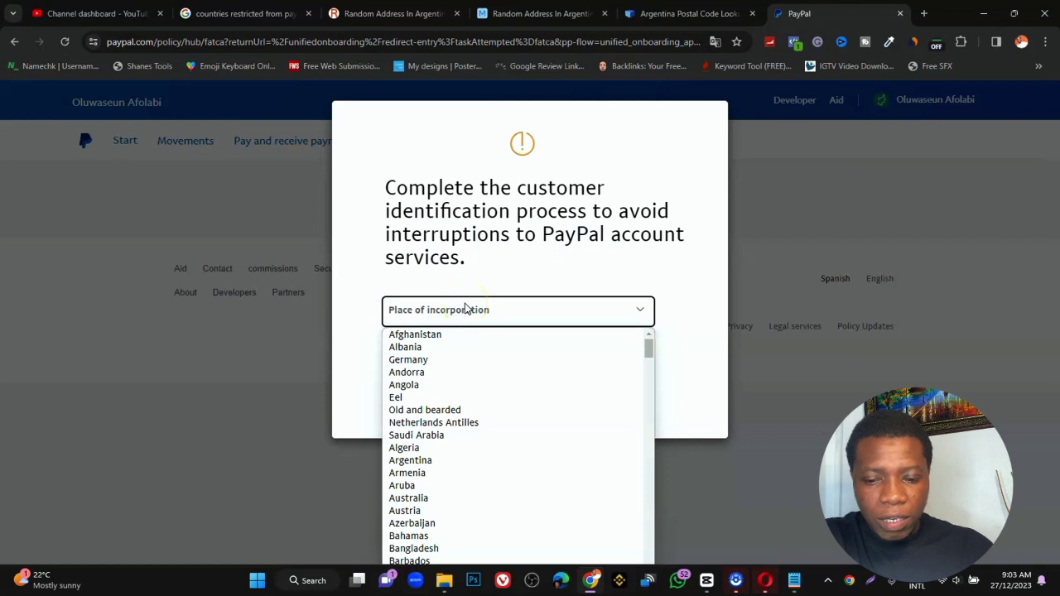
text(ar)
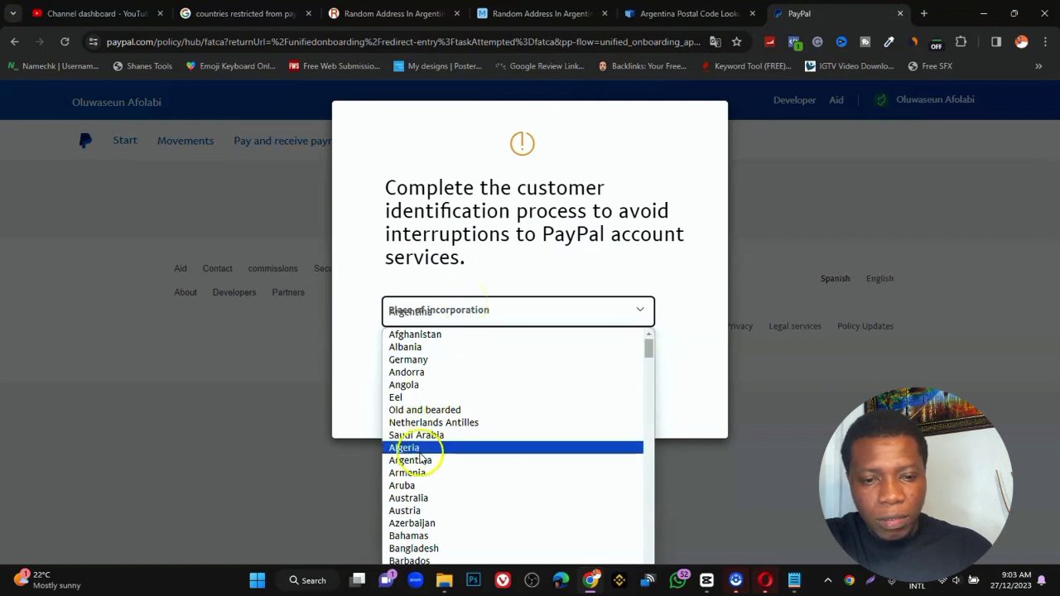
click(425, 461)
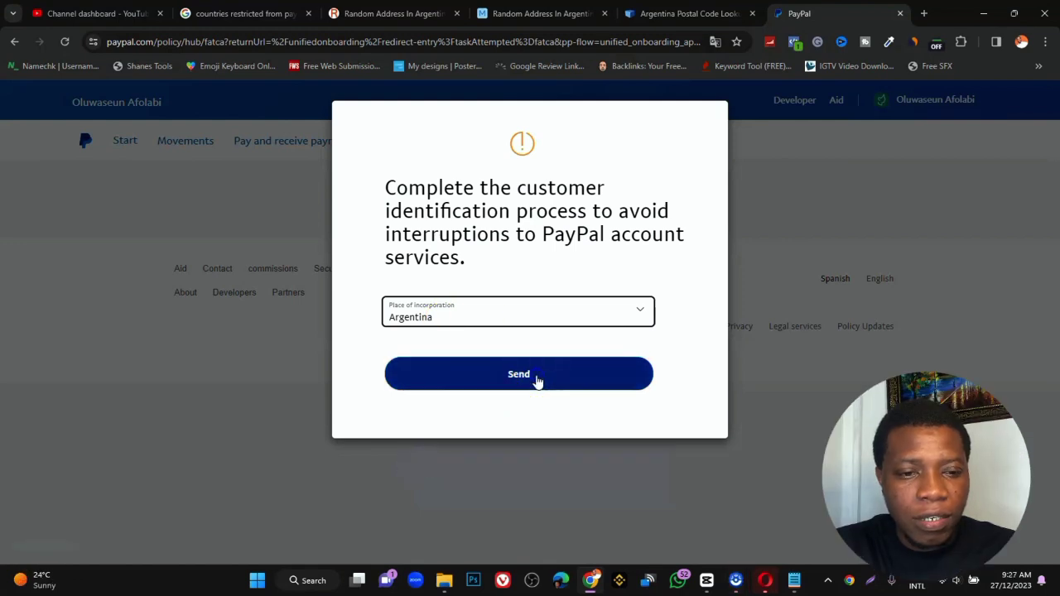
click(536, 379)
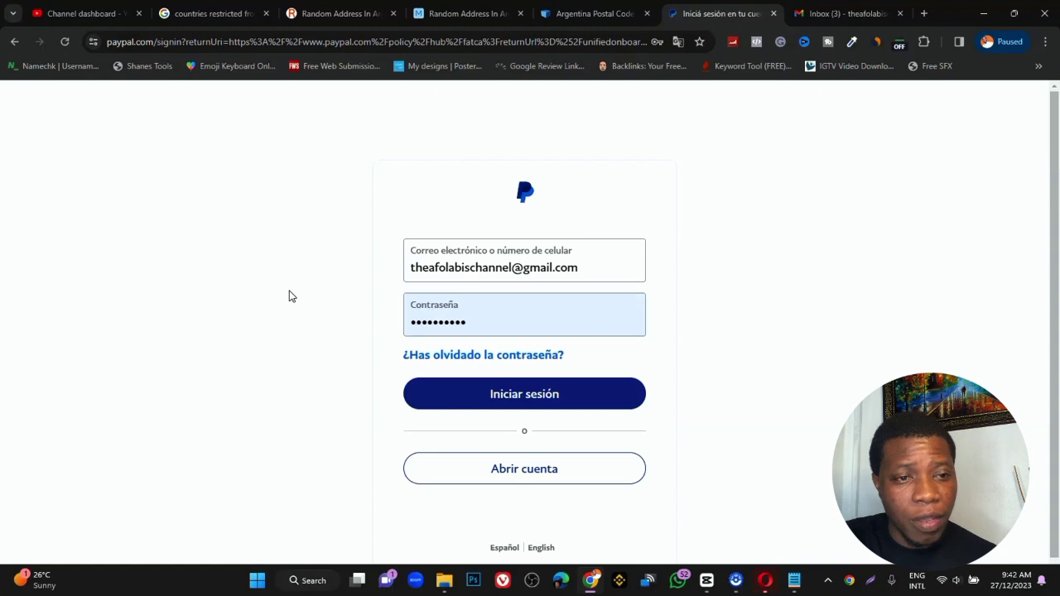
Open PayPal's 'Confirmá tu dirección de correo' email in Gmail and follow its confirmation link.
click(832, 19)
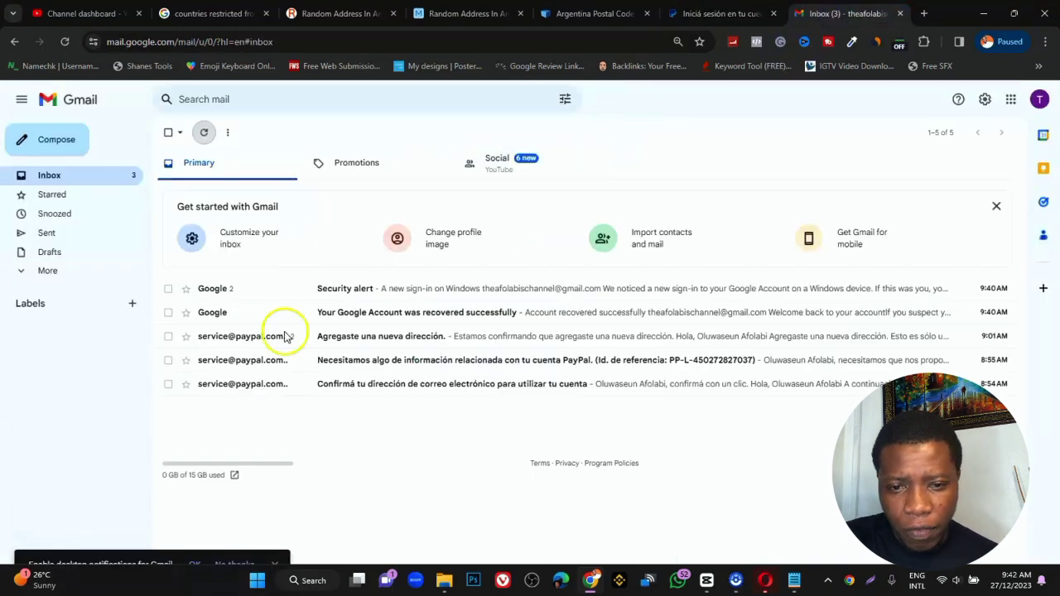
click(424, 387)
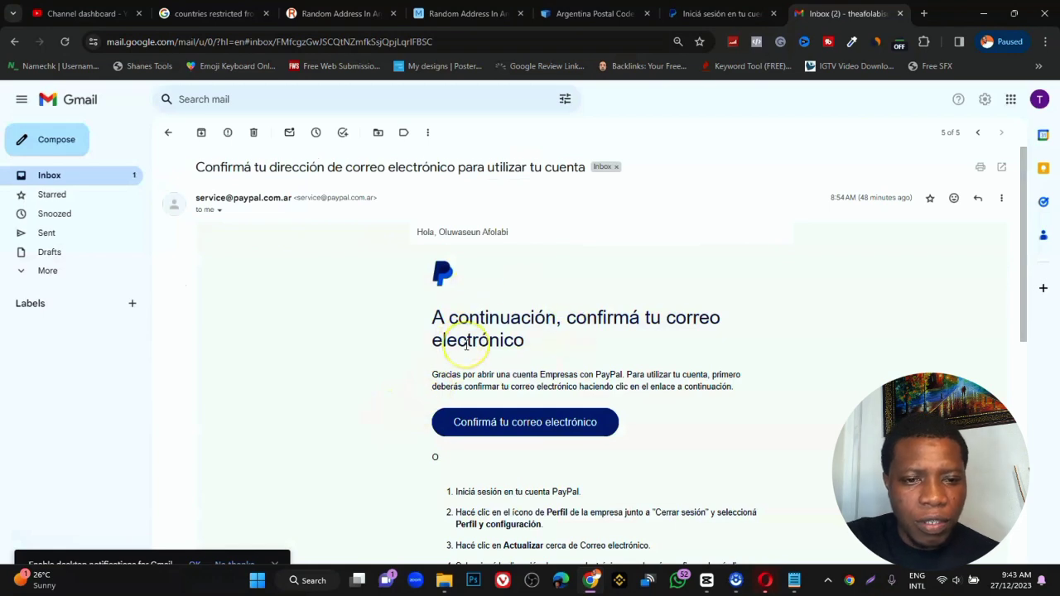
scroll(467, 344, down, 2)
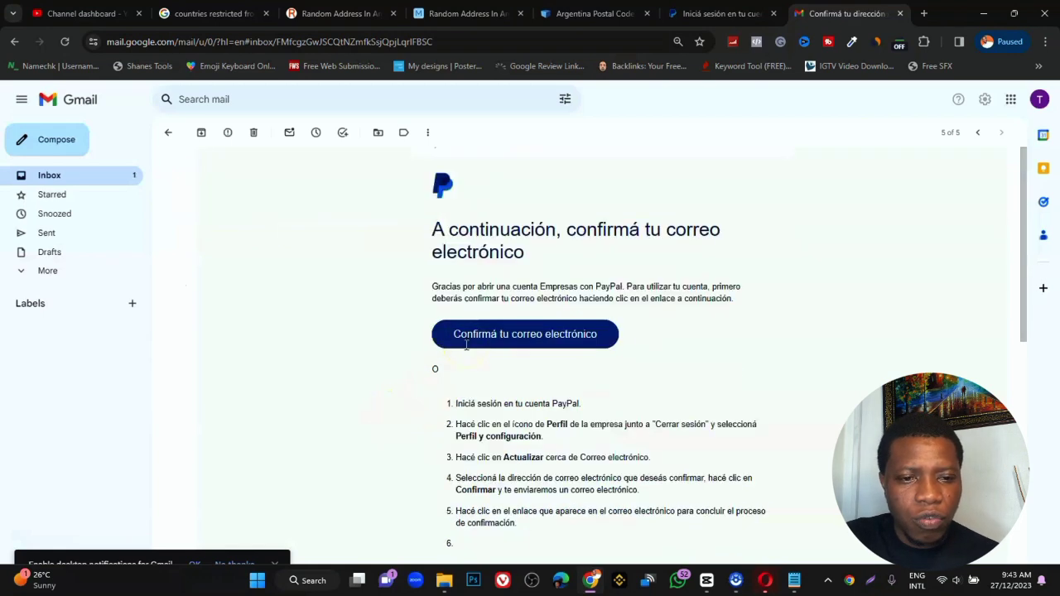
click(541, 332)
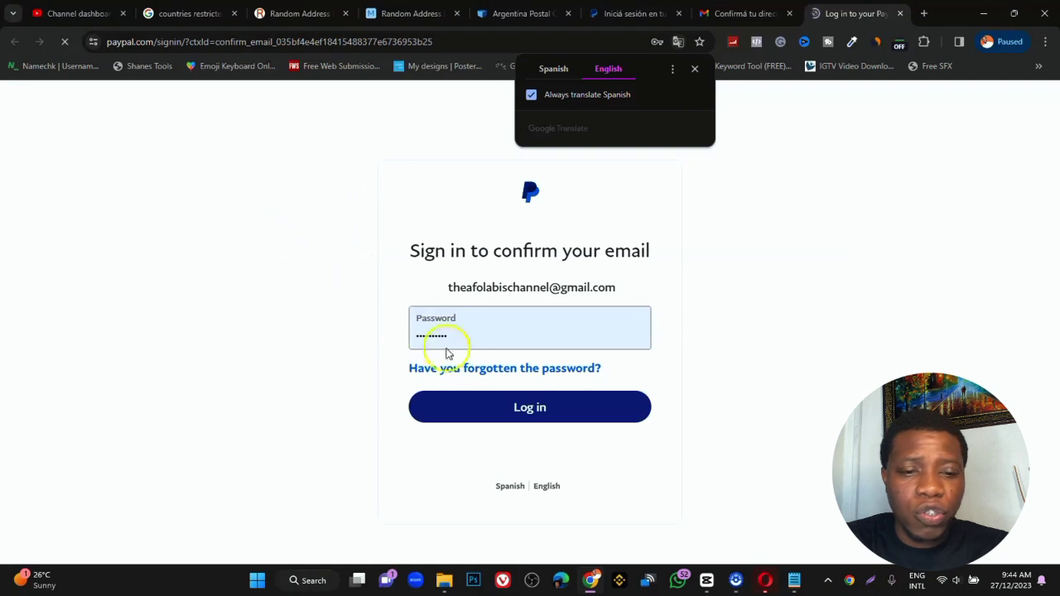
Log in to confirm the email, reaching the dashboard with Confirmed email ticked and 1/3 completed.
click(513, 409)
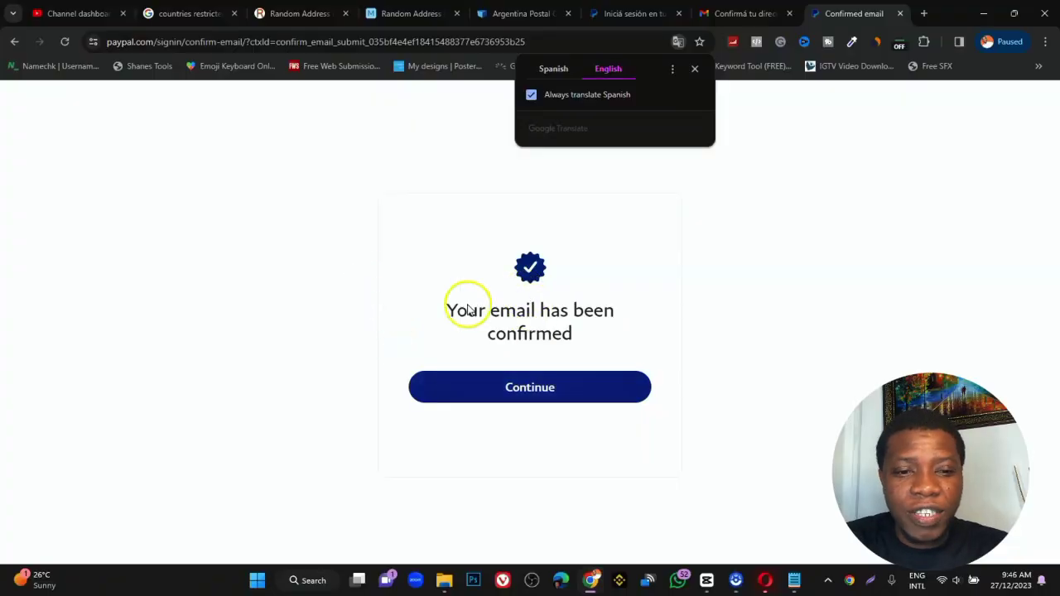
click(522, 401)
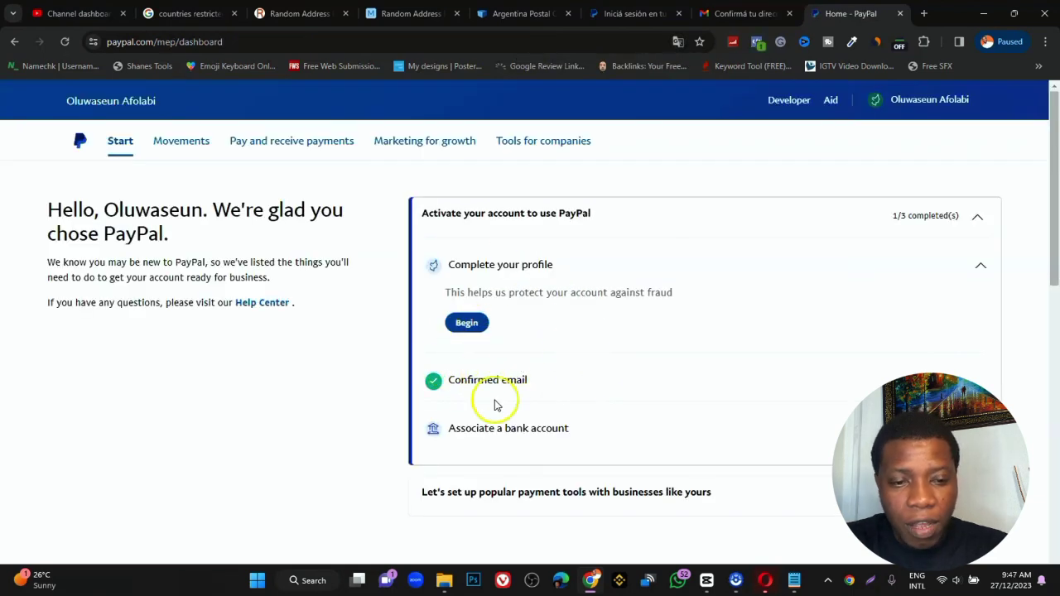
Open 'See details' on the suspicious-activity limitation notice under dashboard Notifications.
scroll(391, 360, down, 10)
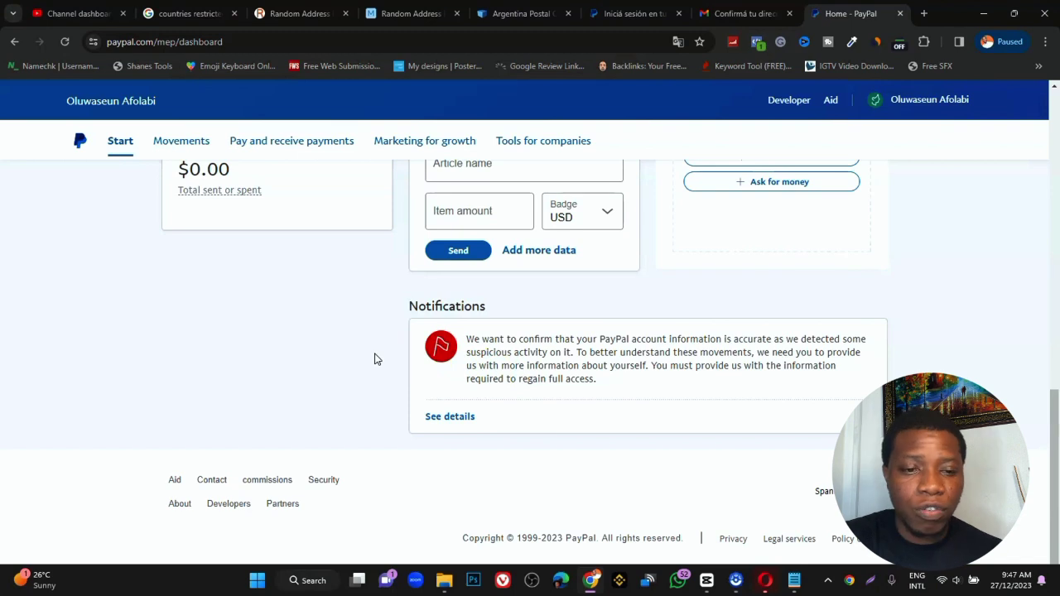
click(444, 419)
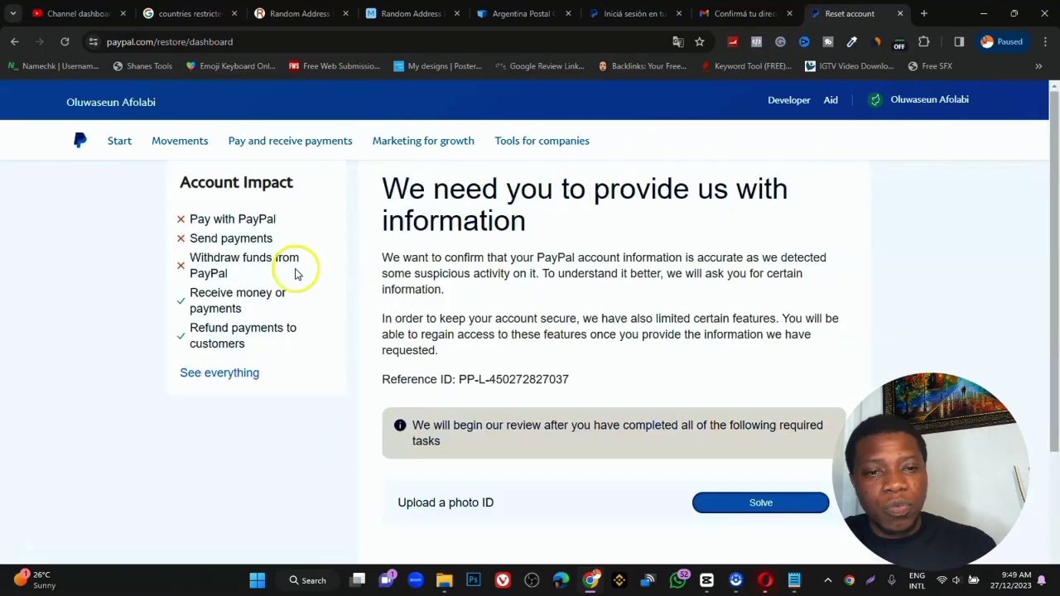
Start the 'Upload a photo ID' task from the account restore page.
scroll(405, 346, down, 3)
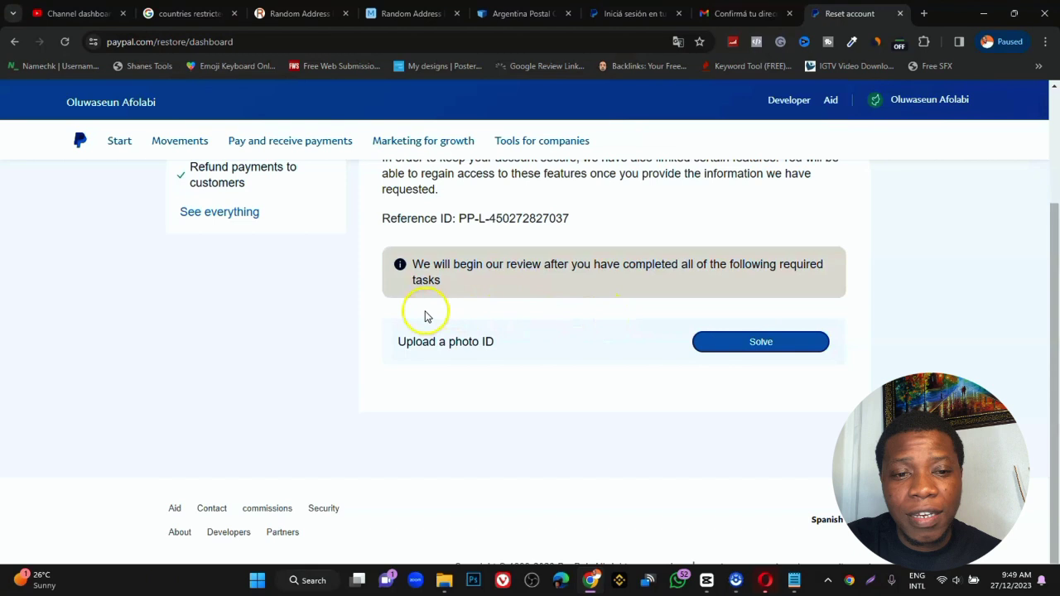
click(757, 346)
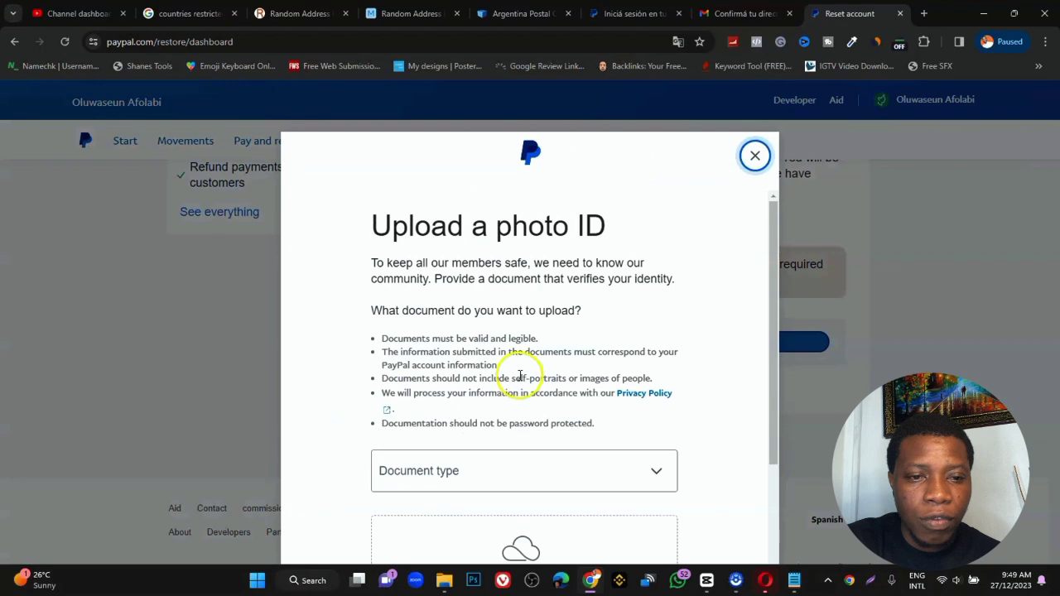
Pick Driver's license as document type, attach IMG-20230717-WA0007, and send it for review.
scroll(522, 377, down, 3)
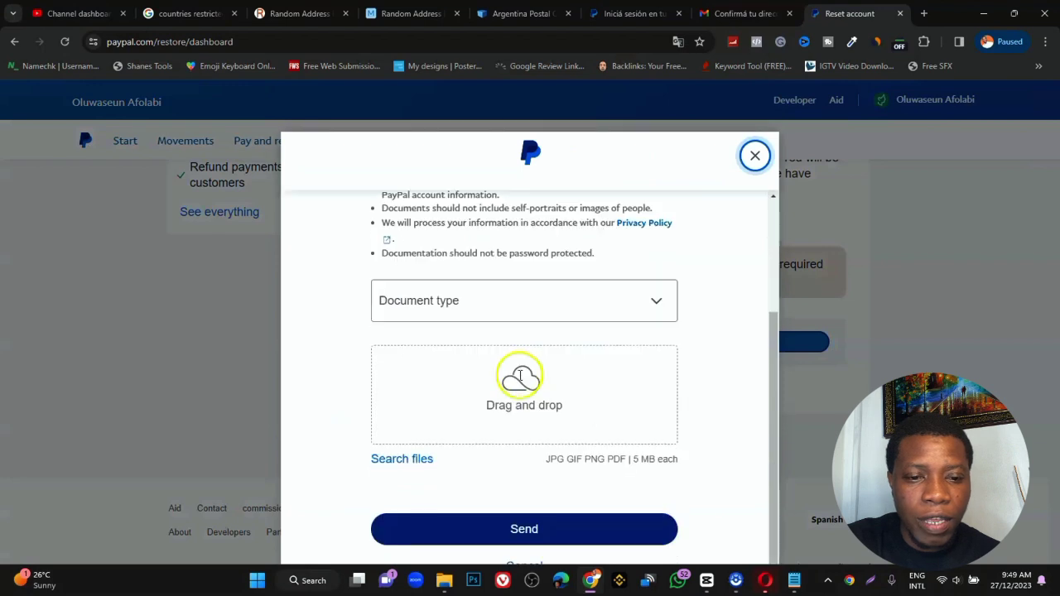
click(511, 303)
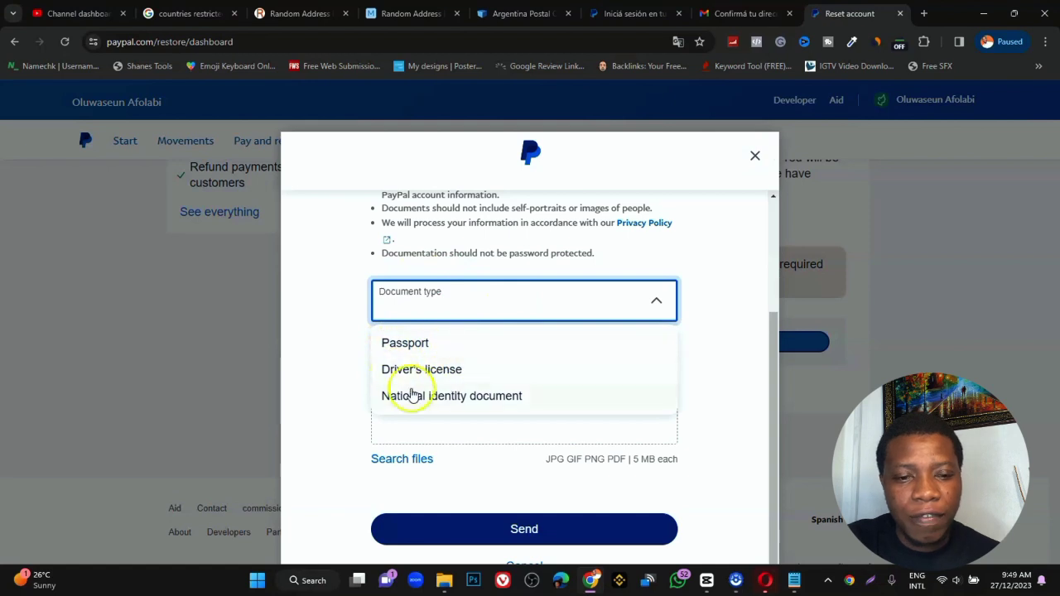
click(430, 372)
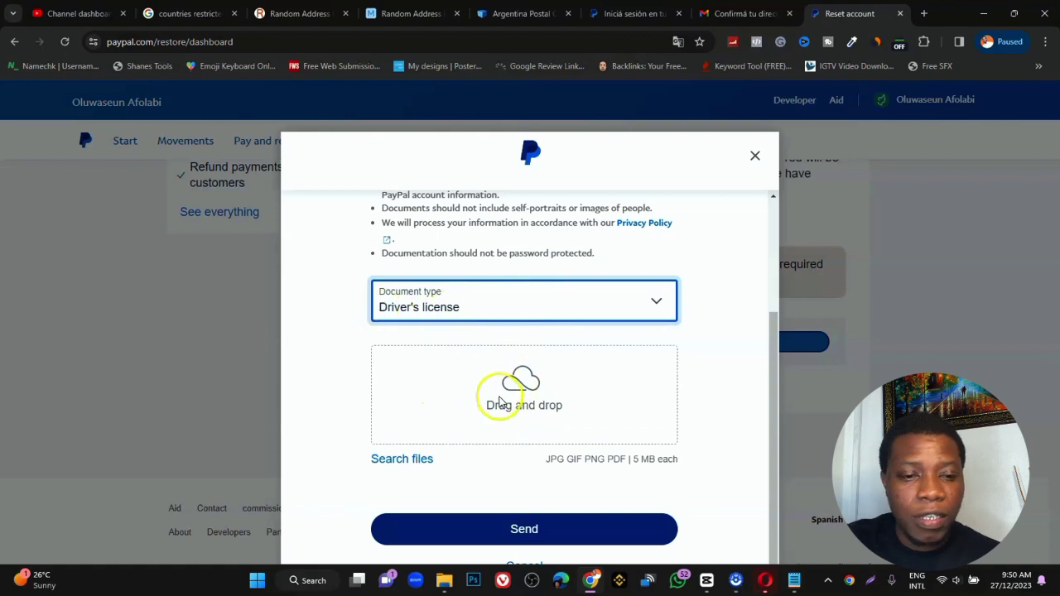
scroll(518, 381, down, 1)
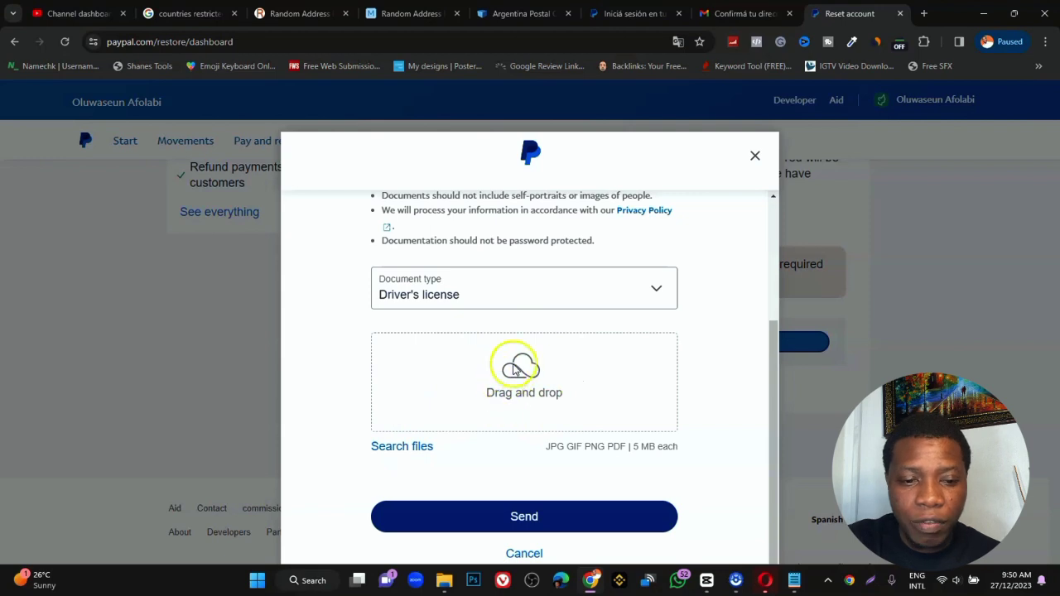
click(398, 446)
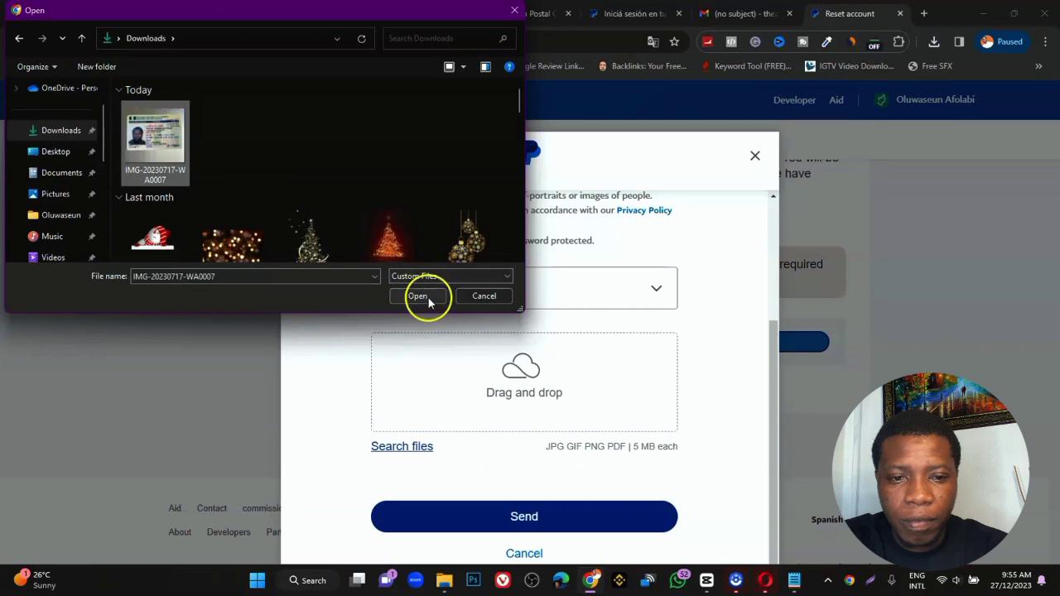
click(427, 297)
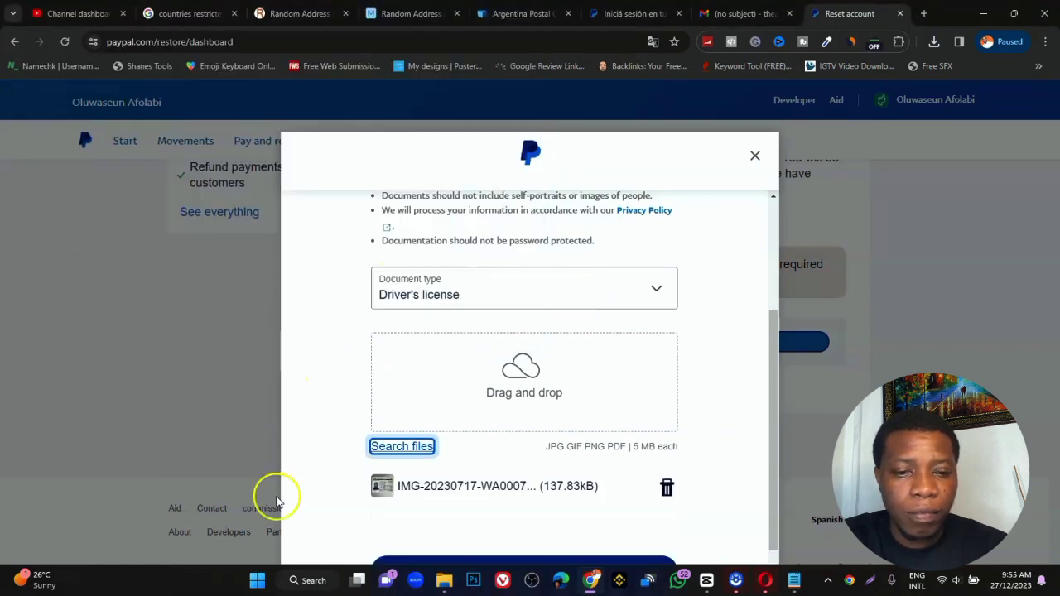
scroll(485, 501, down, 1)
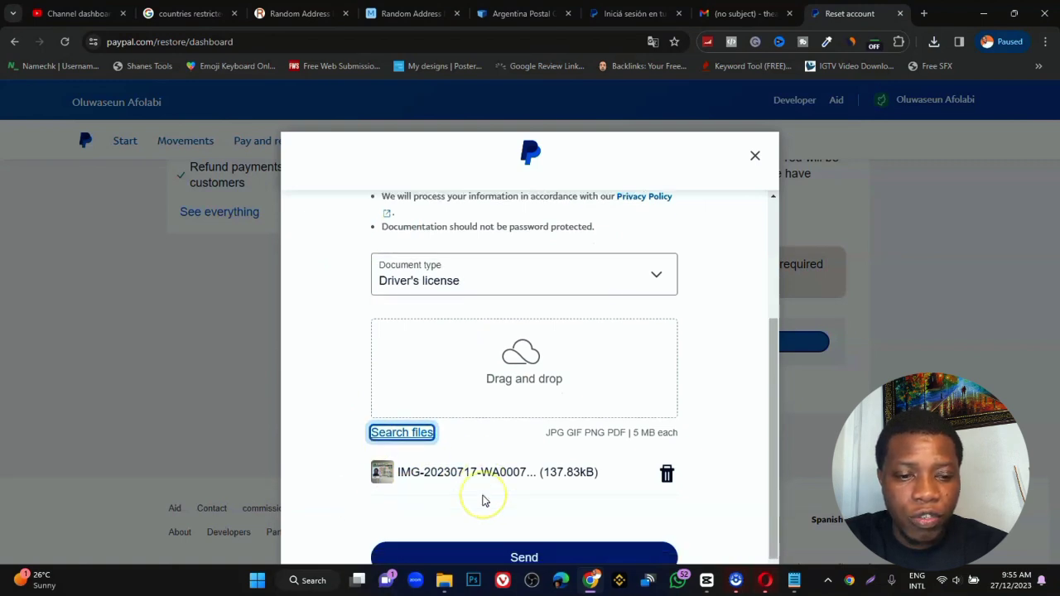
click(536, 516)
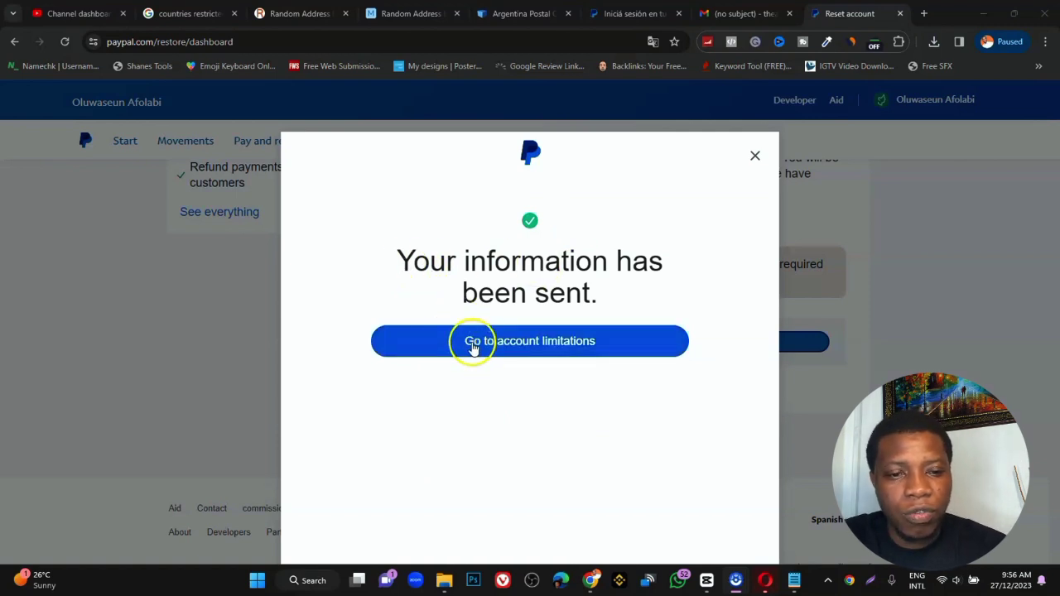
Go to the account limitations page from the ID confirmation dialog.
click(473, 344)
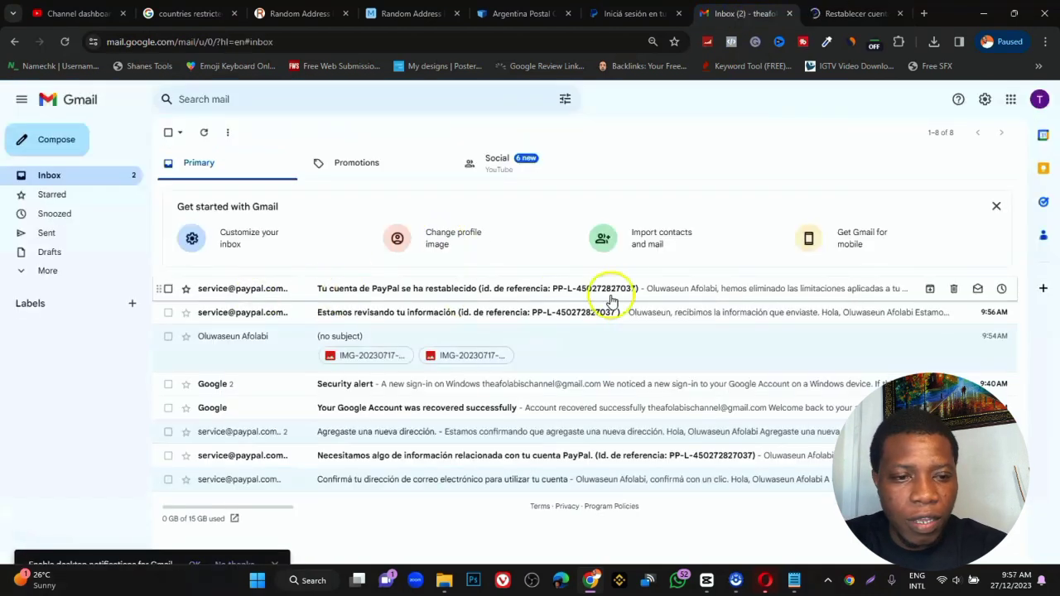
Open the 'Tu cuenta de PayPal se ha restablecido' email, translate it to English, then return to PayPal.
click(701, 296)
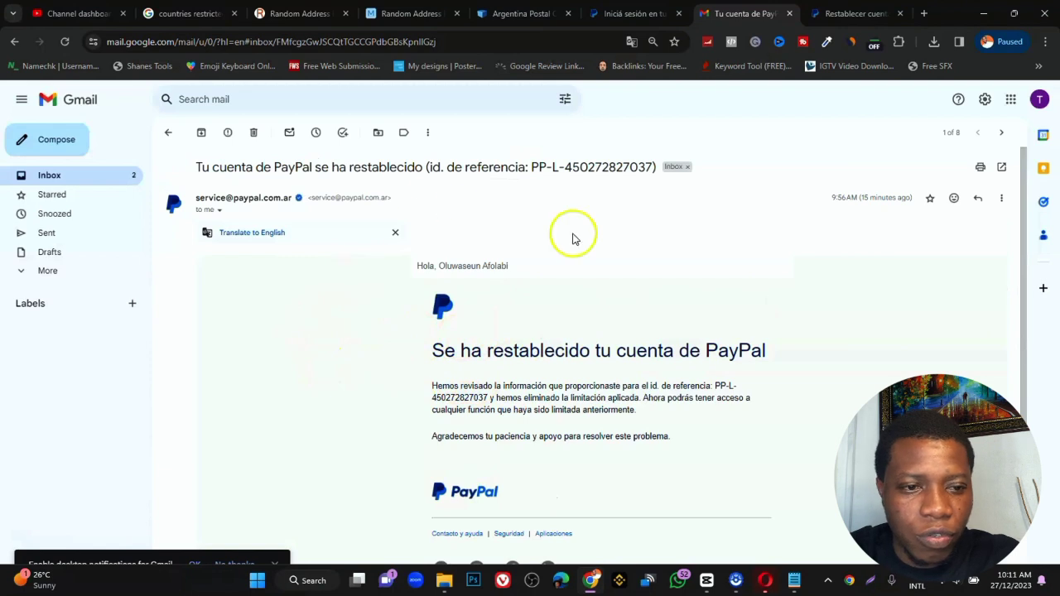
right_click(317, 306)
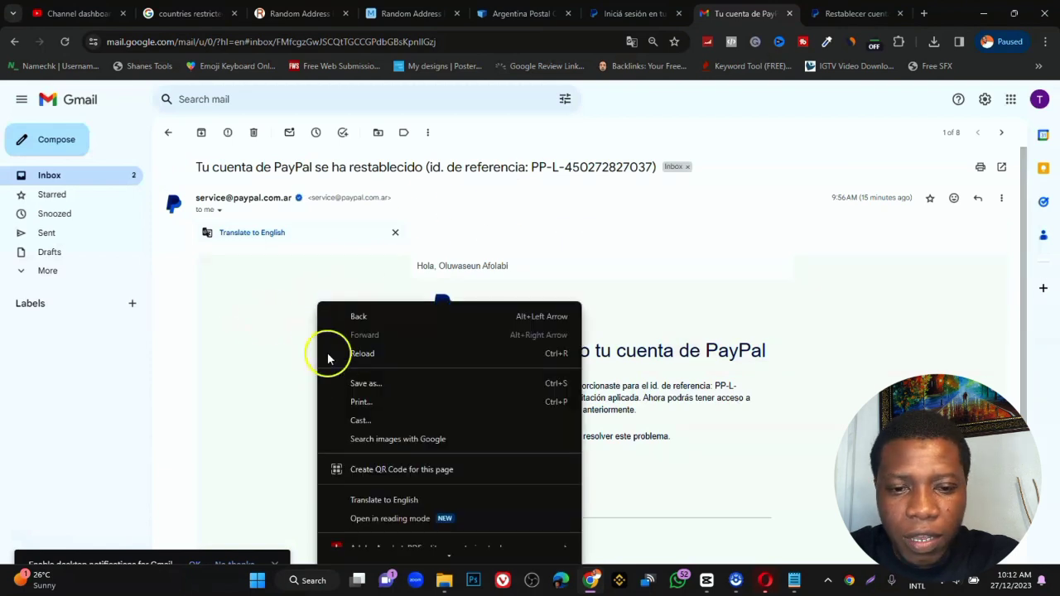
click(386, 501)
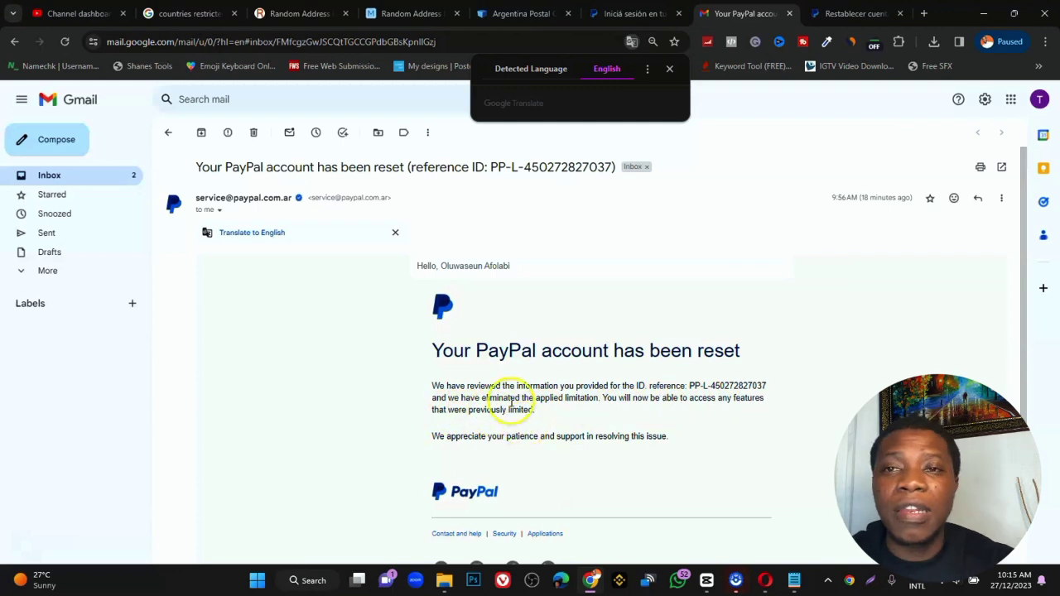
key(ctrl+Tab)
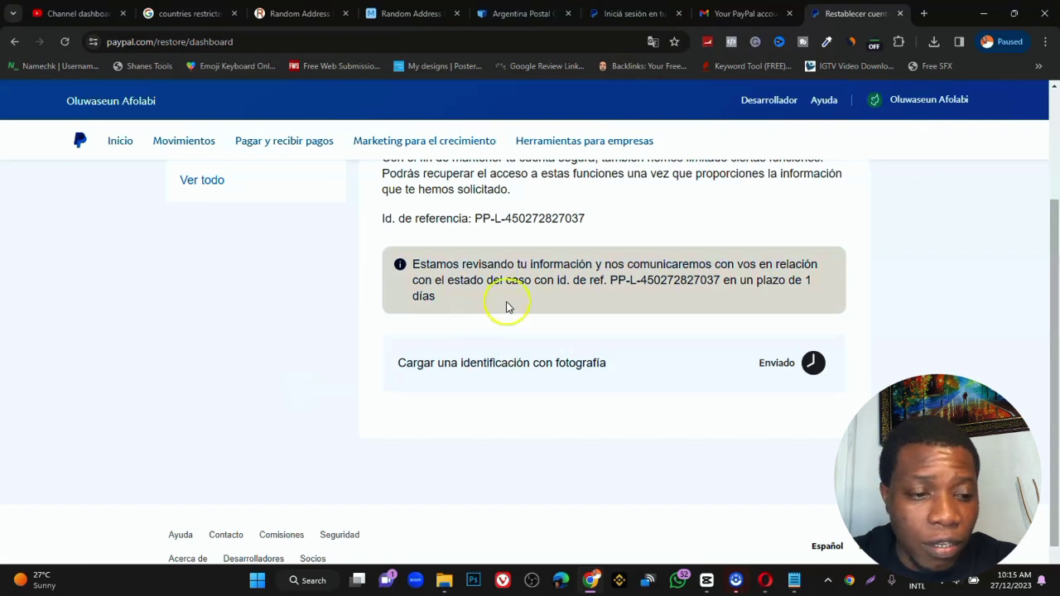
Sign back in and review the home dashboard's $0.00 USD balance and direct payment links.
scroll(504, 300, up, 2)
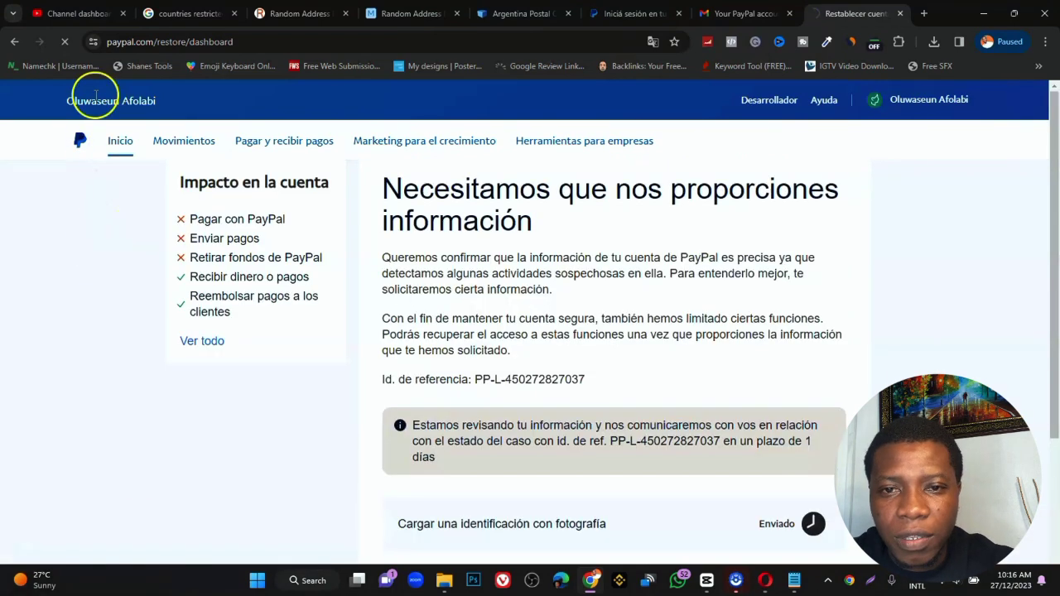
click(77, 142)
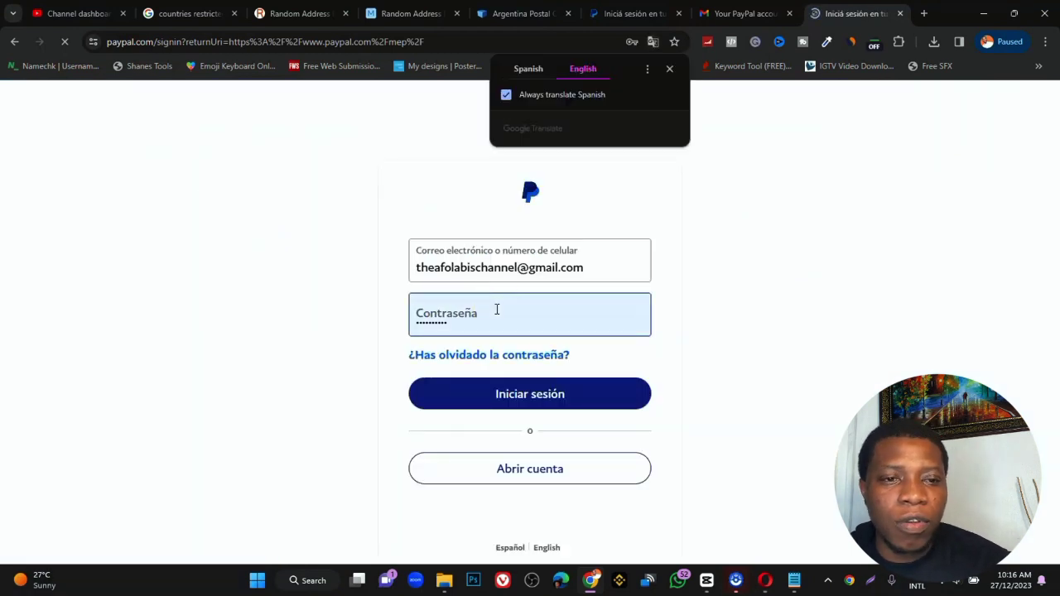
click(497, 309)
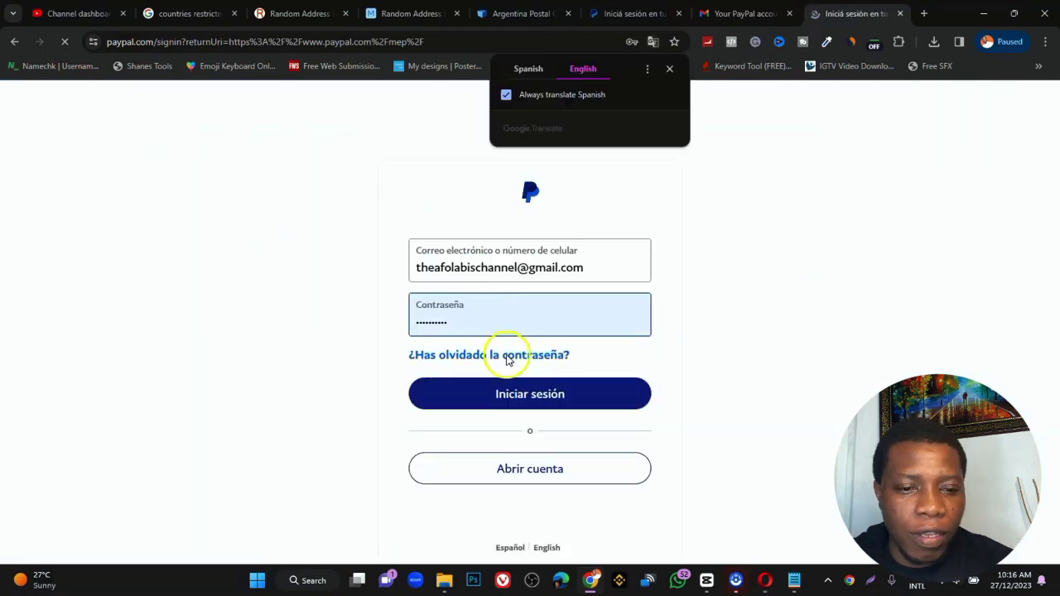
click(530, 392)
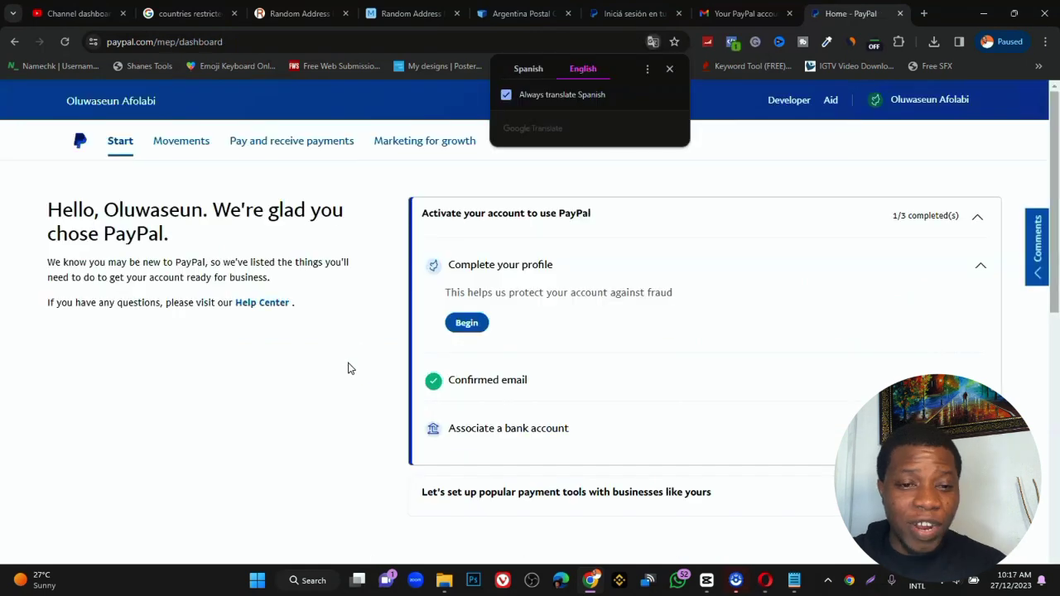
scroll(348, 369, down, 10)
scroll(348, 368, up, 3)
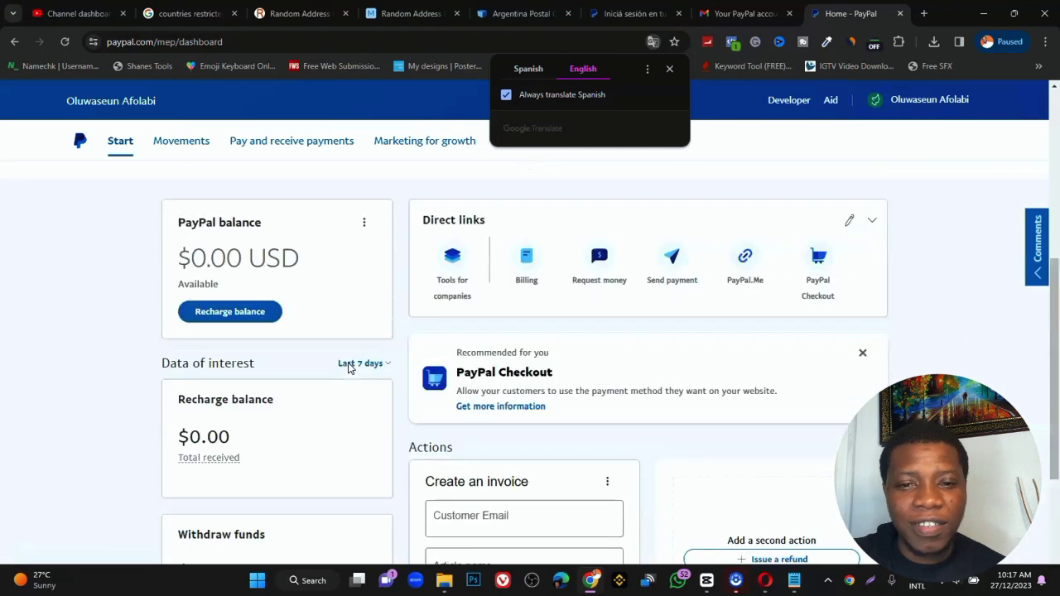
scroll(347, 368, down, 3)
scroll(348, 369, up, 6)
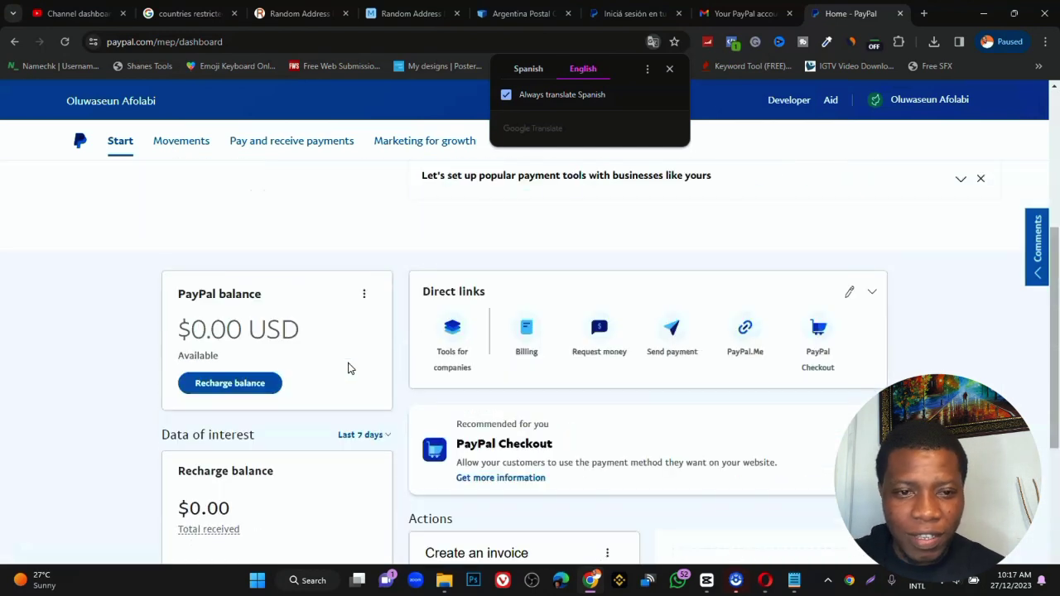